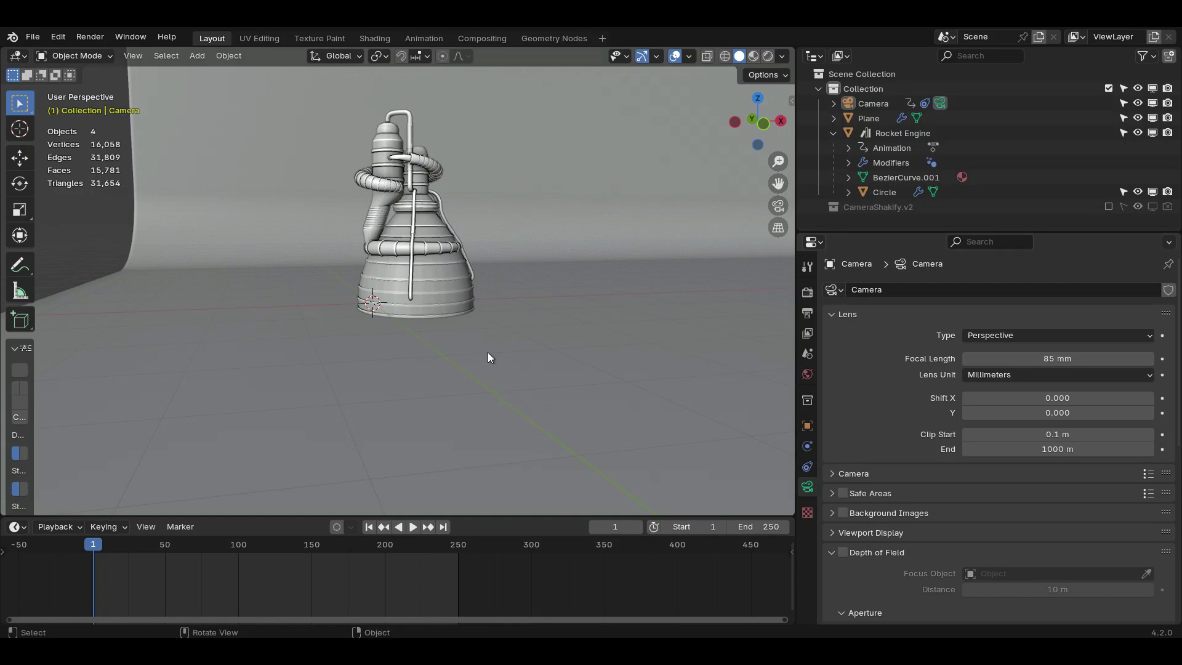
Step: View the scene through the camera and play the rocket engine animation
middle_click_drag(488, 353, 394, 342)
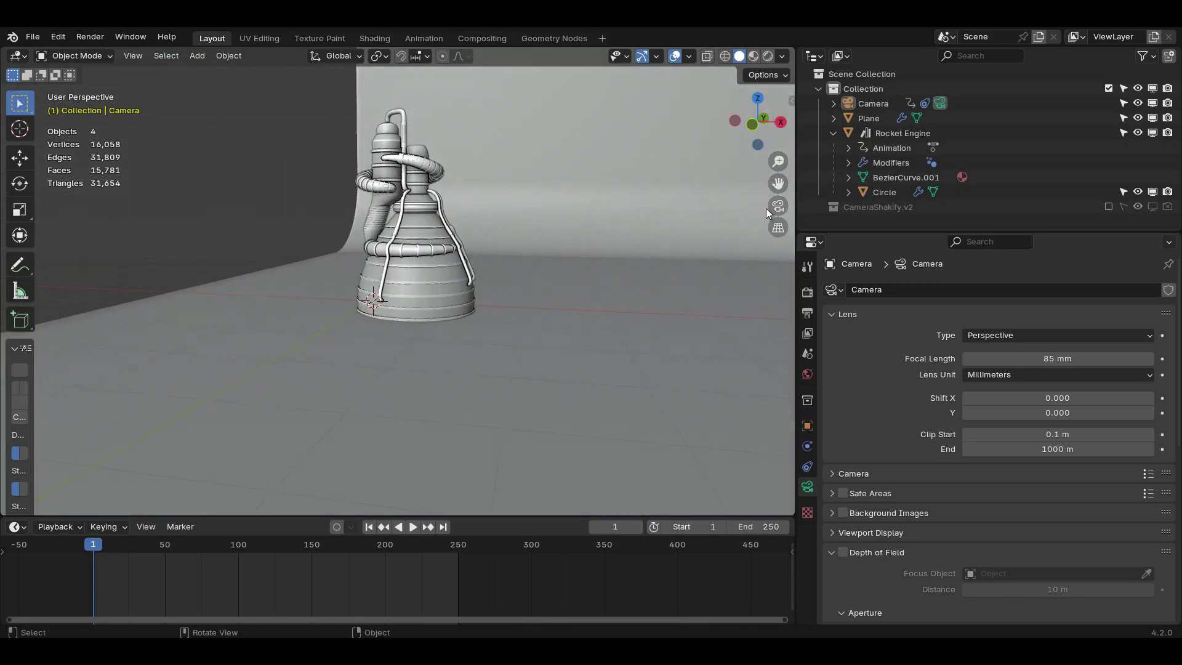
left_click(777, 206)
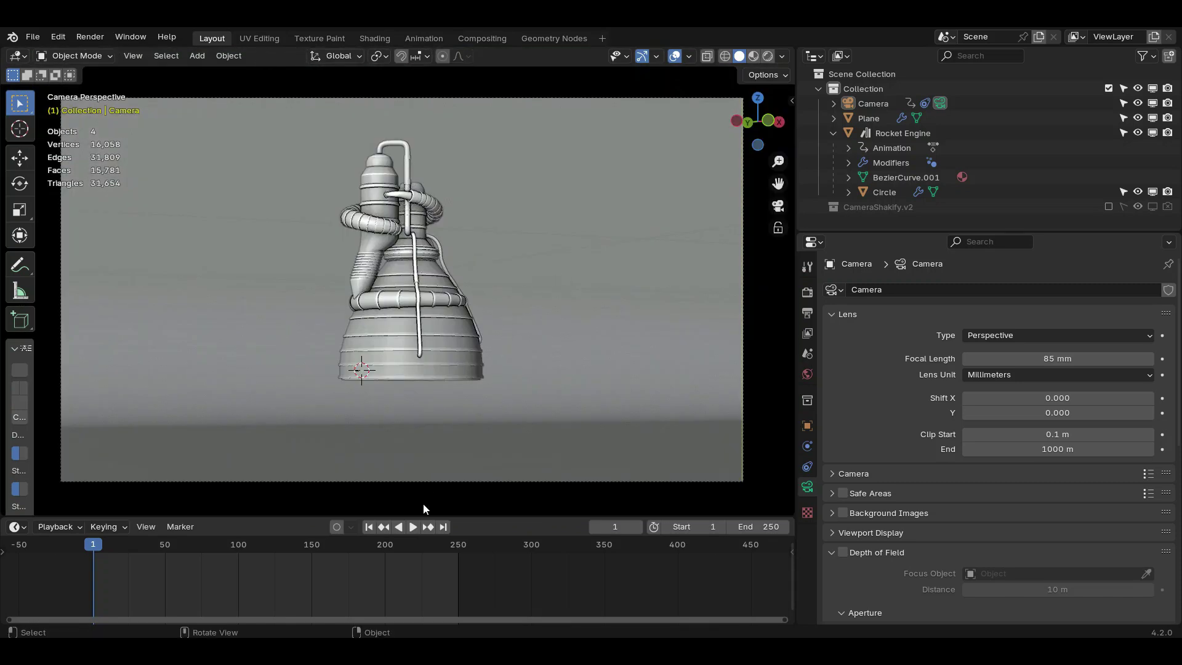
key("space")
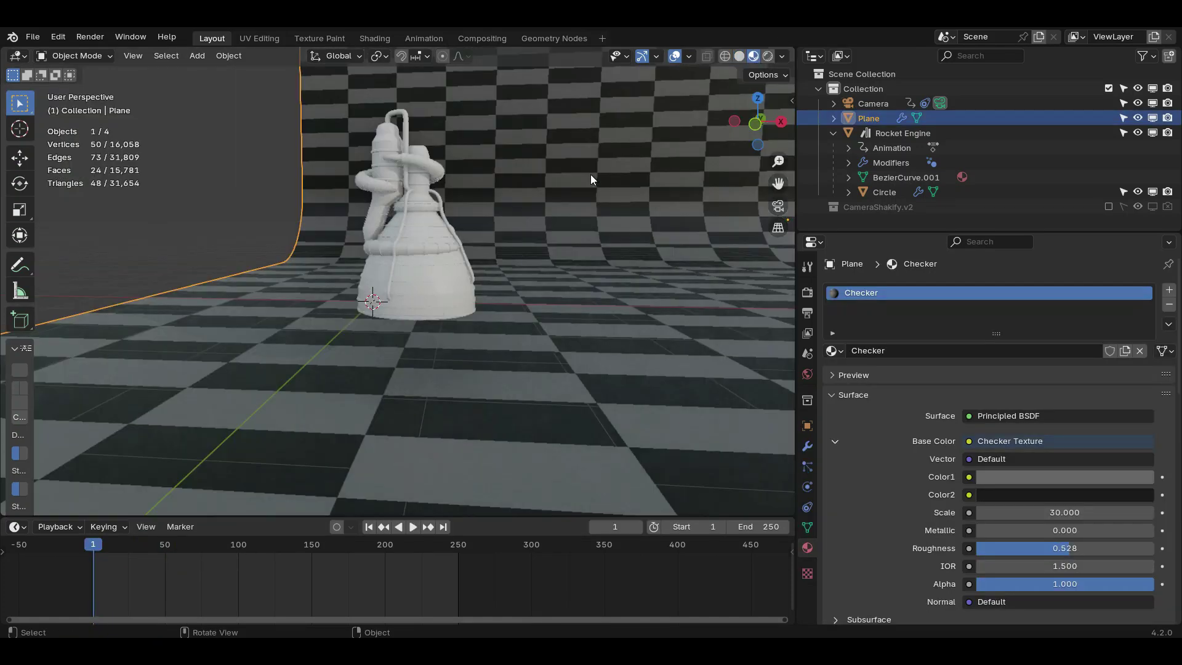
middle_click_drag(352, 249, 434, 269)
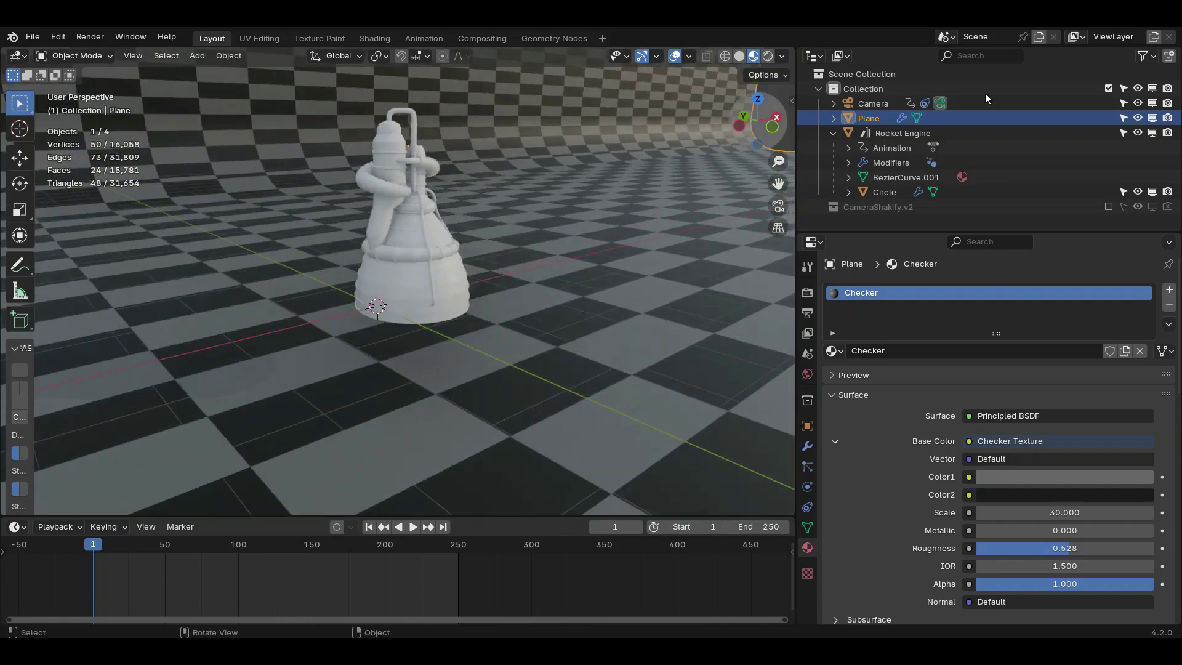
Step: Hide the checker floor Plane and the Rocket Engine, selecting the Circle and scrubbing its animation
left_click(1139, 118)
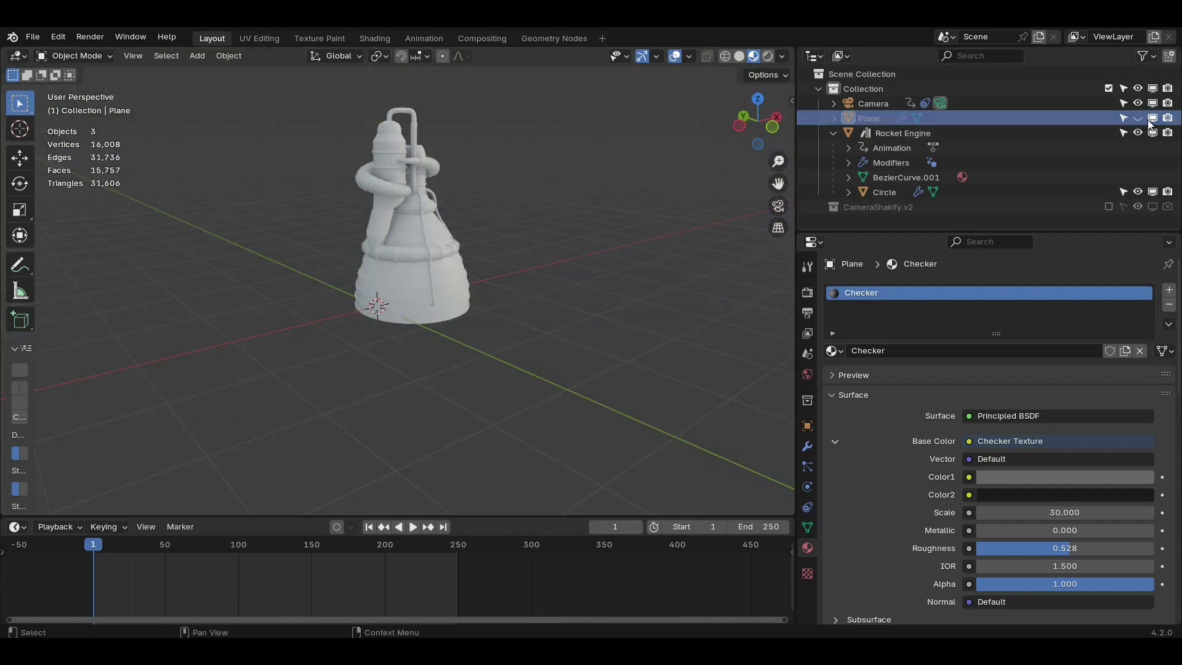
middle_click_drag(344, 261, 441, 294)
left_click(431, 293)
mouse_move(135, 551)
left_mouse_down()
mouse_move(472, 544)
mouse_move(137, 548)
mouse_move(361, 544)
mouse_move(153, 544)
left_mouse_up()
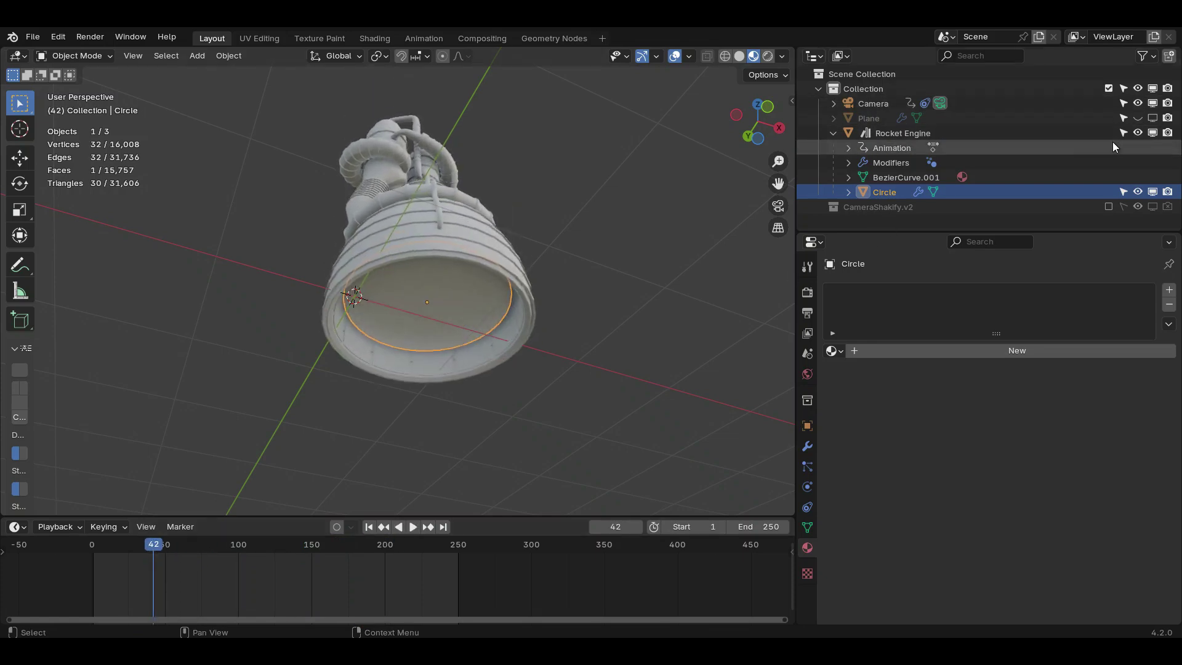
left_click(1139, 132)
Step: Play the Circle's rising animation, check frame 175, then return to frame 1 in right view
middle_click_drag(455, 209, 435, 383)
key("space")
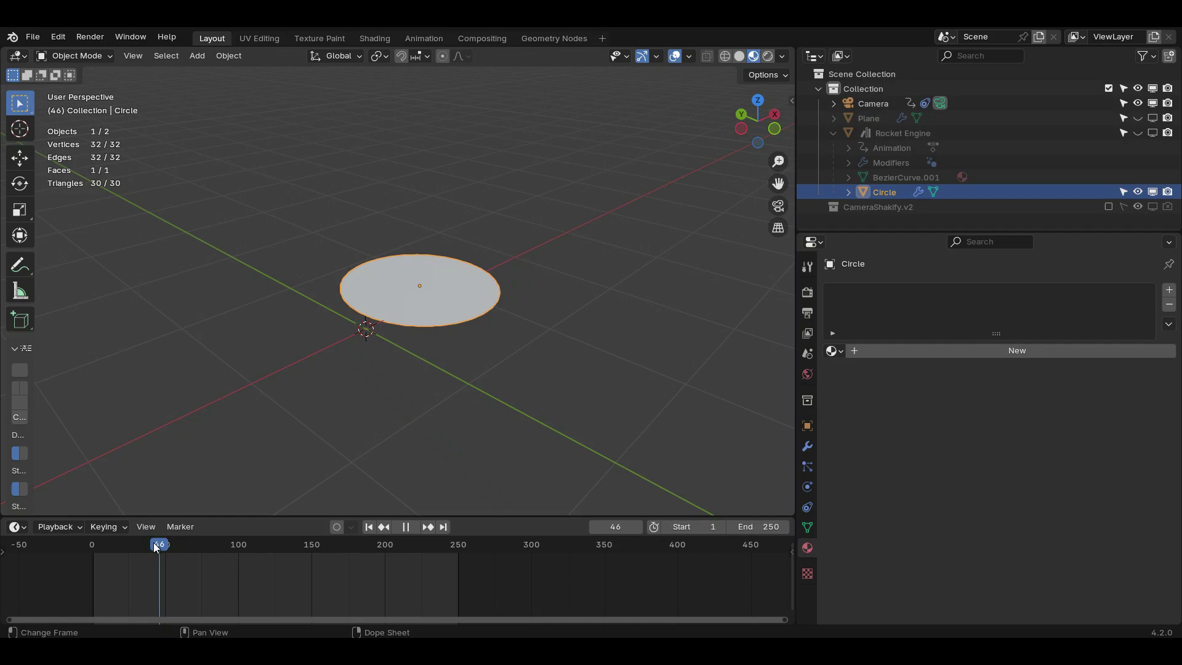
left_click(349, 551)
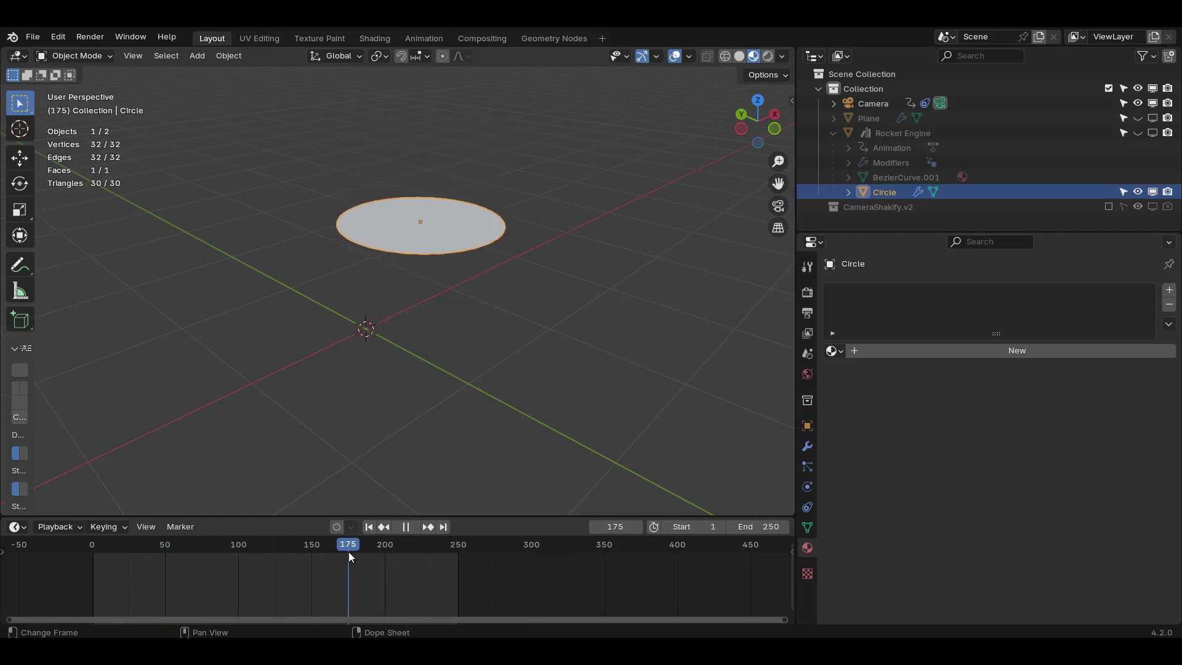
left_click(368, 527)
left_click(774, 114)
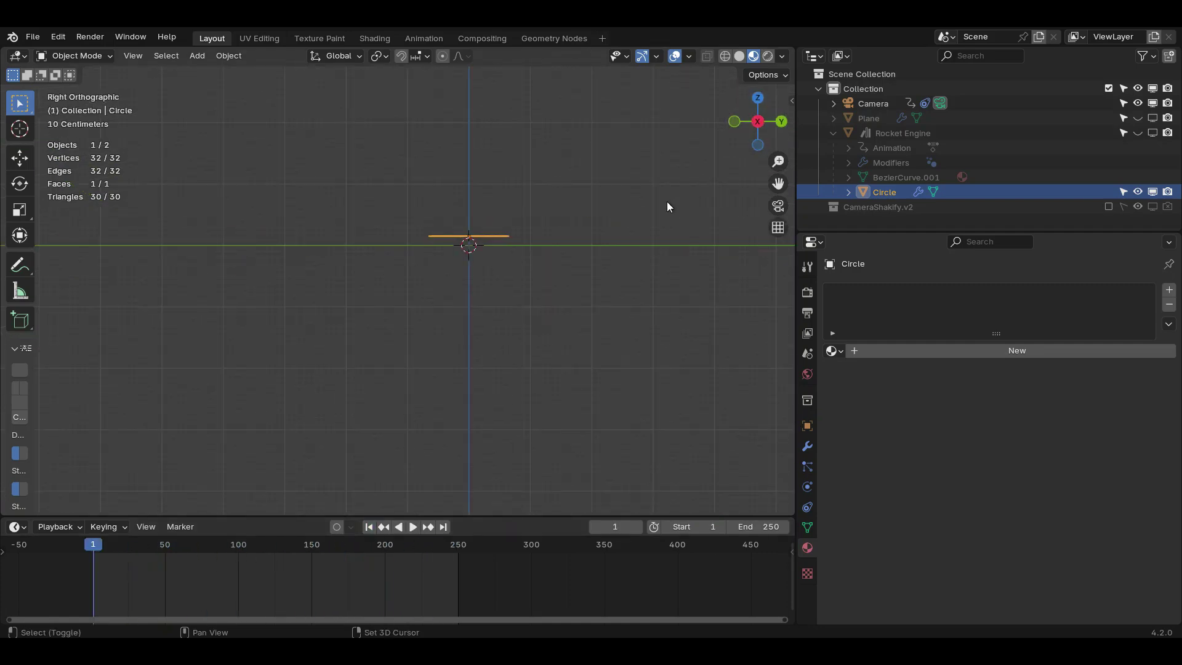
Step: Add a cube mesh and scale it up to surround the rocket engine
key("shift+a")
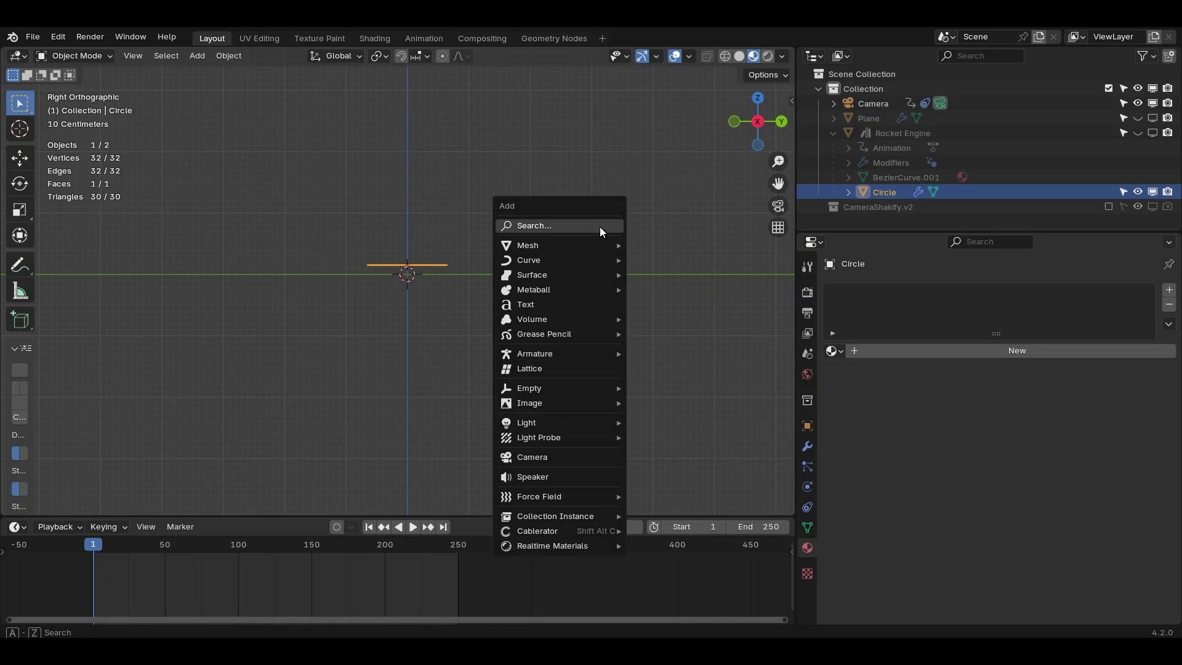
mouse_move(588, 248)
left_click(660, 259)
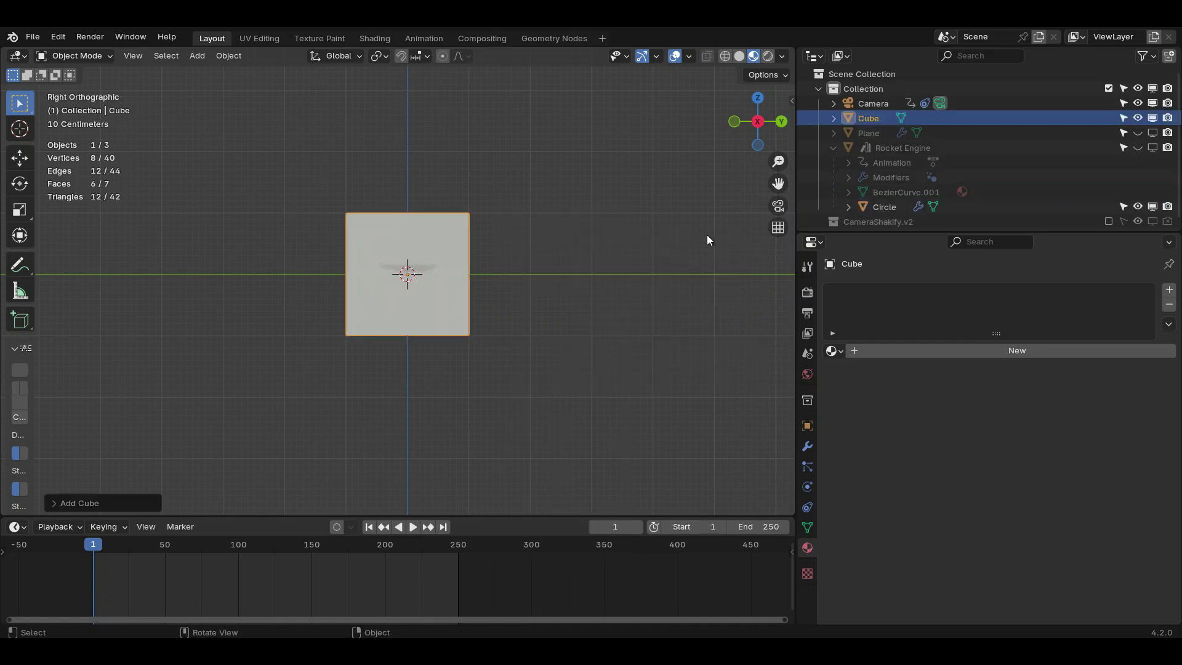
key("alt+h")
scroll(507, 226, "down", 3)
key("s")
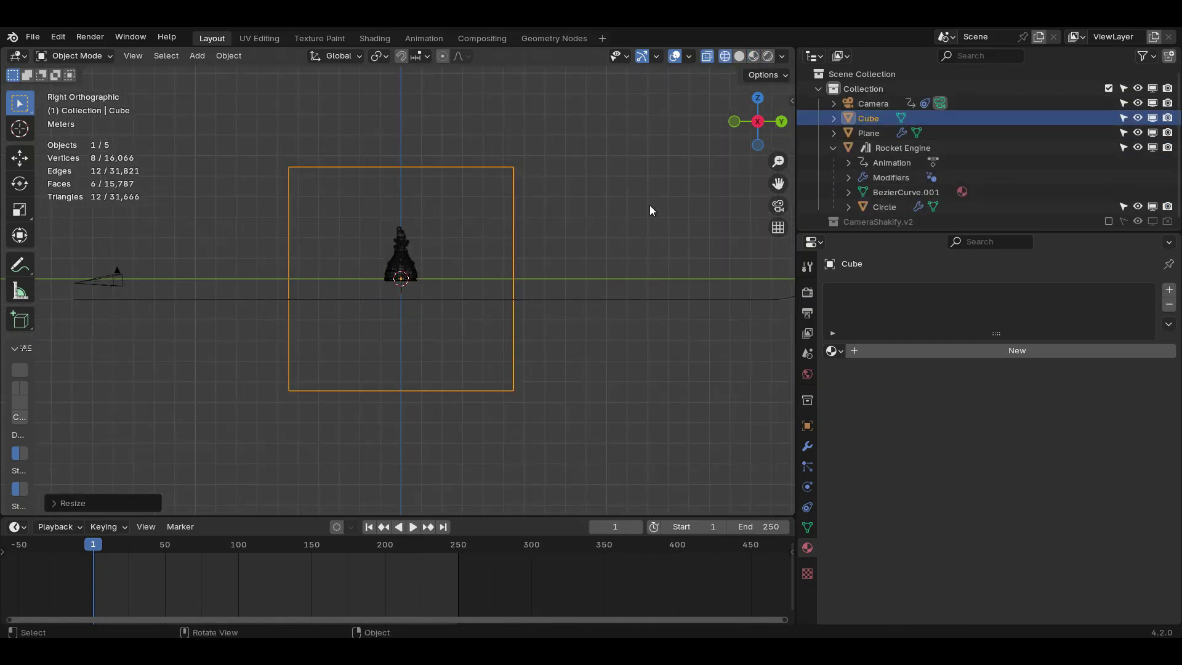
left_click(646, 259)
Step: Flatten the box by scaling it along Z only
key("g")
left_click(655, 167)
key("s")
key("z")
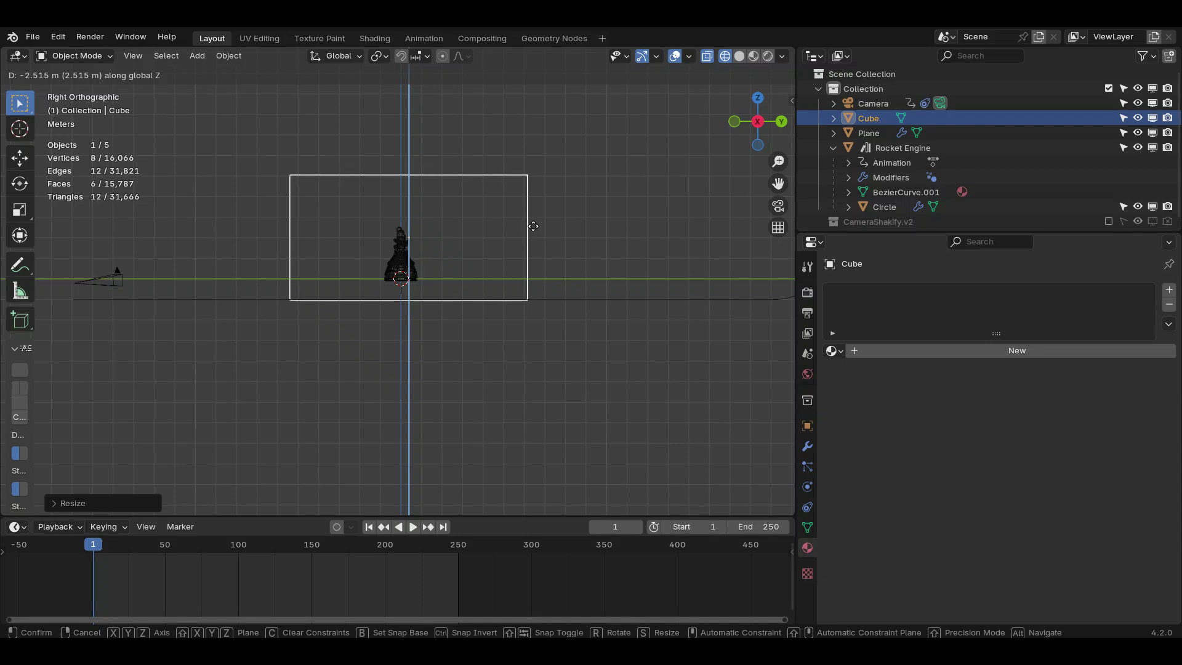
left_click(535, 224)
scroll(472, 337, "up", 4)
left_click(730, 129)
scroll(614, 219, "down", 3)
Step: Move the box into place, apply its scale, and hide the checker floor Plane
key("g")
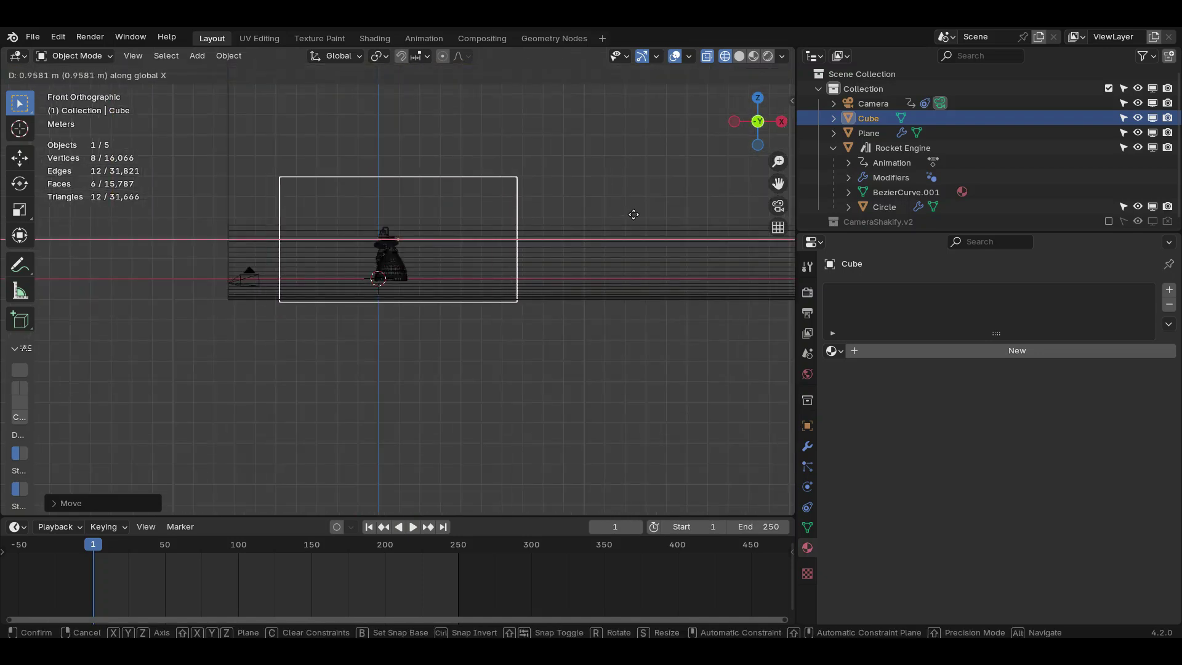
left_click(640, 222)
middle_click_drag(640, 221, 725, 61)
left_click(740, 57)
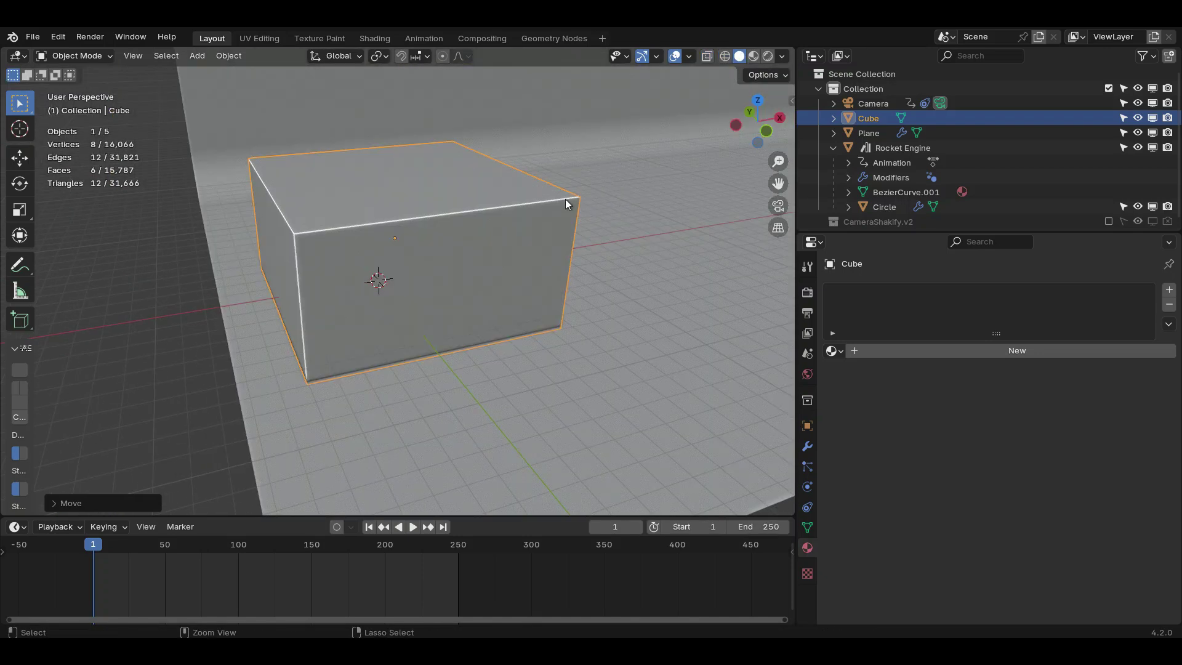
key("ctrl+a")
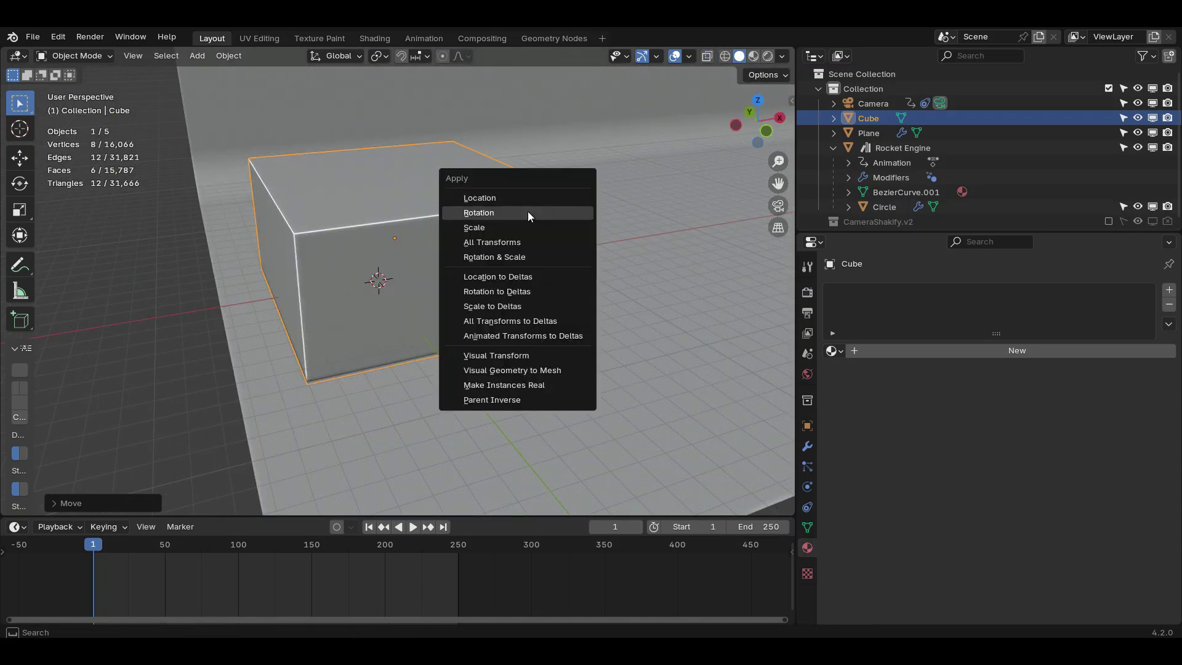
left_click(490, 228)
middle_click_drag(545, 260, 519, 266)
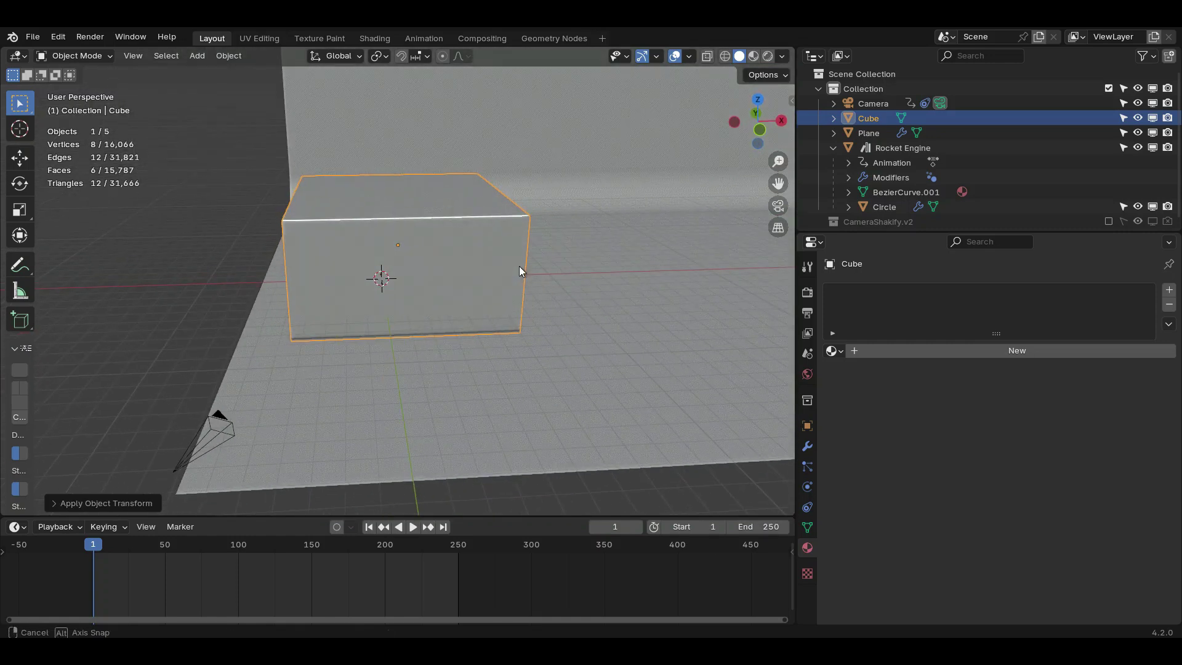
left_click(1138, 134)
middle_click_drag(571, 253, 485, 356)
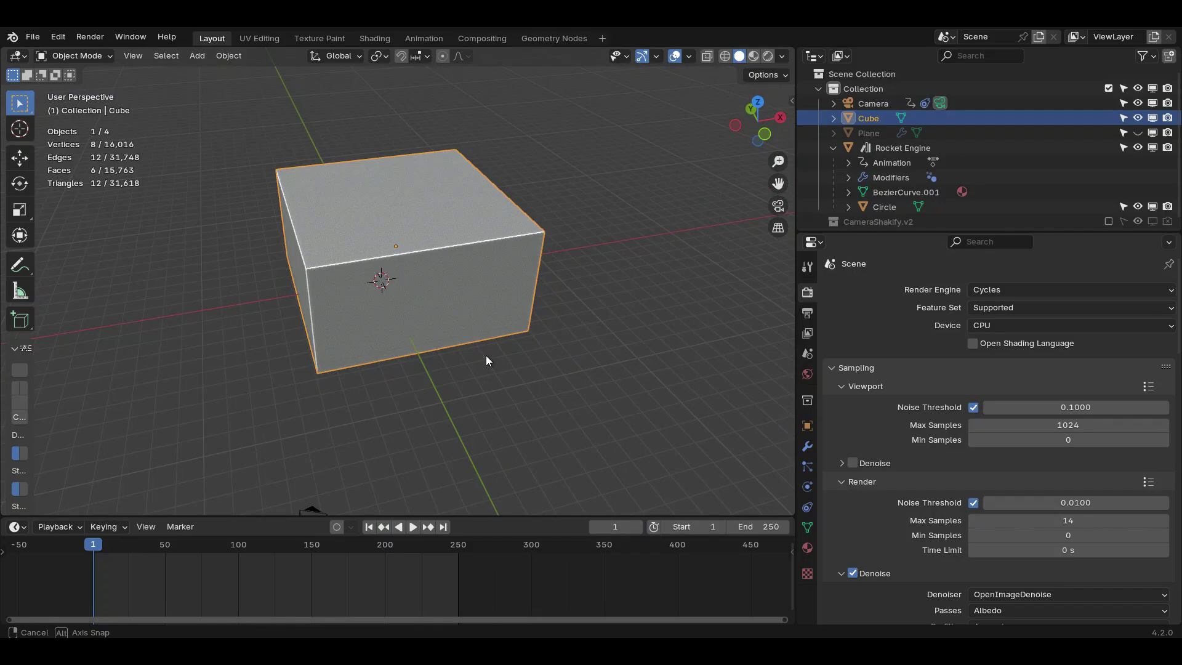
Step: Add Fluid physics to the Cube and set its type to Domain (Gas)
left_click(807, 487)
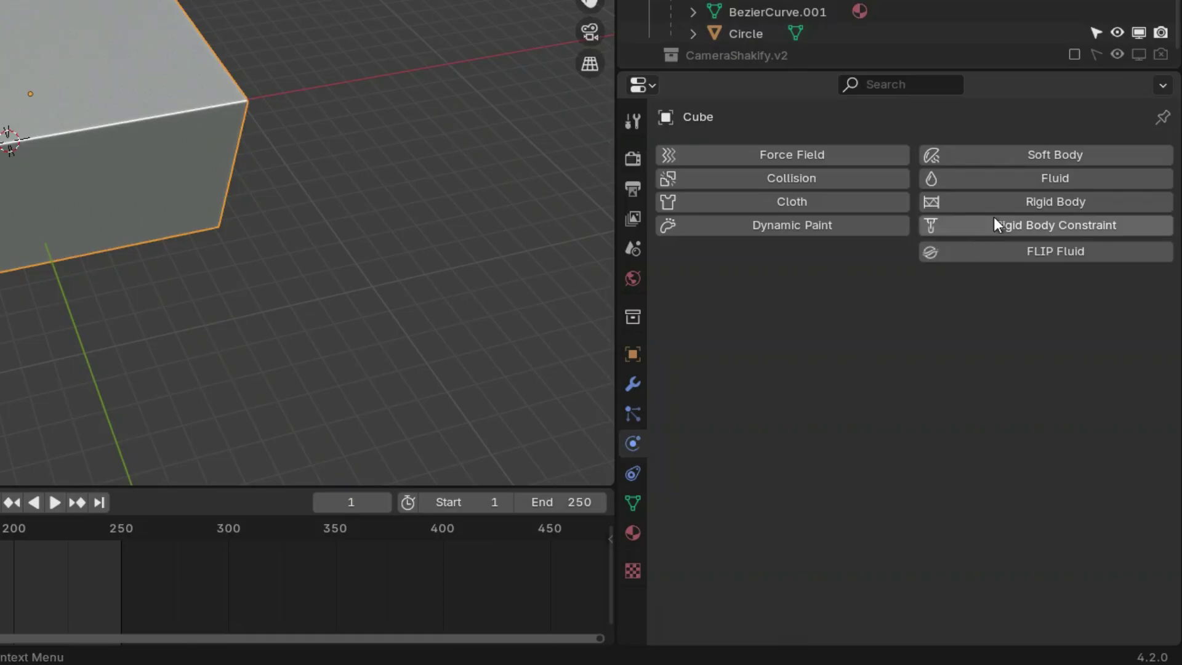
left_click(1017, 179)
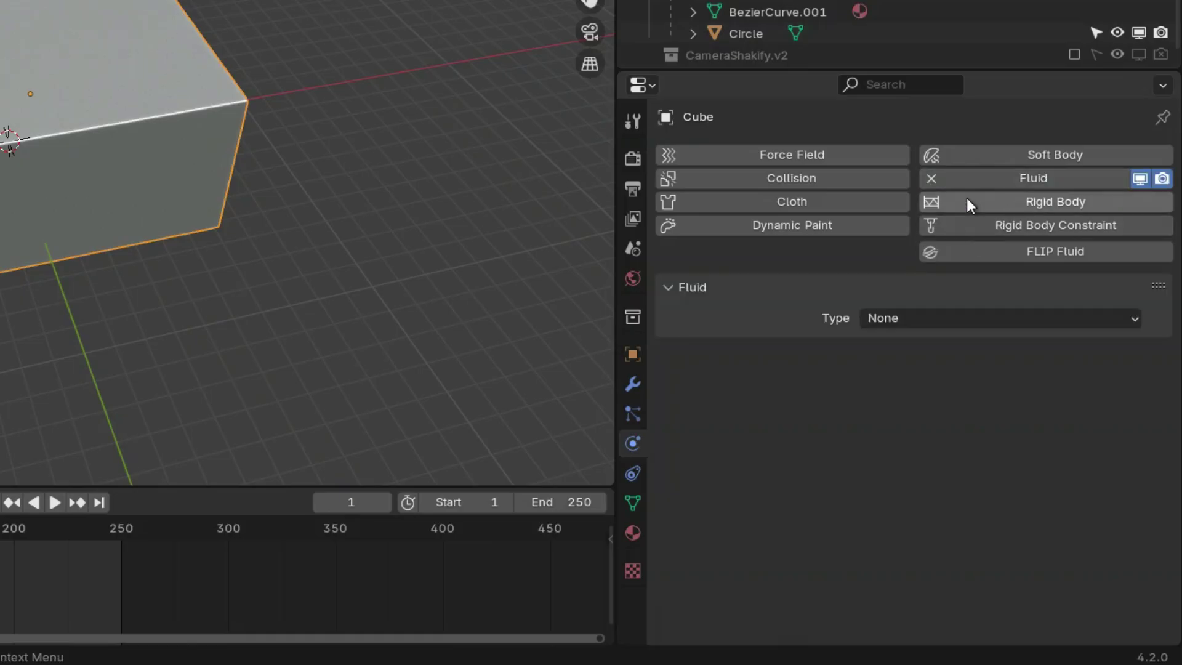
left_click(936, 320)
left_click(895, 368)
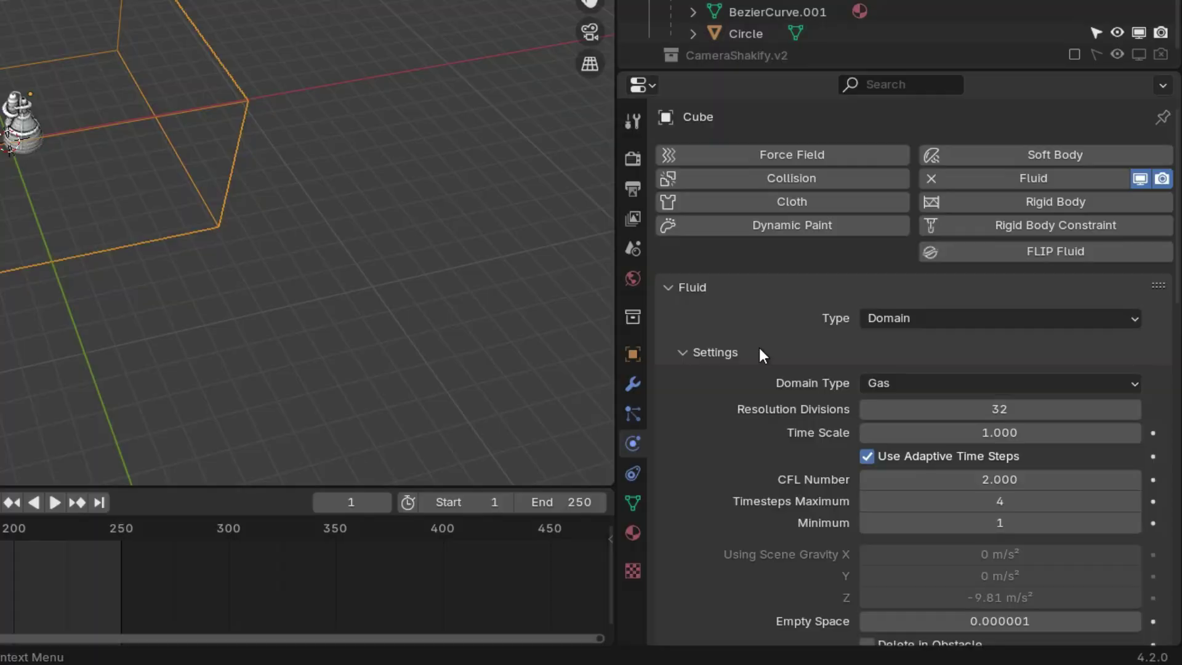
middle_click_drag(241, 147, 186, 193)
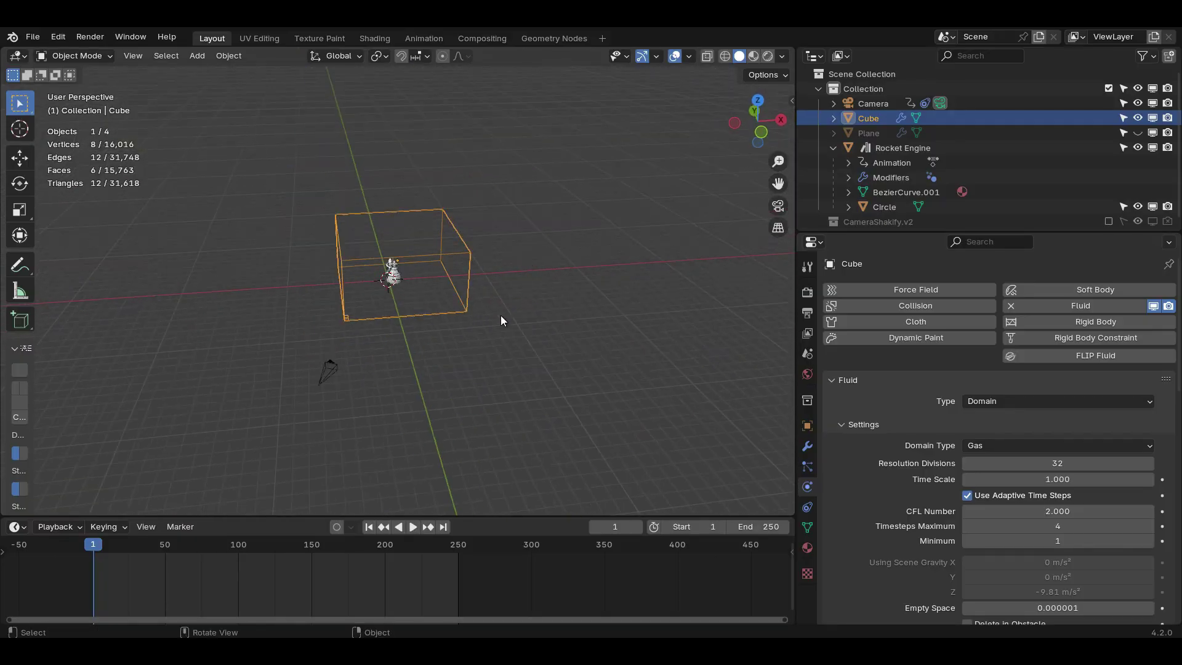
scroll(501, 322, "up", 8)
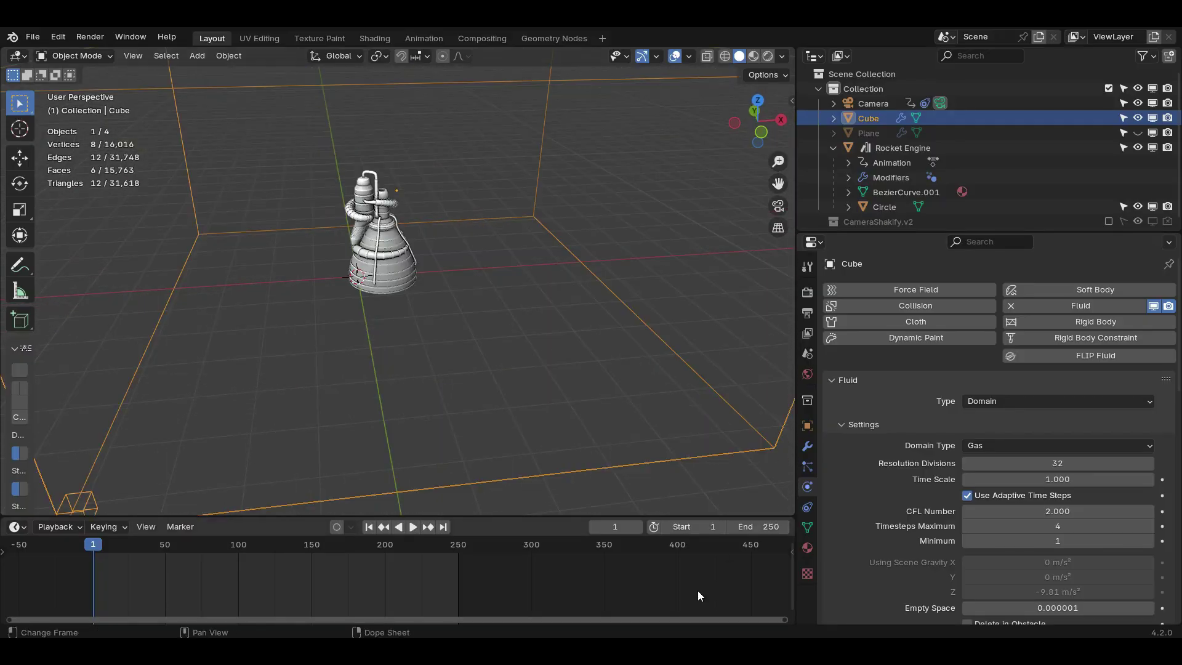
scroll(475, 261, "down", 3)
middle_click_drag(656, 208, 503, 242)
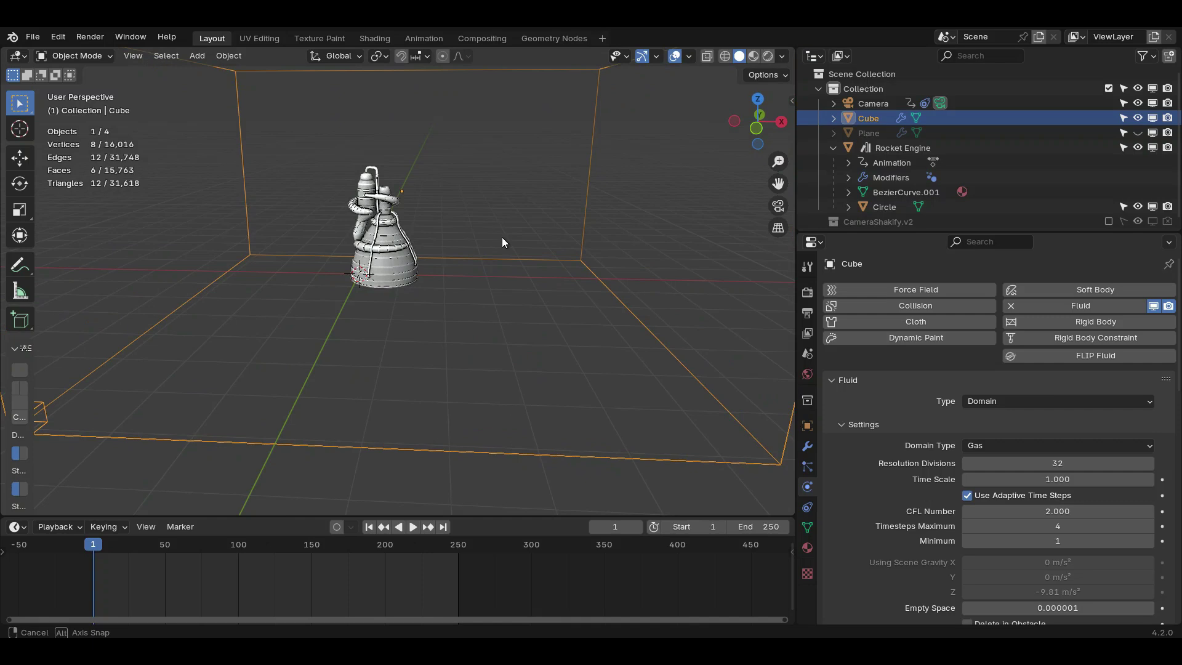
Step: Hide the Rocket Engine and select the Circle disc
left_click(1137, 148)
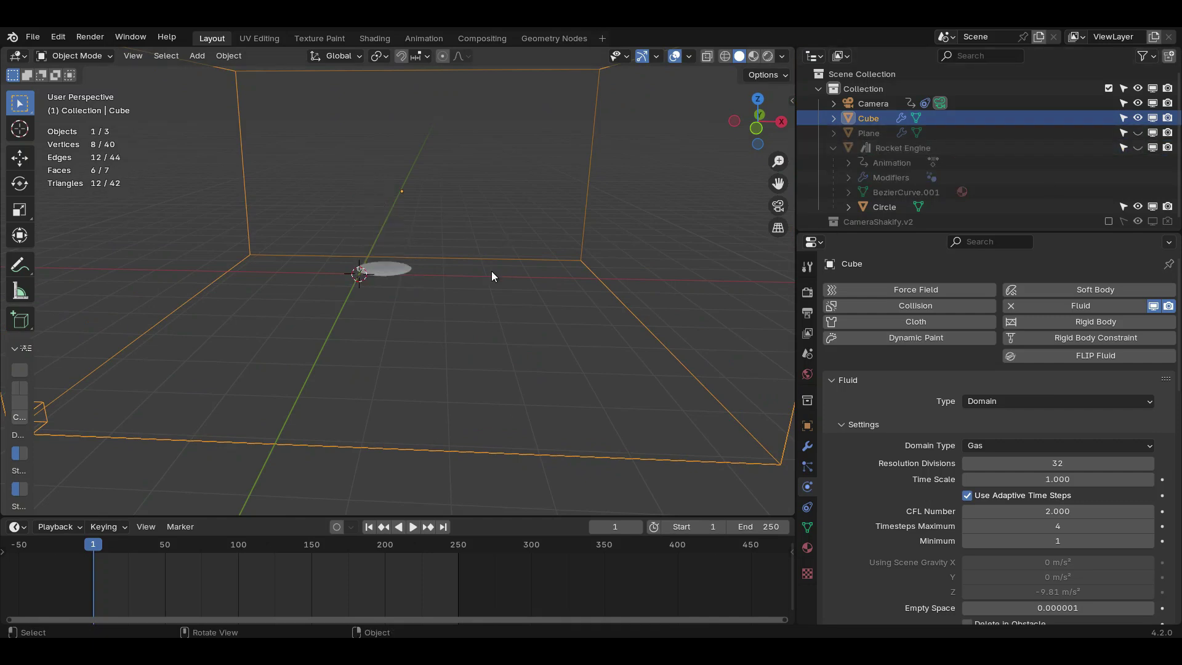
scroll(477, 291, "up", 3)
left_click(391, 258)
middle_click_drag(389, 253, 411, 253)
Step: Hide the domain Cube and turn on the Face Orientation overlay
left_click(1138, 118)
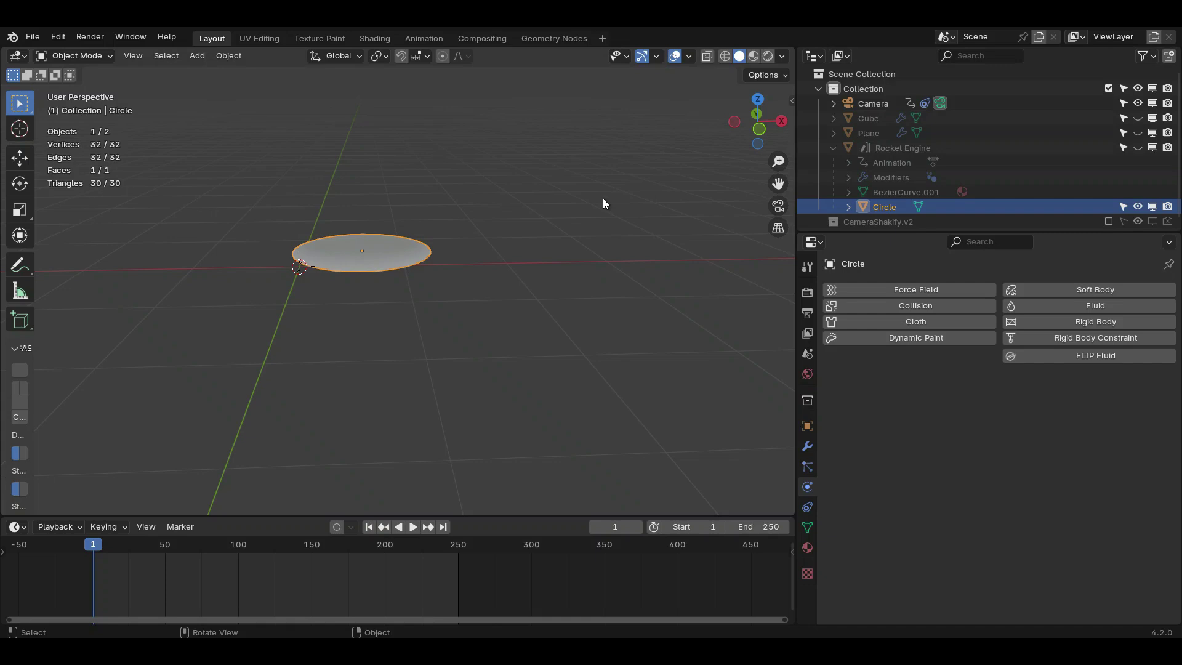
left_click(689, 56)
left_click(610, 319)
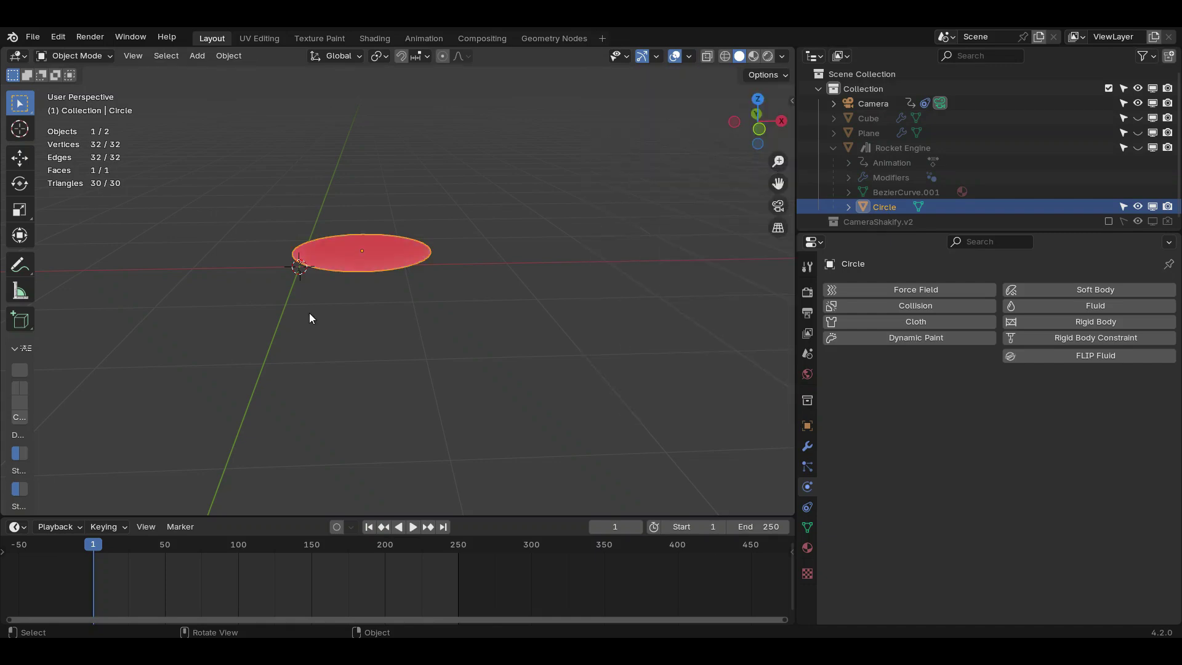
mouse_move(309, 312)
middle_mouse_down()
mouse_move(314, 265)
mouse_move(451, 295)
mouse_move(435, 285)
mouse_move(435, 243)
mouse_move(422, 331)
middle_mouse_up()
Step: In Edit Mode, recalculate the Circle's normals with Inside off, then return to Object Mode
key("Tab")
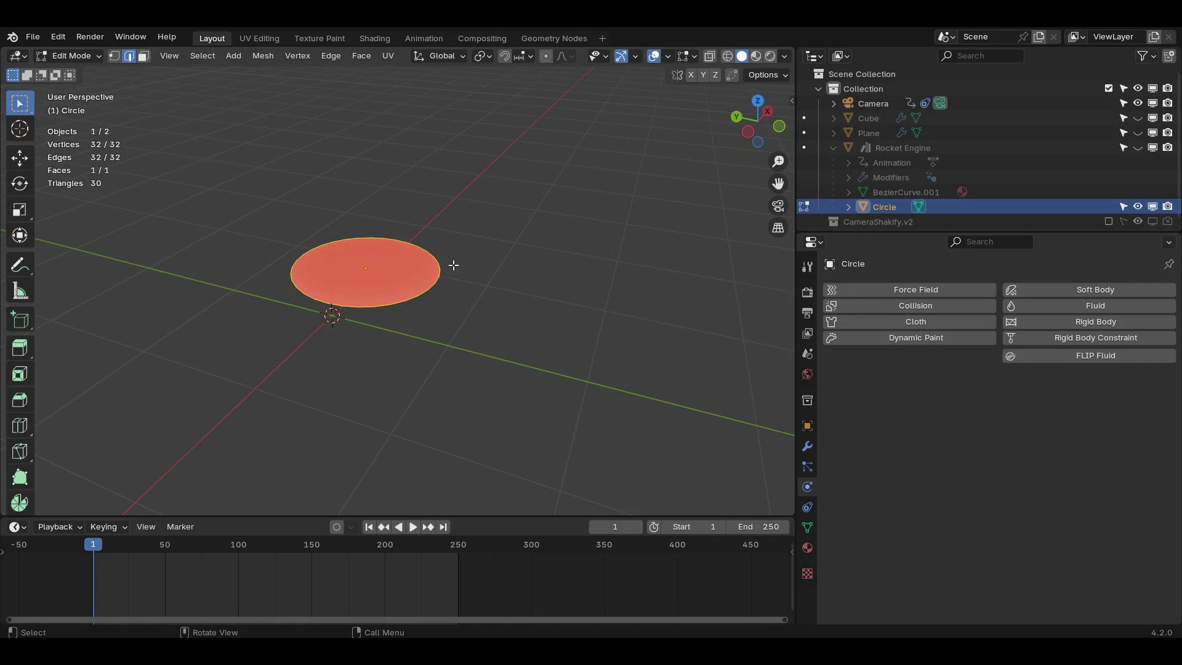
key("shift+n")
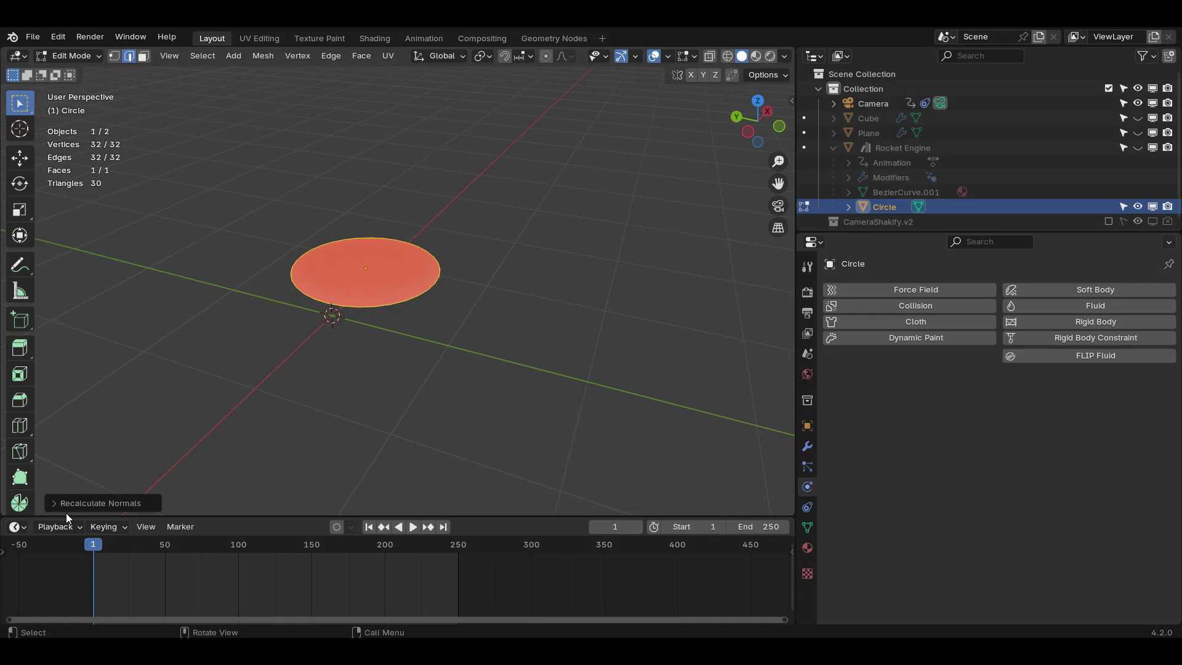
left_click(58, 506)
left_click(144, 497)
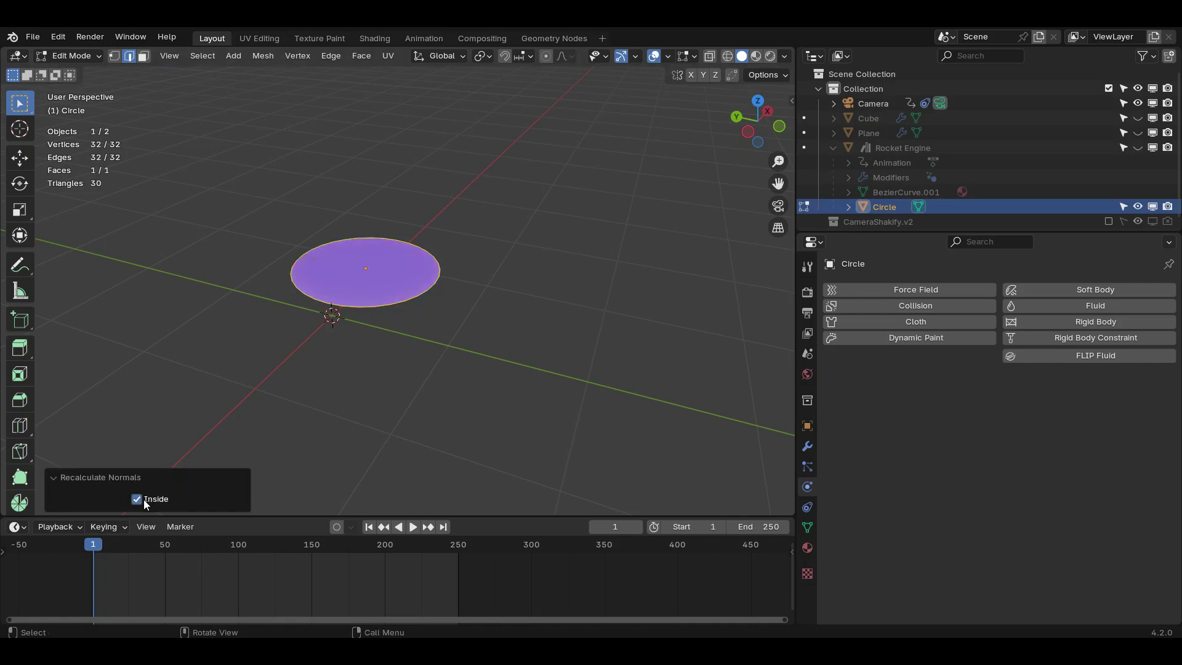
mouse_move(383, 367)
middle_mouse_down()
mouse_move(393, 311)
mouse_move(394, 381)
middle_mouse_up()
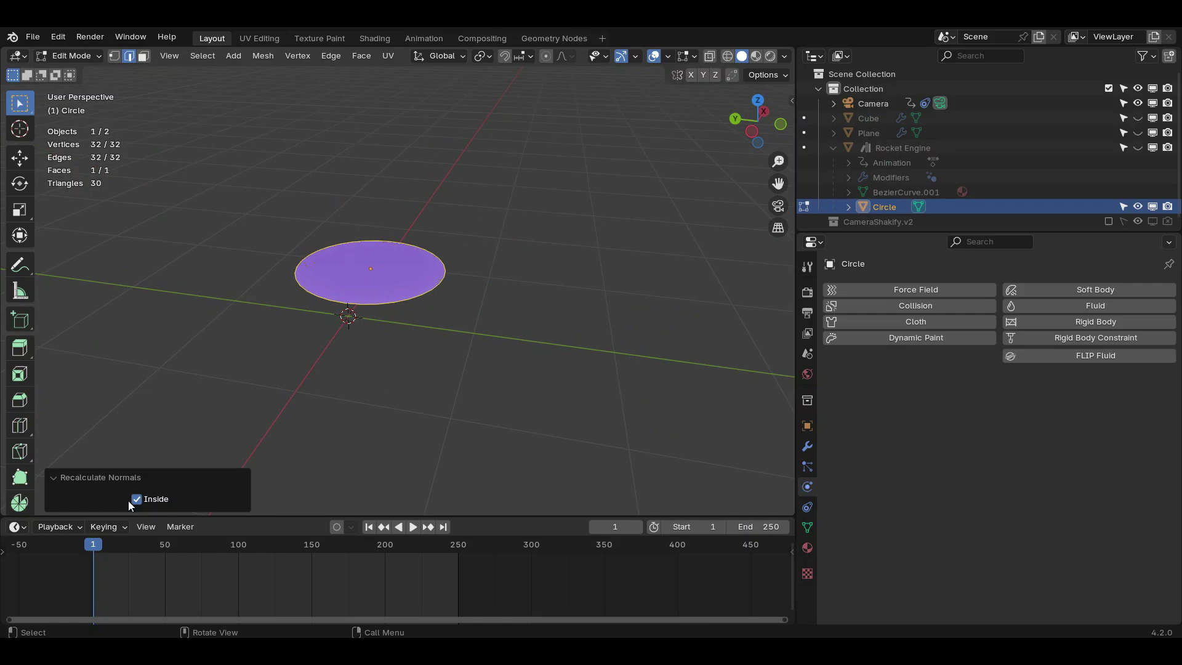
left_click(136, 500)
left_click(61, 473)
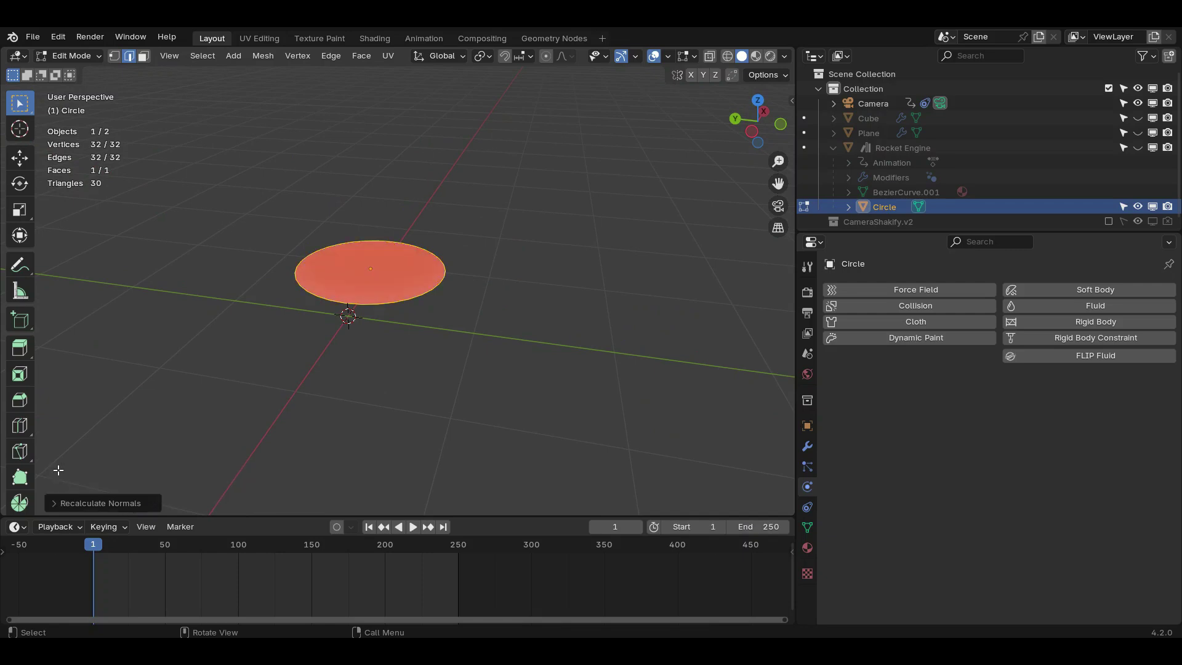
key("Tab")
middle_click_drag(509, 319, 558, 294)
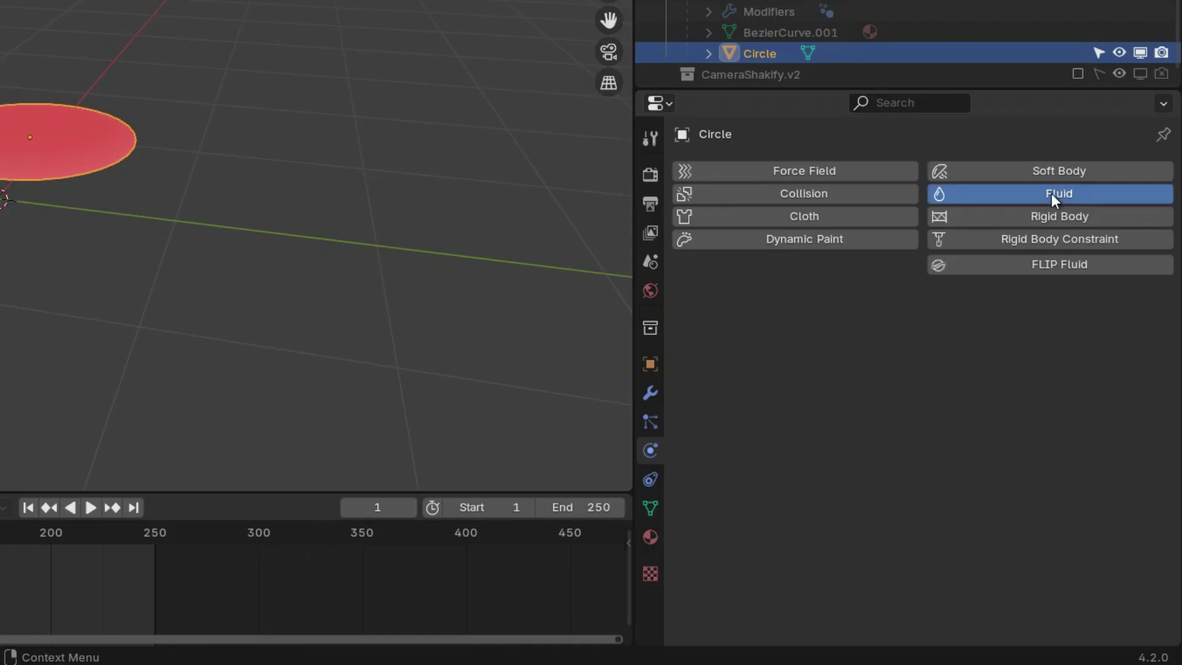
Step: Give the Circle Fluid physics as a Flow with Inflow behavior
left_click(1090, 306)
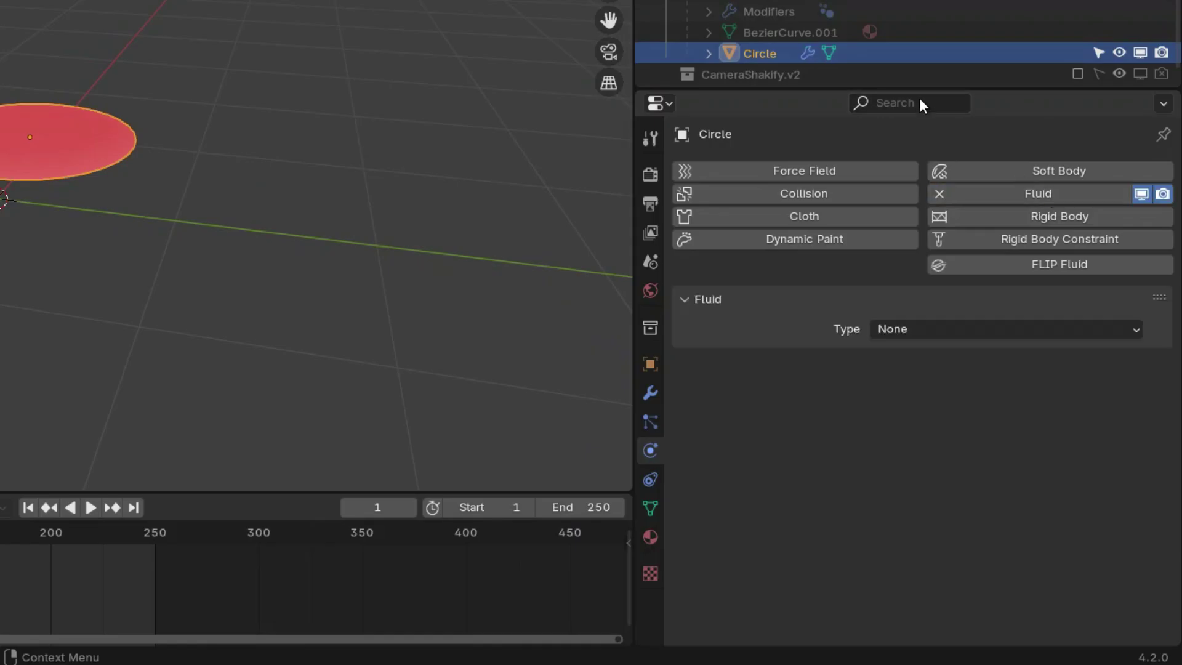
left_click(925, 331)
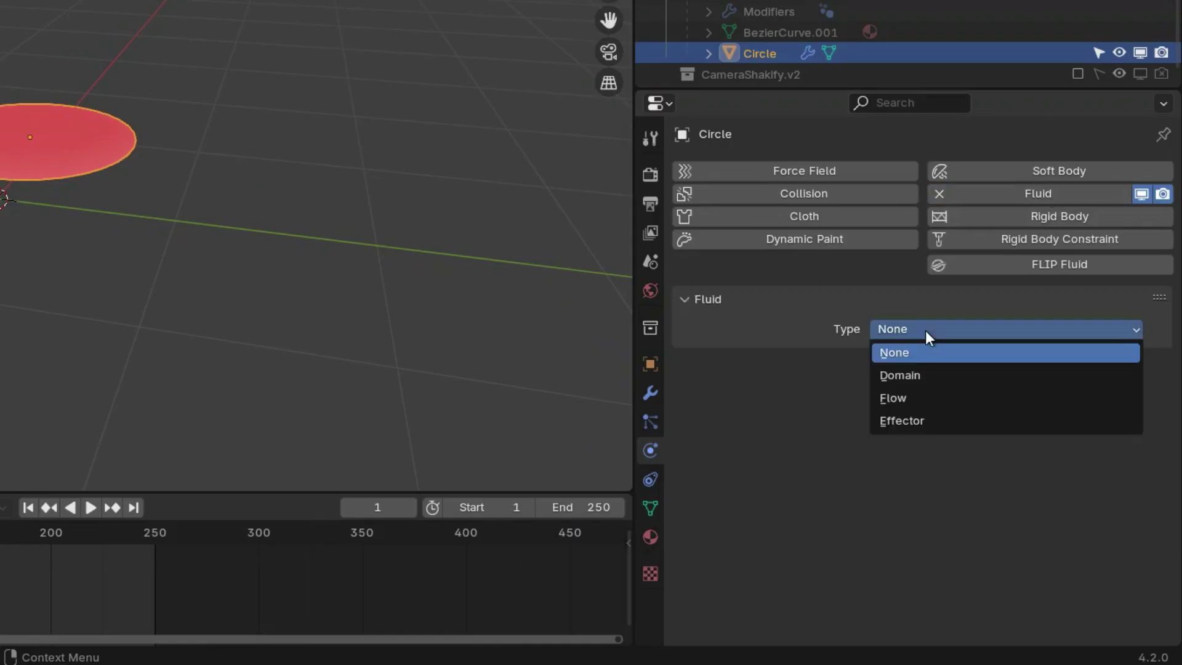
left_click(898, 399)
left_click(907, 417)
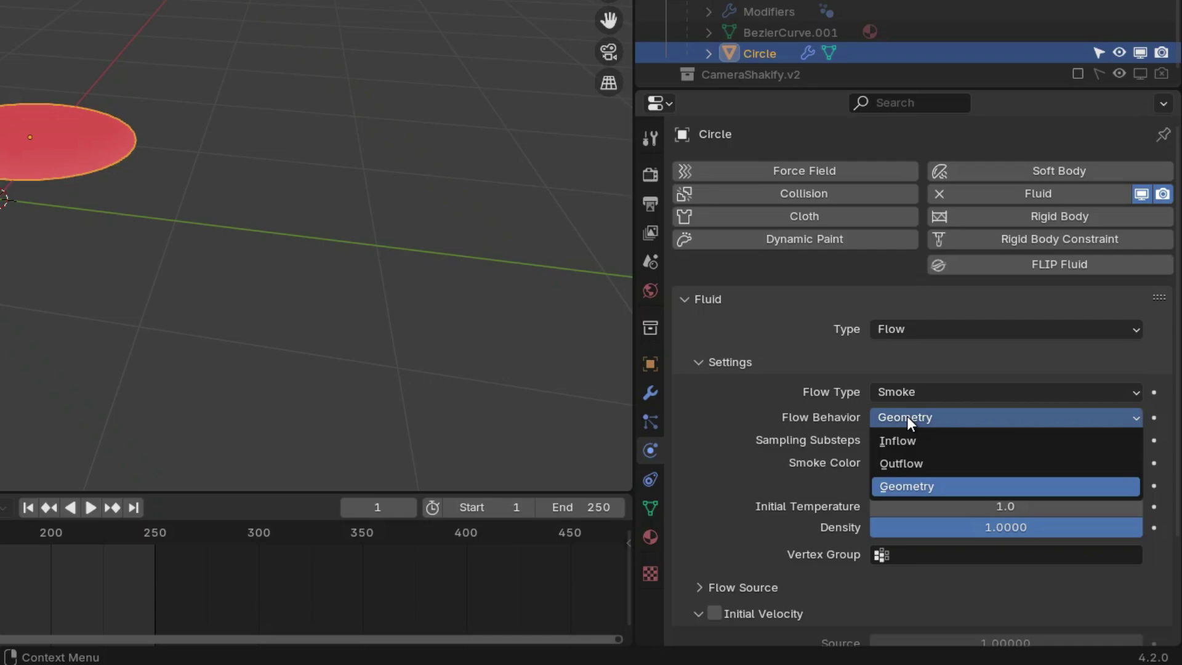
left_click(897, 441)
scroll(118, 203, "down", 4)
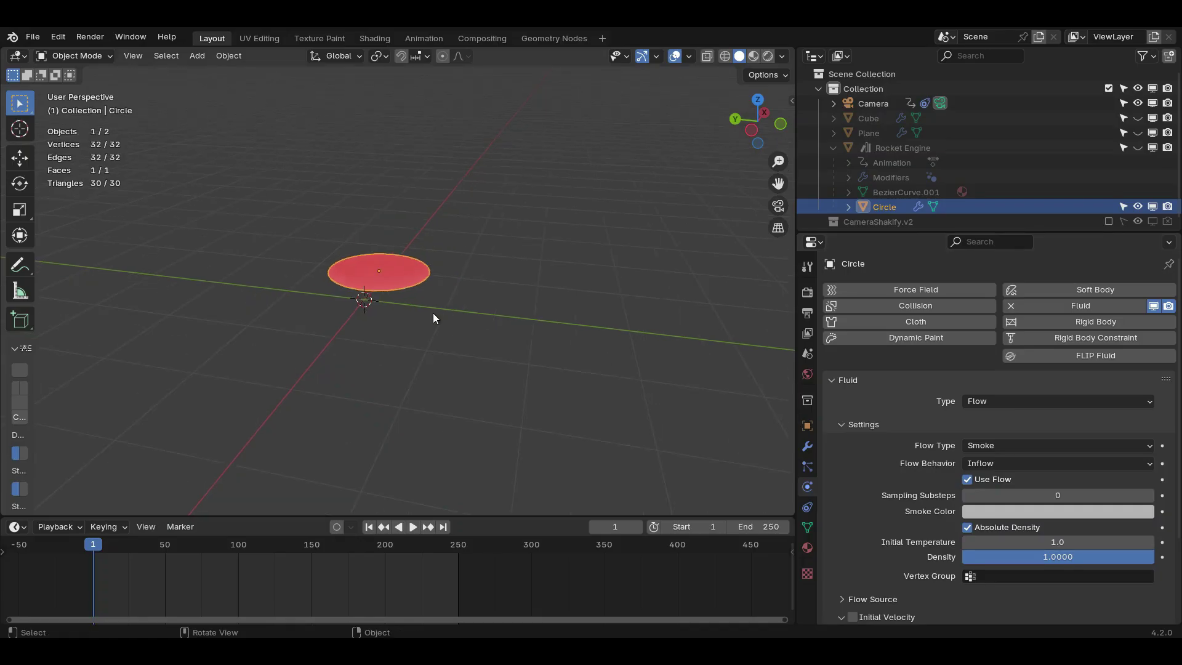
Step: Unhide the Cube domain, turn off Face Orientation, and preview the smoke before rewinding to frame 1
left_click(1138, 118)
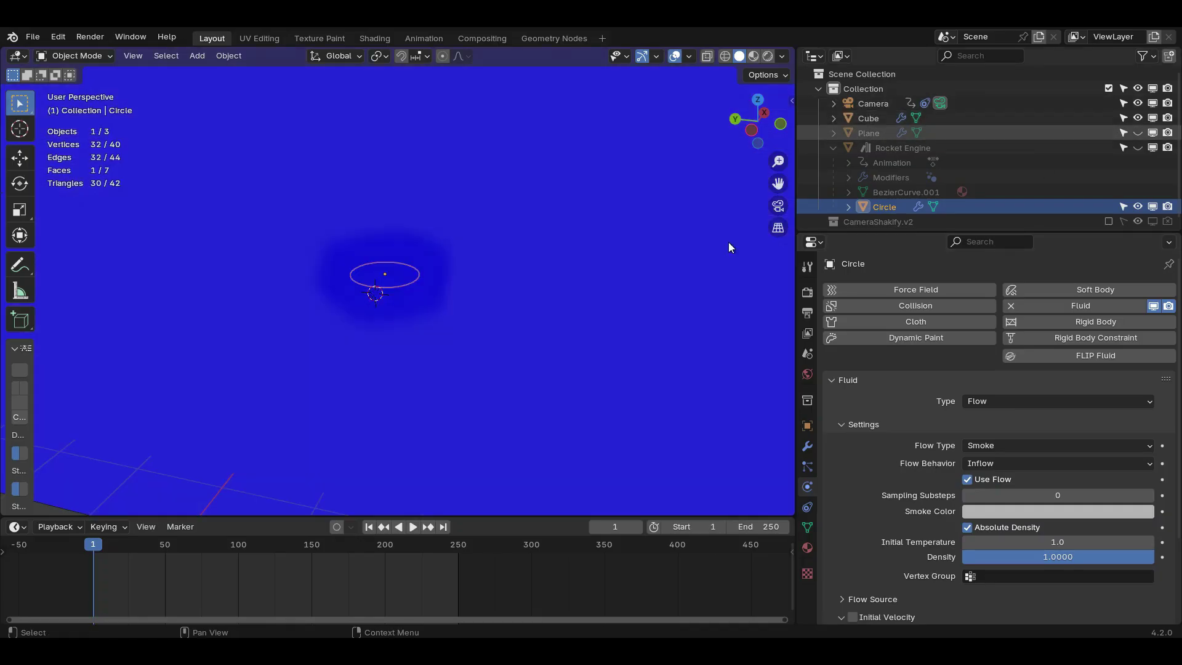
left_click(688, 57)
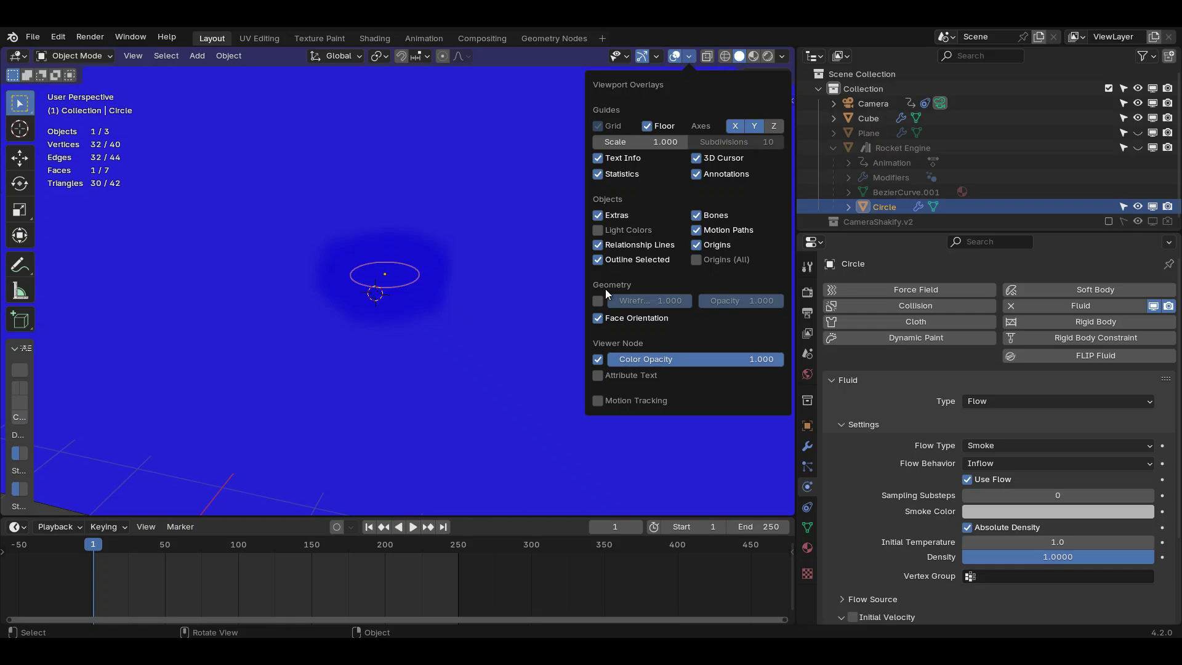
left_click(604, 316)
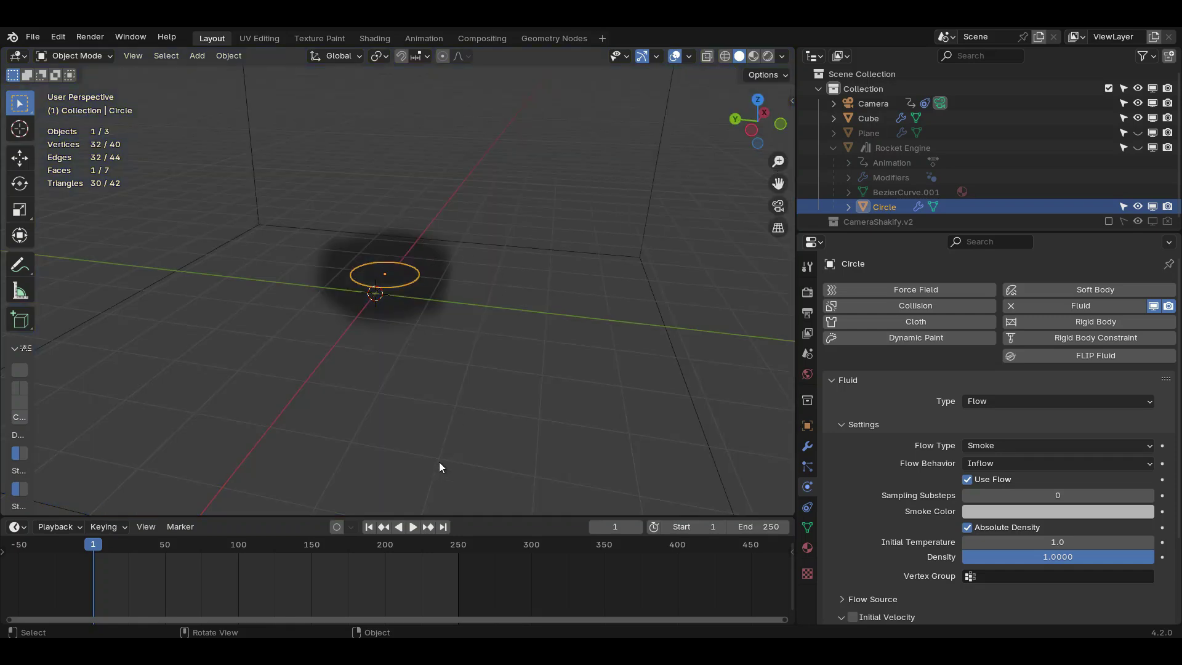
key("space")
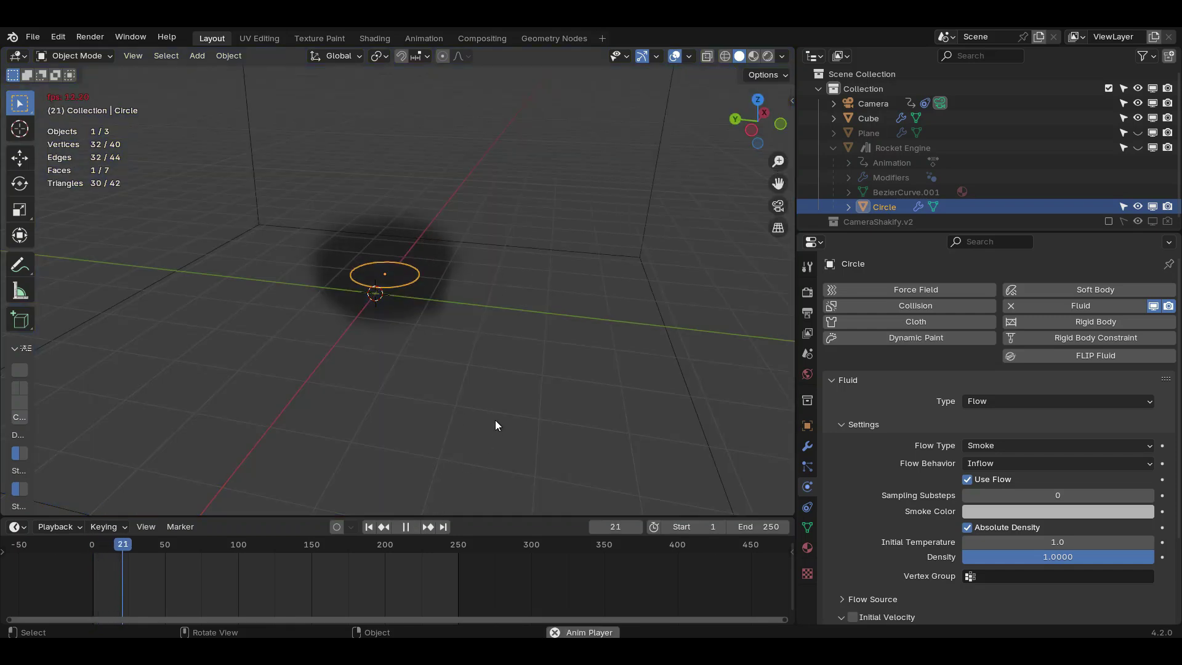
middle_click_drag(523, 385, 463, 334)
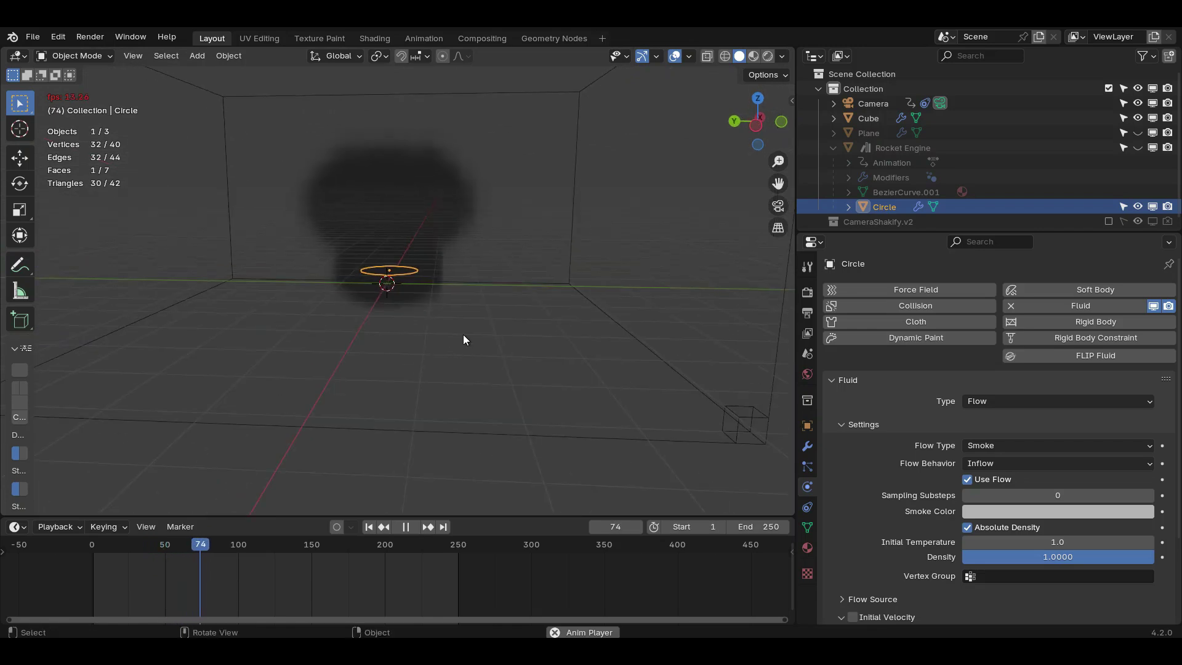
key("space")
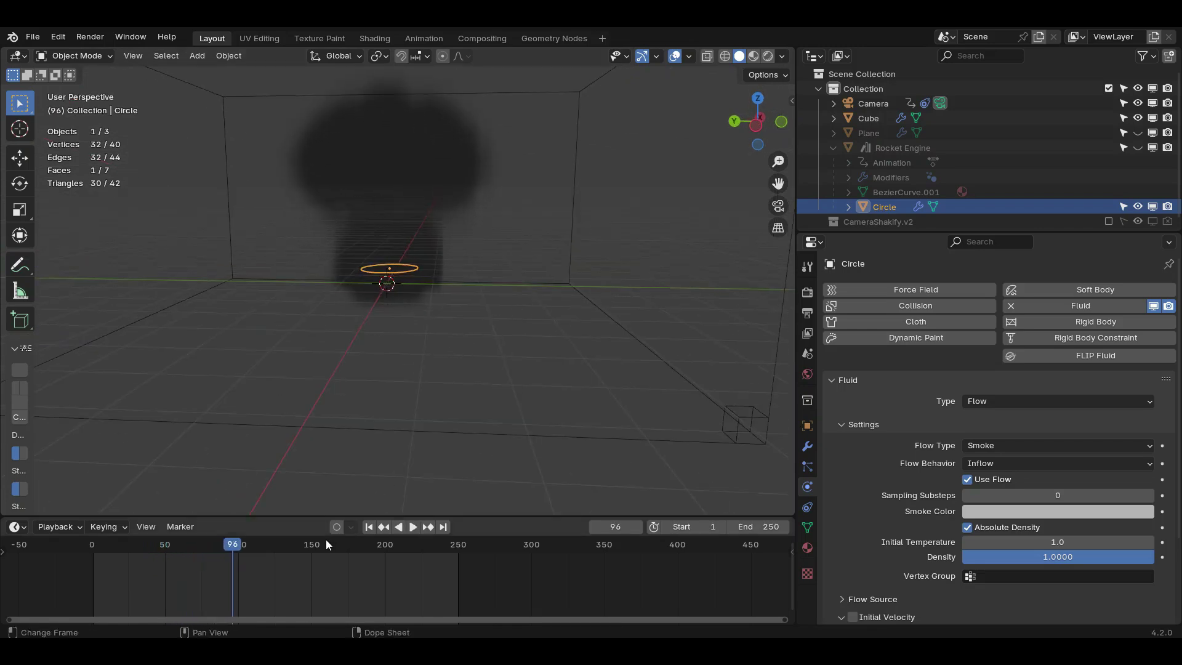
left_click(368, 527)
scroll(893, 481, "down", 4)
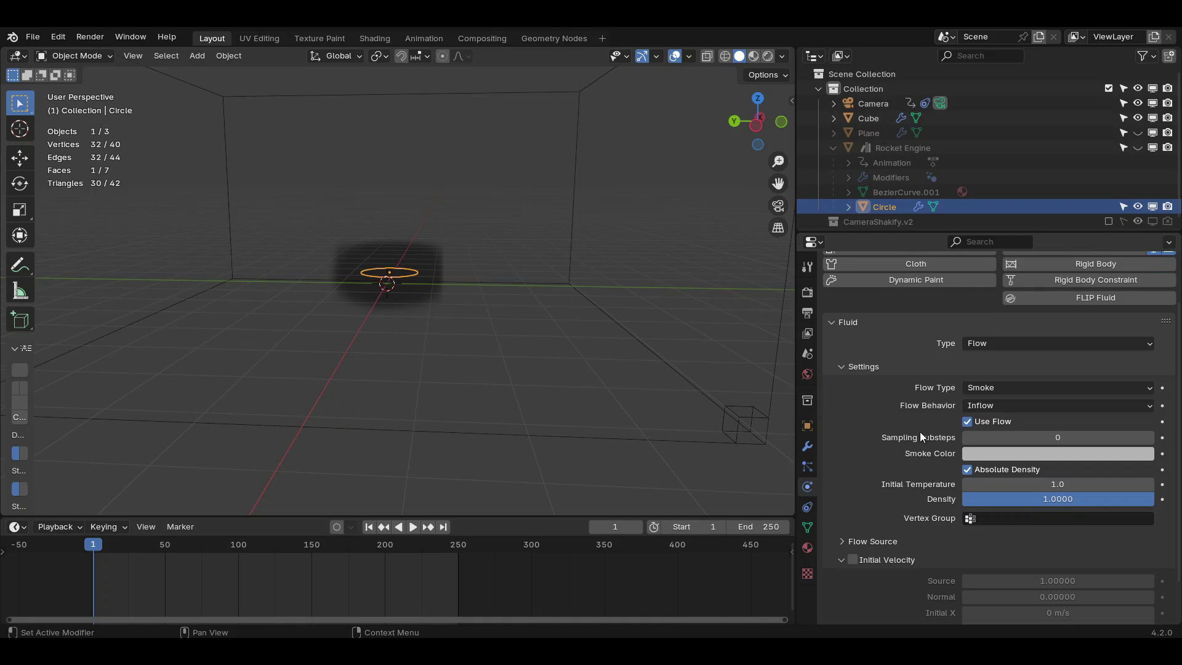
scroll(919, 434, "down", 1)
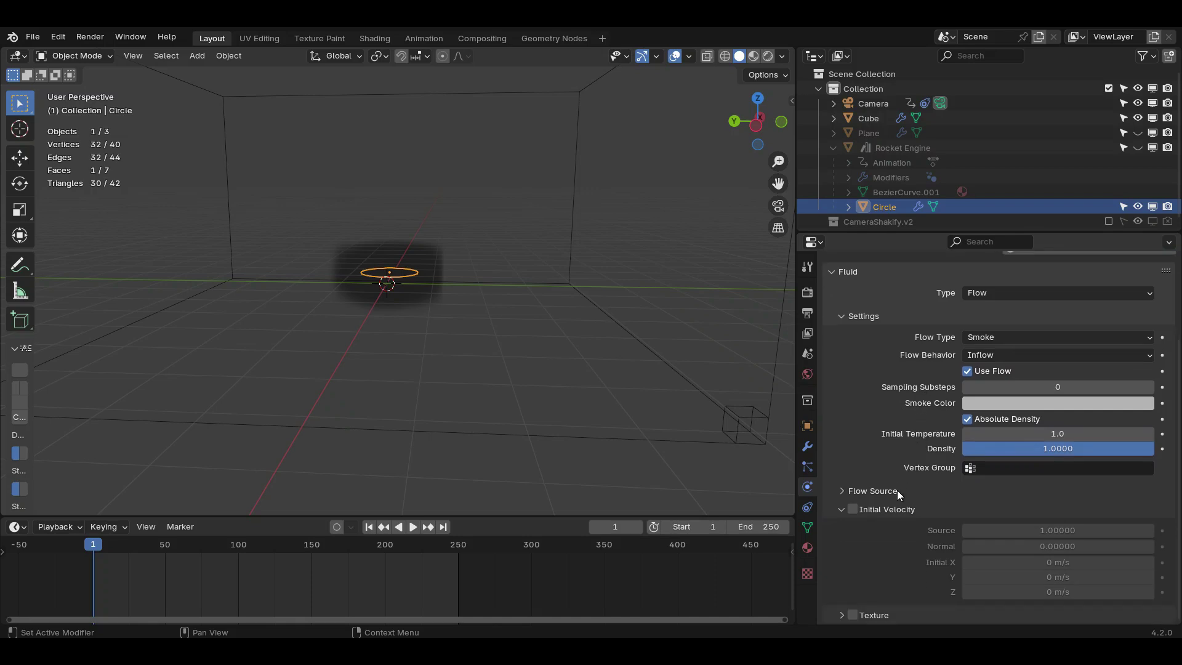
Step: Enable Initial Velocity with Normal velocity 10 and play the faster smoke
left_click(853, 509)
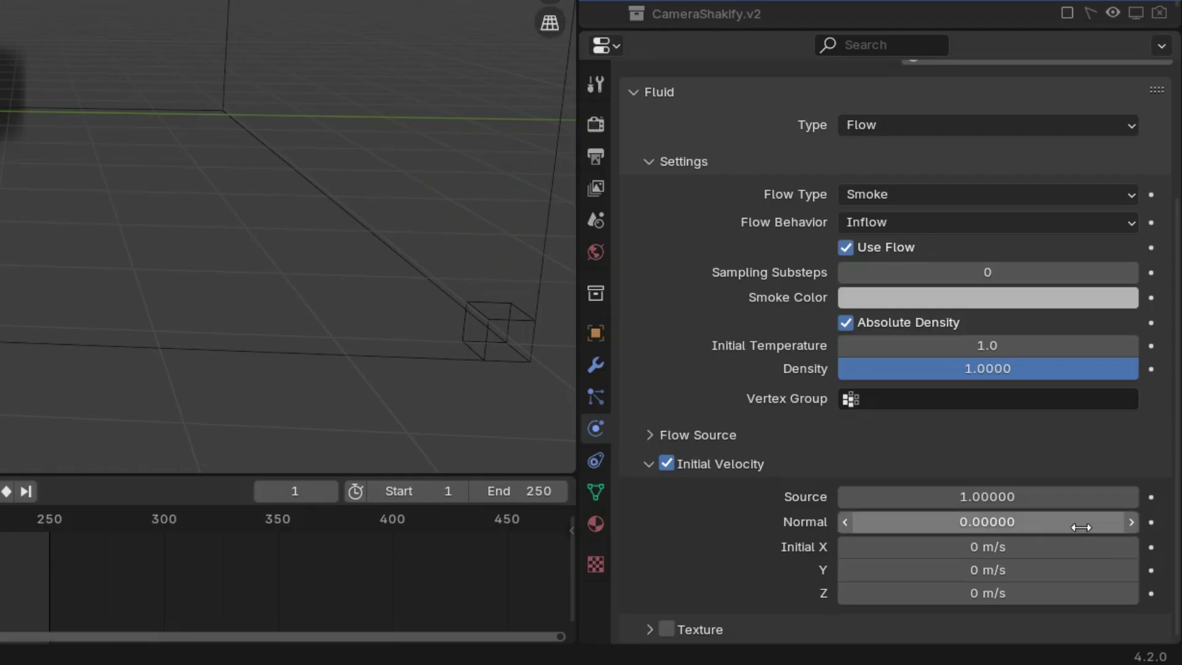
left_click(1034, 522)
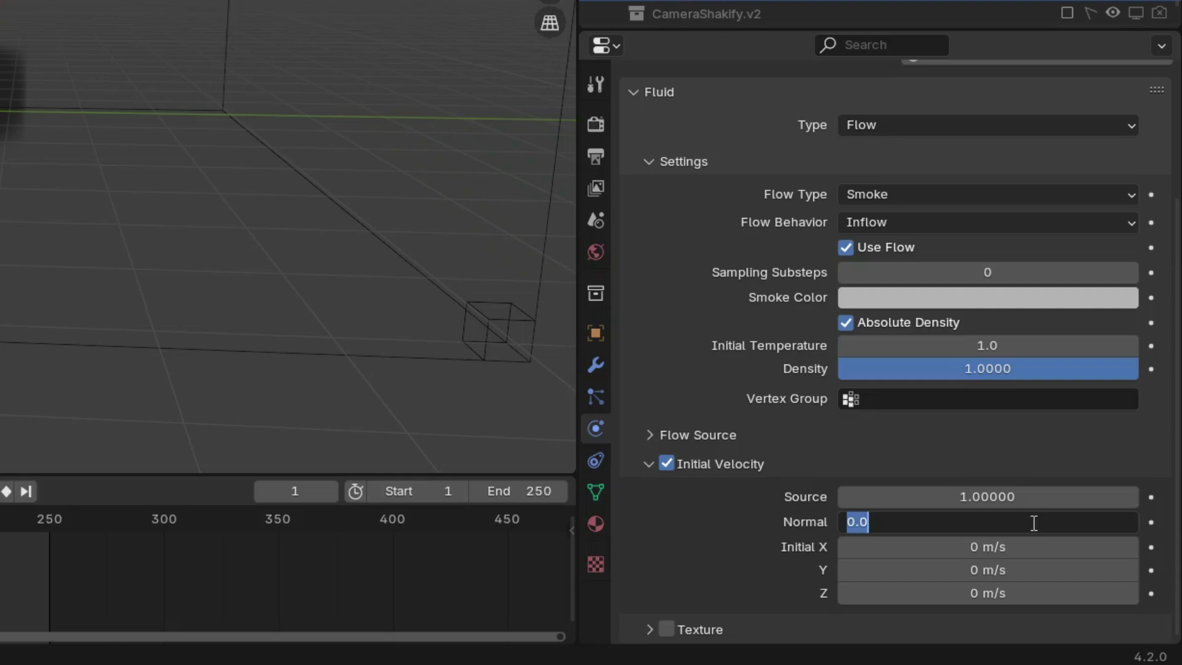
type("2")
key("Return")
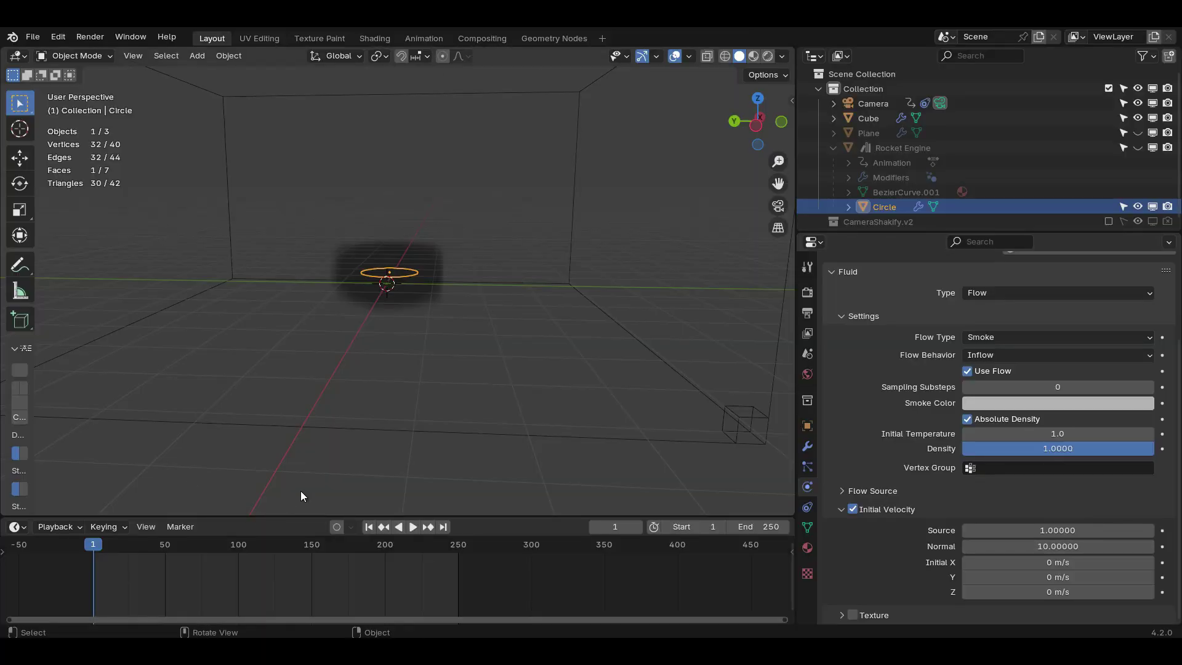
key("space")
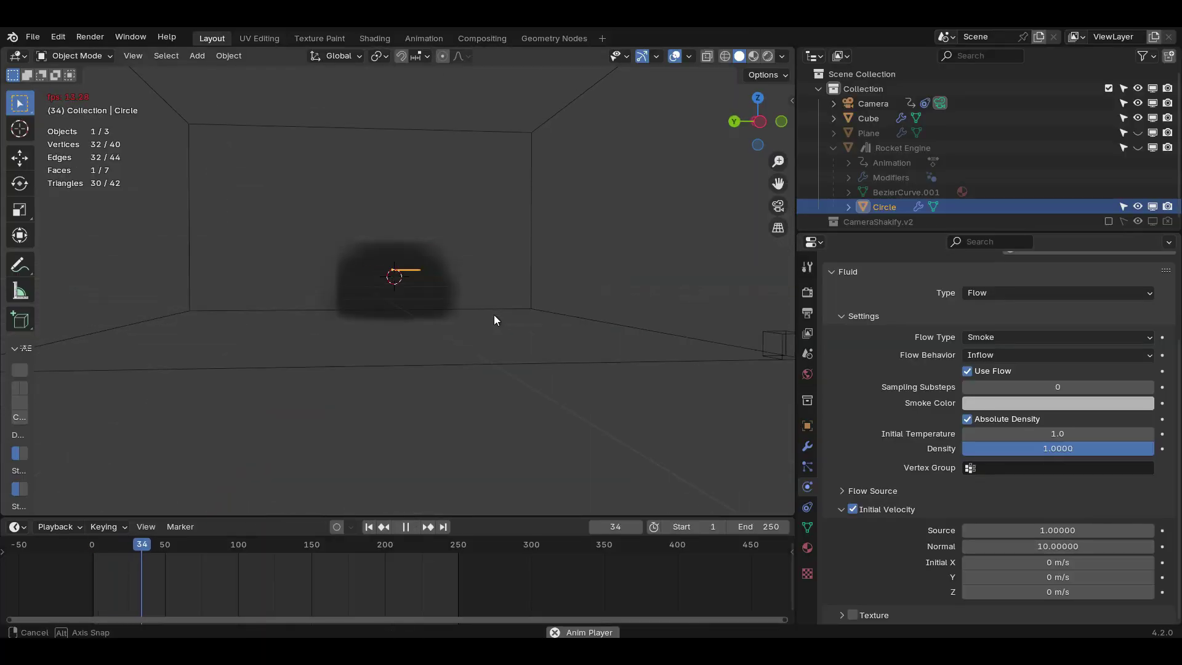
middle_click_drag(494, 315, 470, 342)
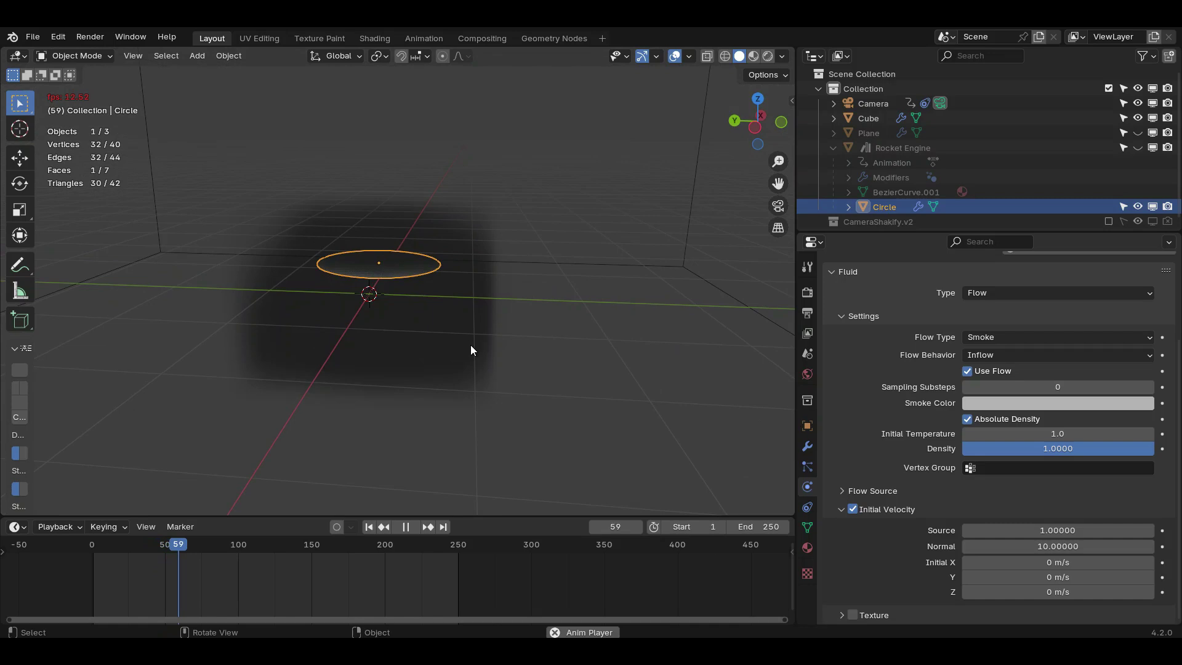
key("space")
middle_click_drag(534, 315, 487, 417)
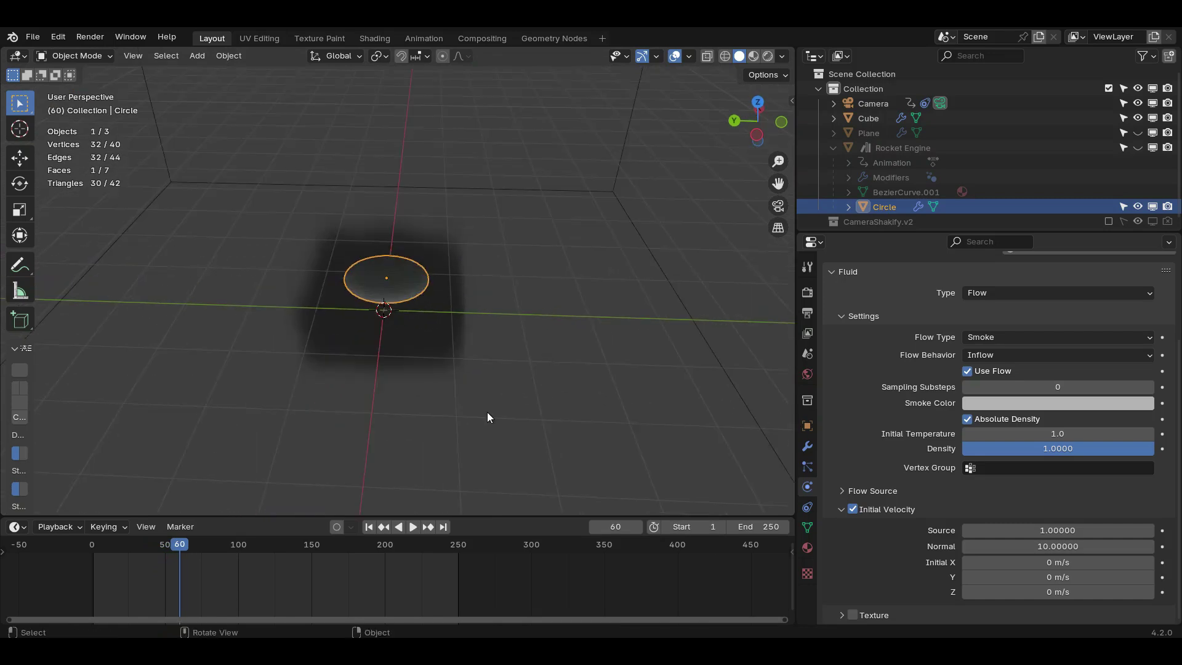
left_click(369, 533)
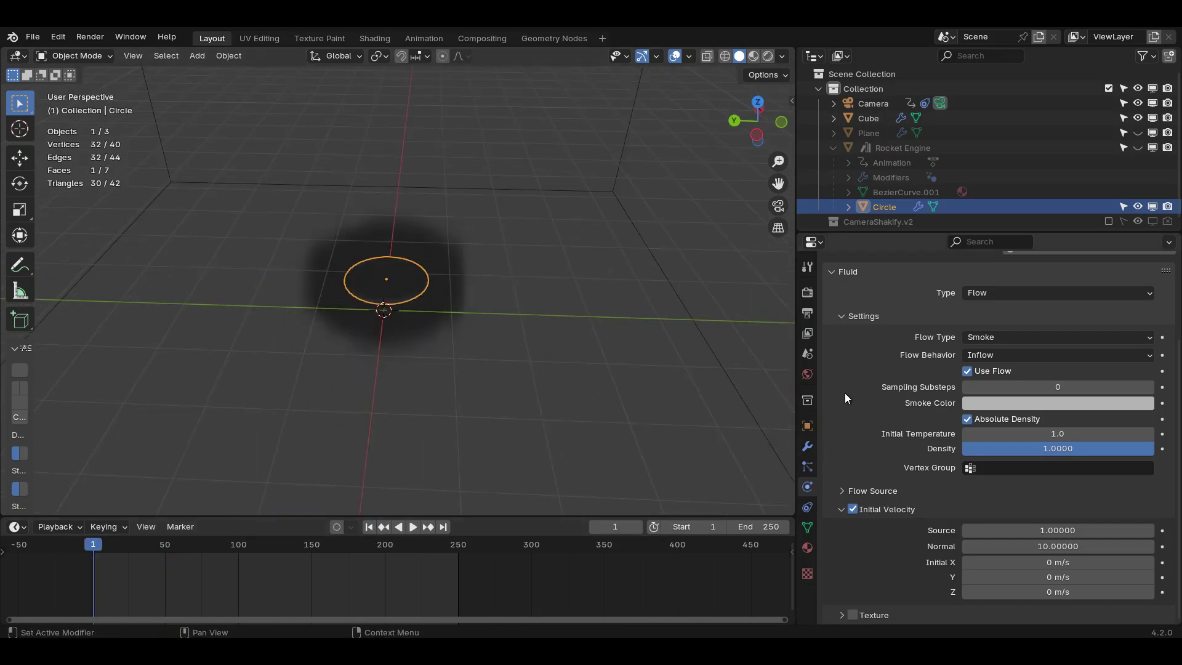
scroll(844, 393, "up", 2)
Step: Set the Cube domain's Resolution Divisions to 64 and unhide the Plane floor
left_click(875, 118)
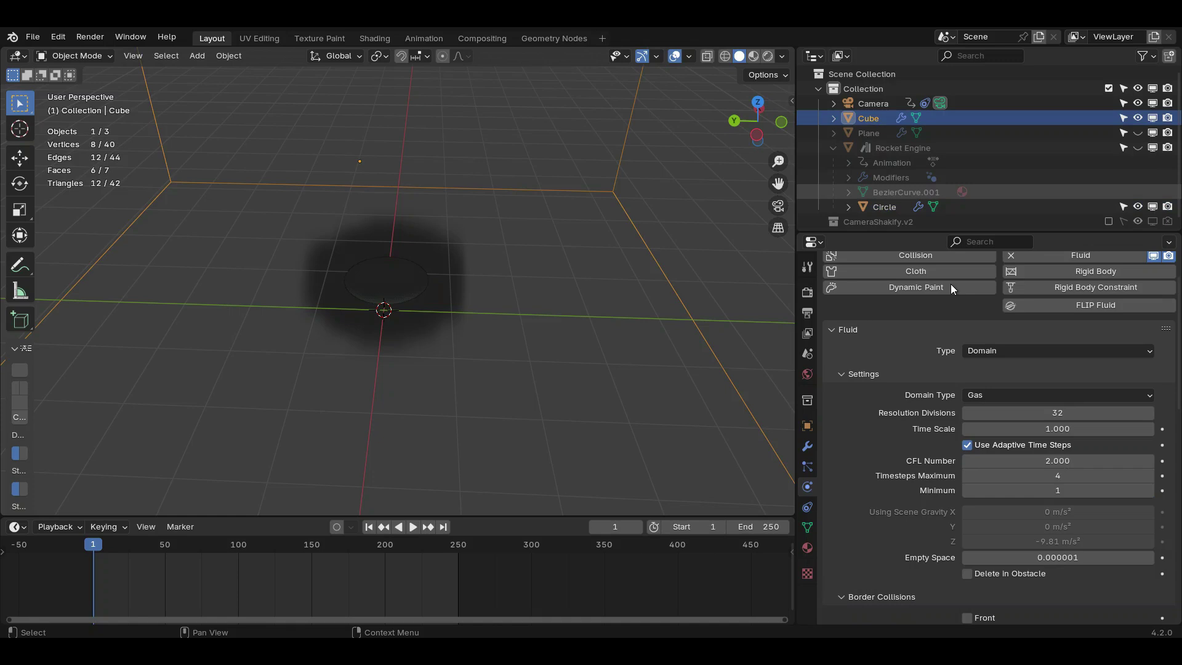
left_click(1049, 413)
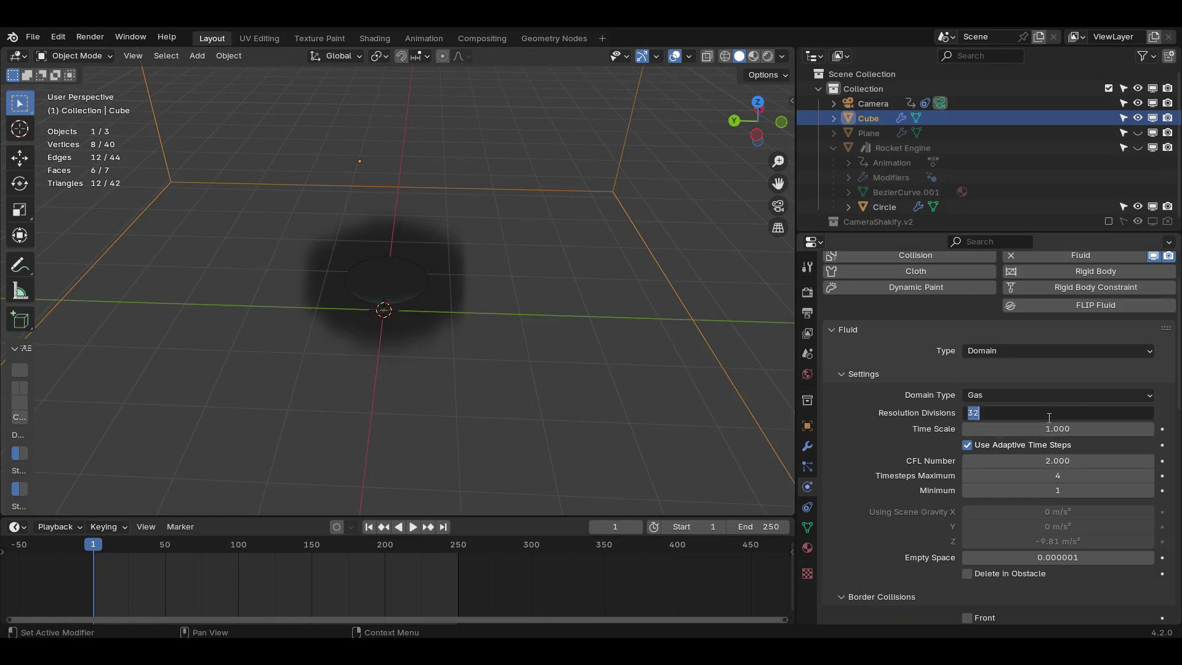
key("Return")
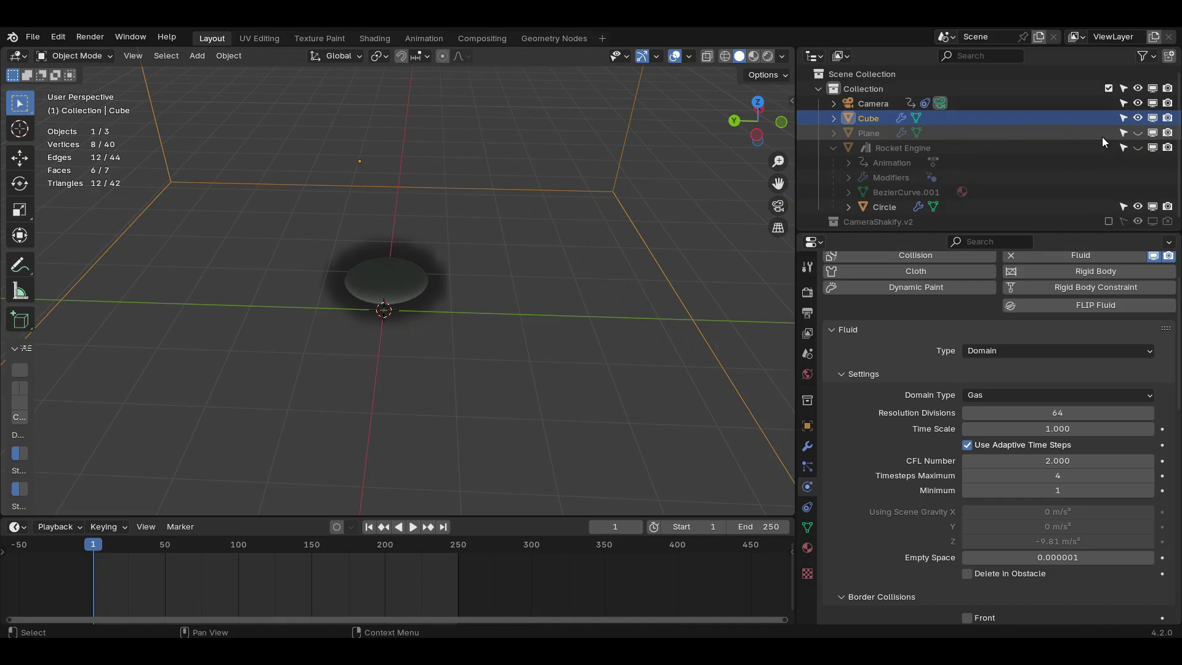
left_click(1143, 130)
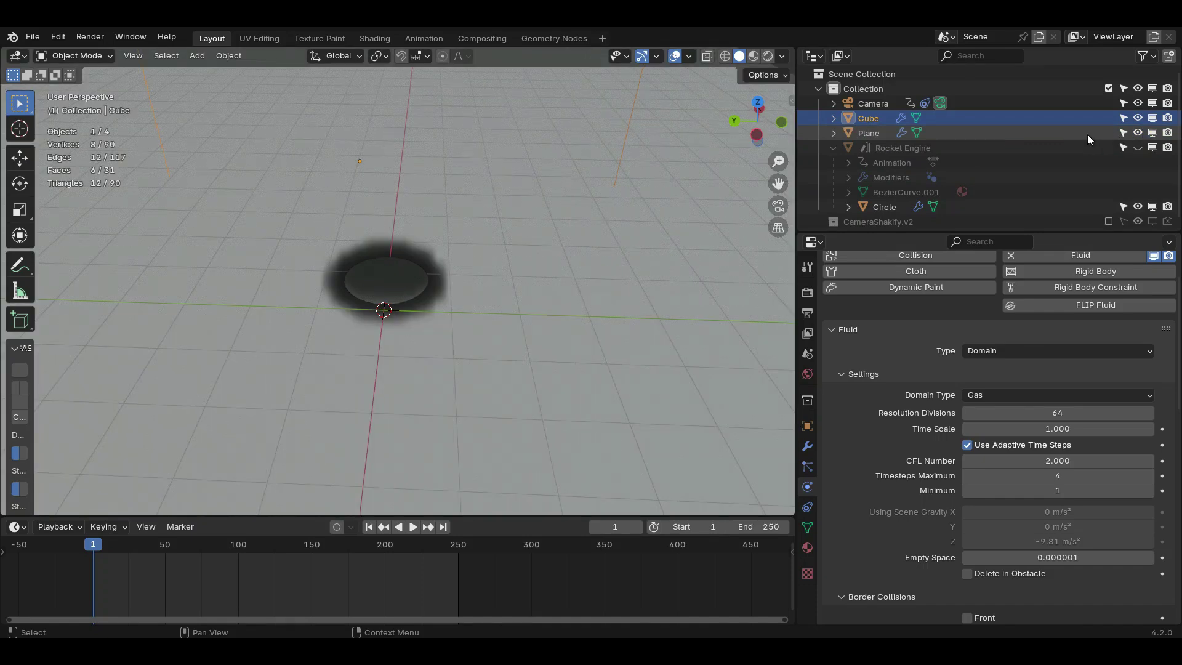
middle_click_drag(573, 360, 554, 323)
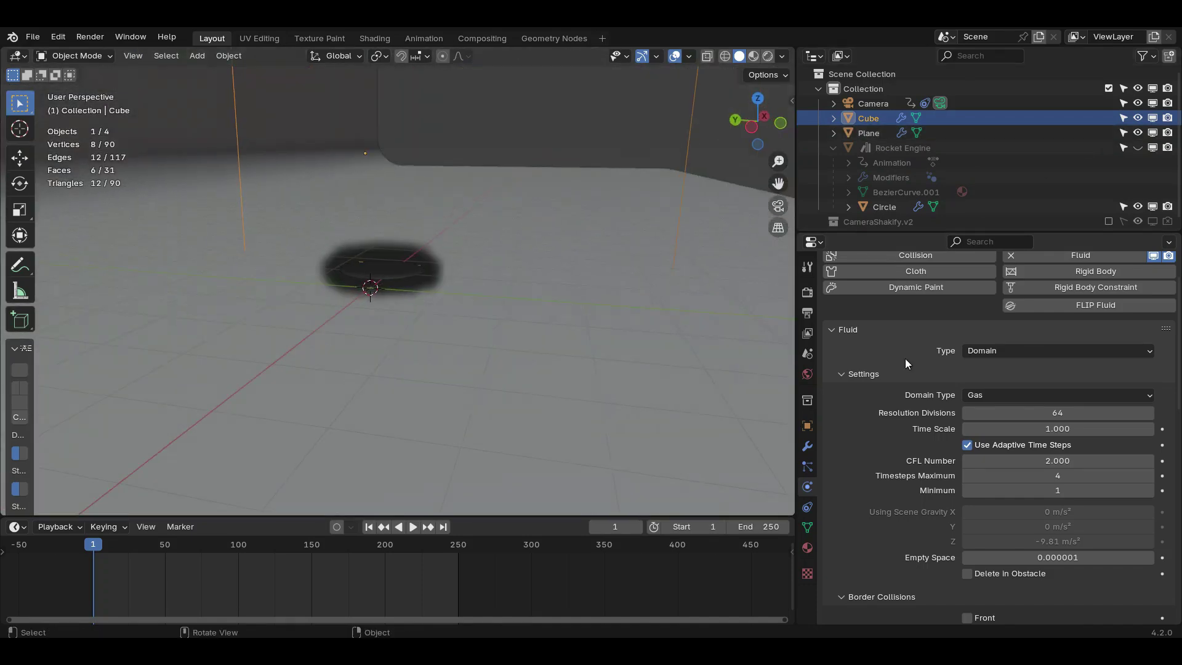
scroll(975, 352, "up", 2)
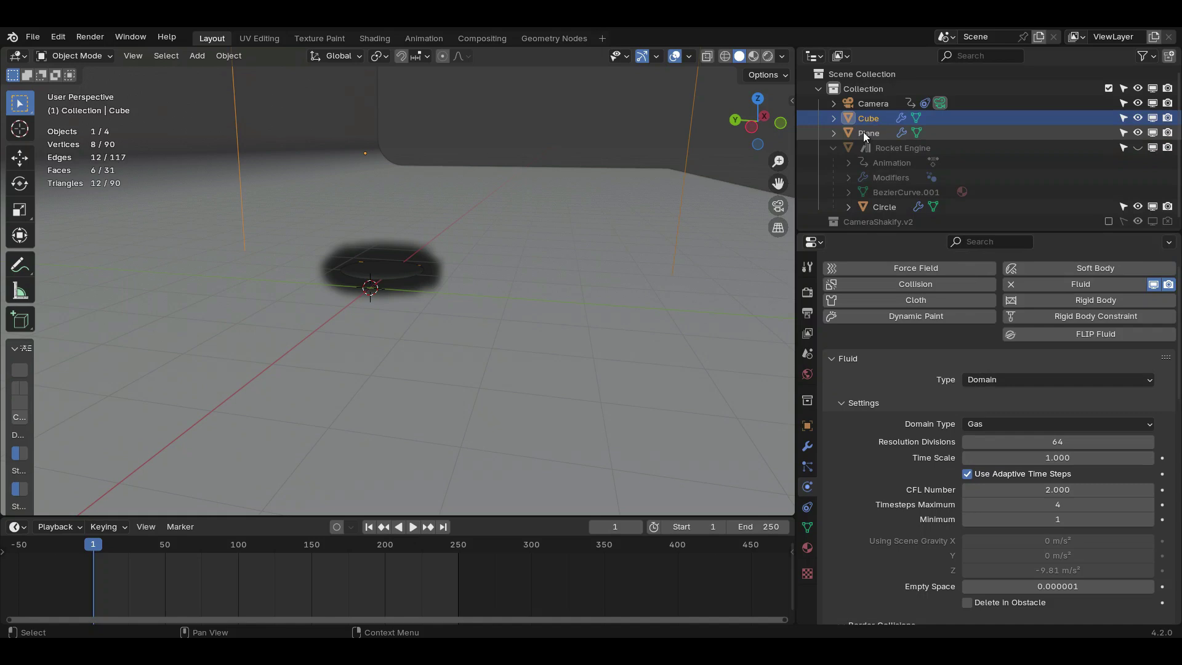
Step: Select the ground Plane and give it Fluid physics of type Effector
left_click(604, 309)
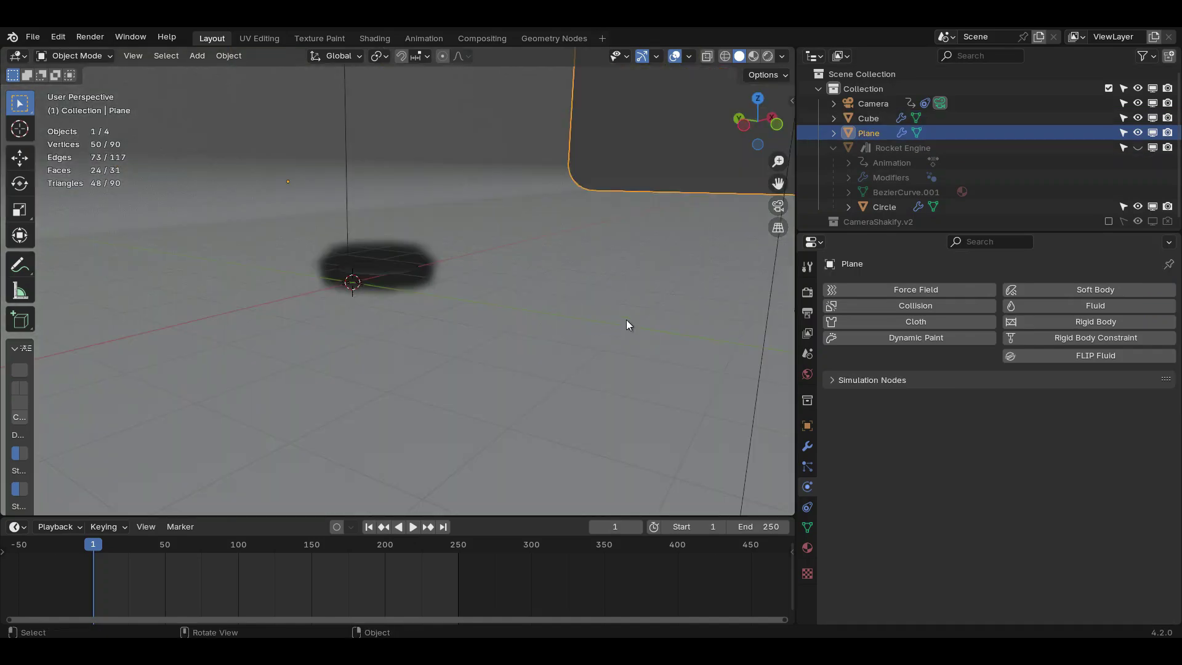
left_click(1111, 308)
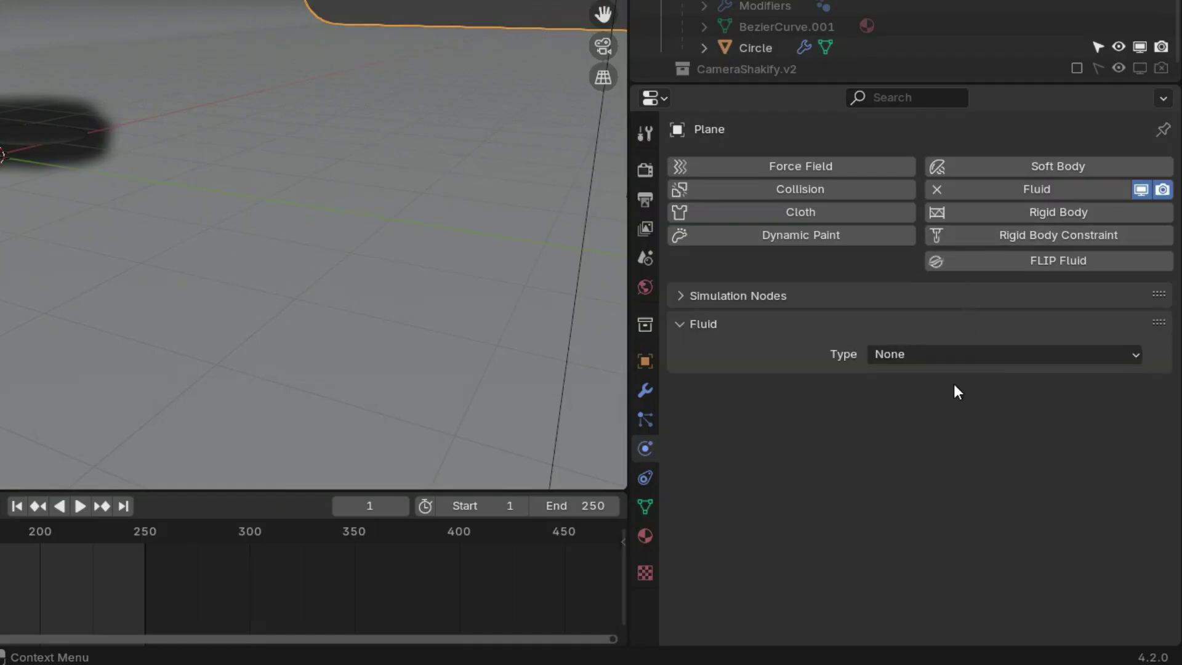
left_click(953, 356)
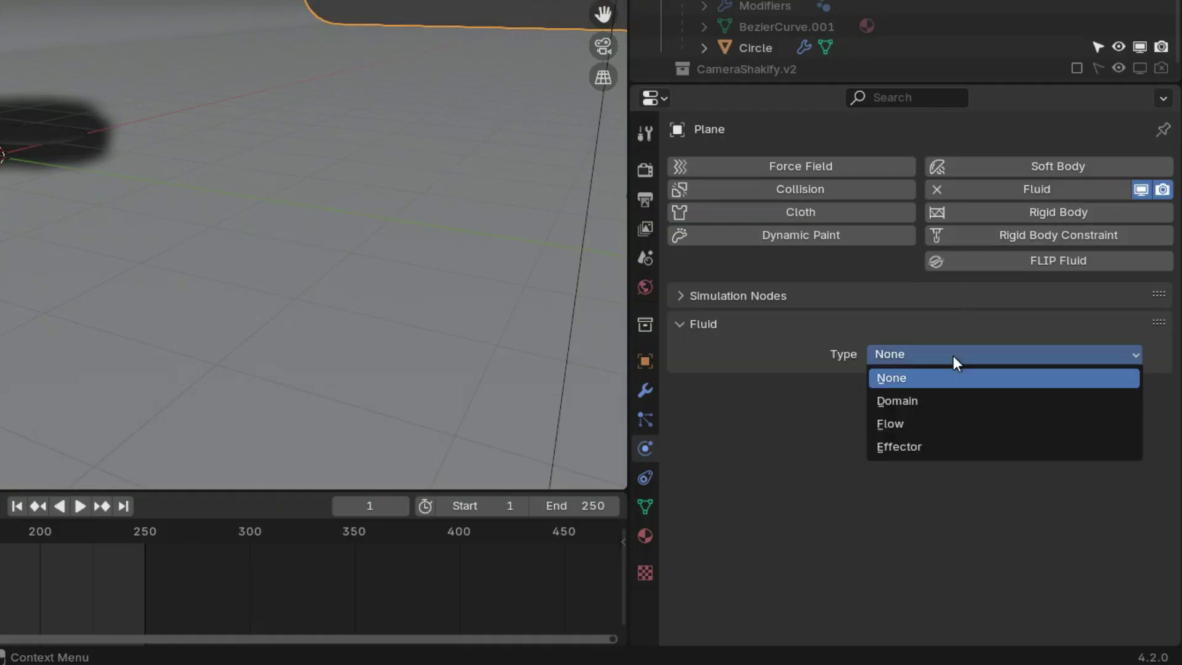
left_click(898, 444)
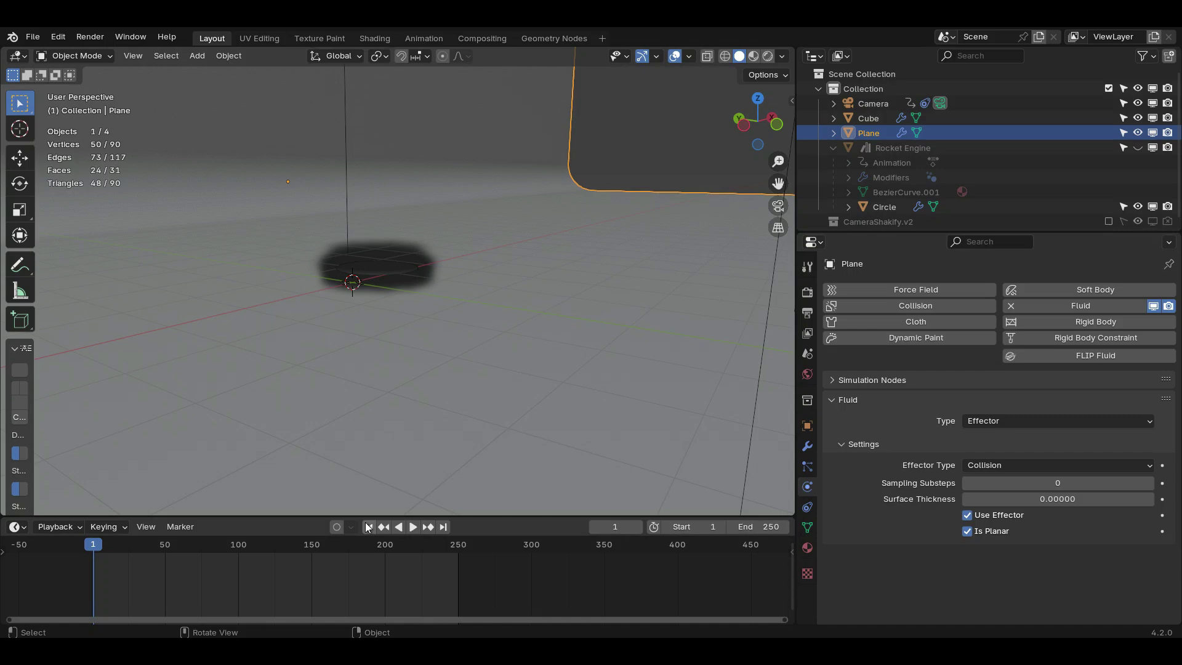
Step: Play the simulation to watch smoke spreading over the floor, then rewind to frame 1
key("space")
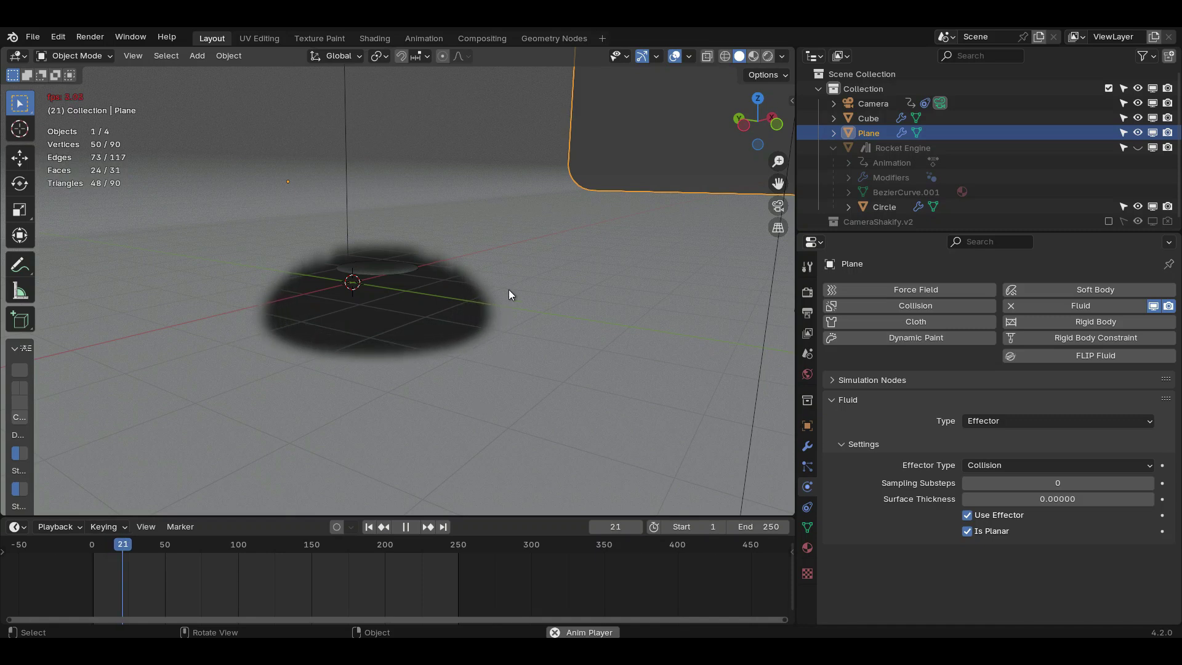
key("space")
middle_click_drag(508, 290, 520, 360)
key("space")
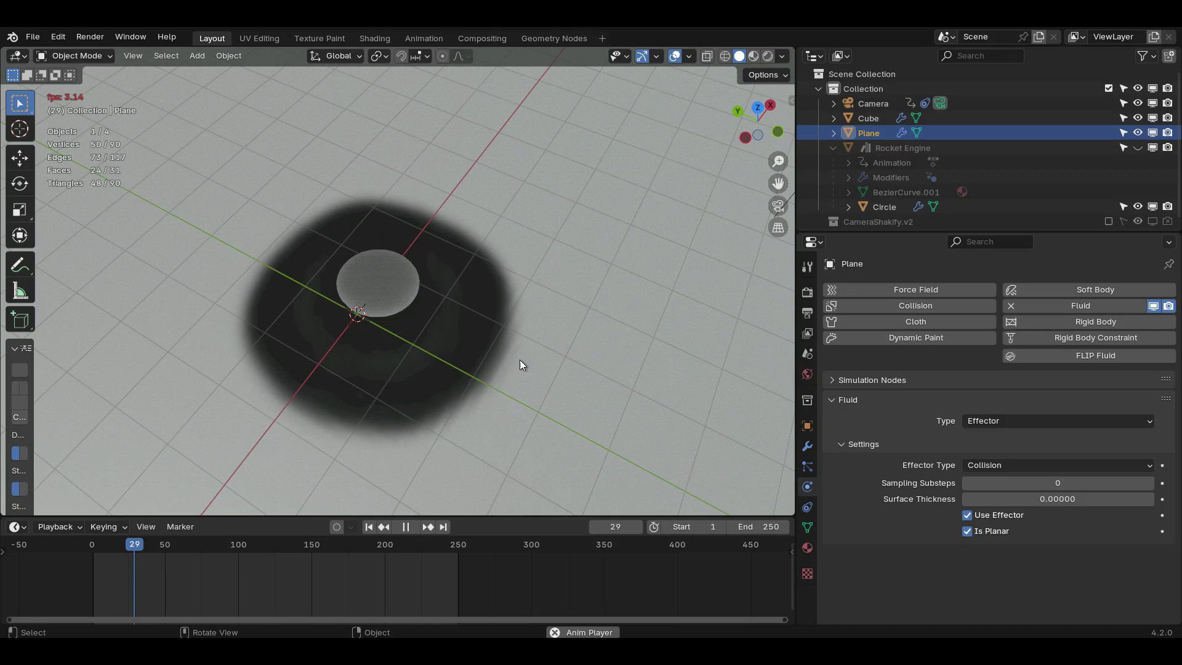
key("space")
middle_click_drag(465, 382, 537, 322)
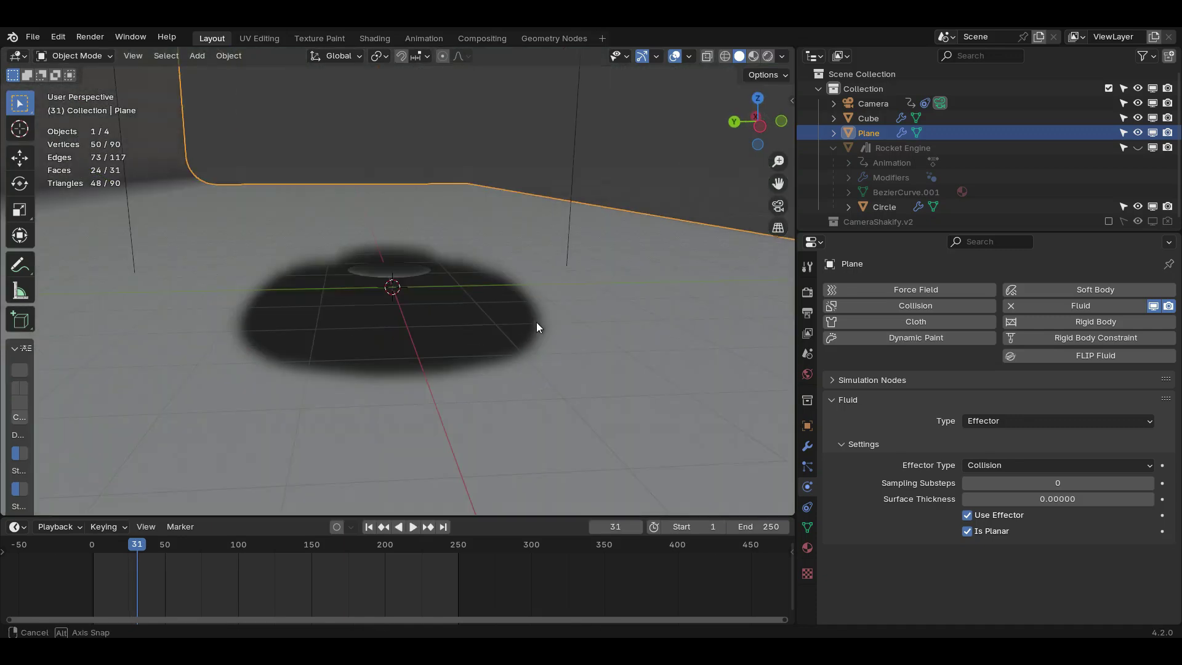
left_click(370, 526)
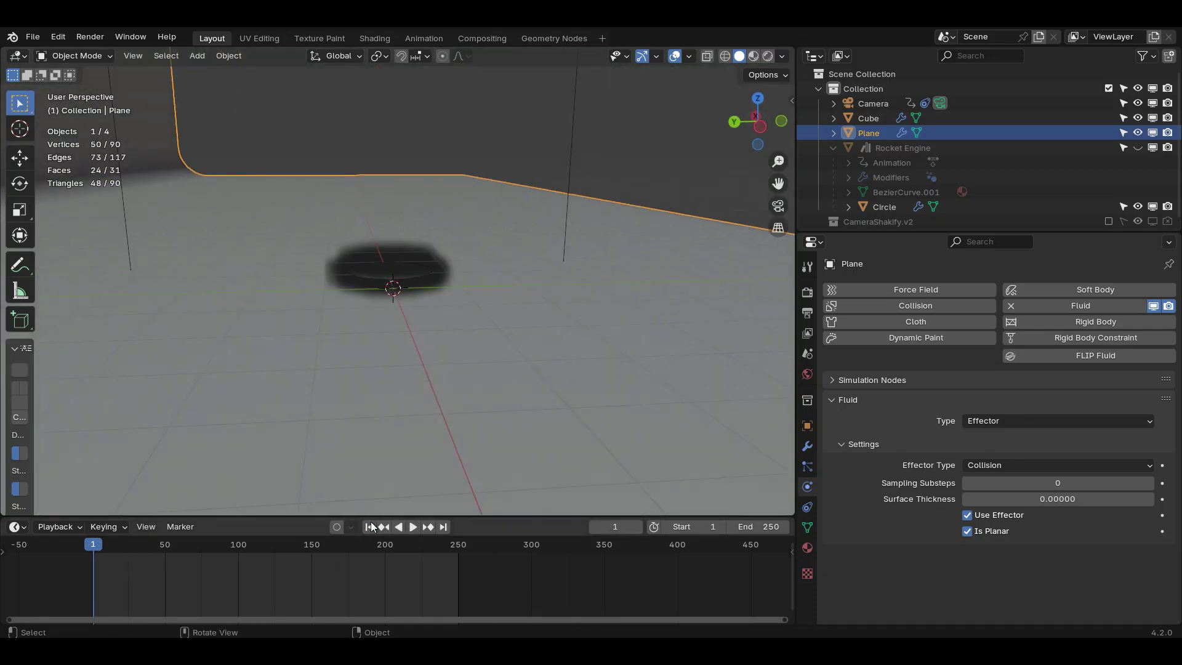
Step: Set the Cube domain's Vorticity to 0.05 and enable Dissolve with Time 25
left_click(860, 117)
scroll(877, 428, "down", 3)
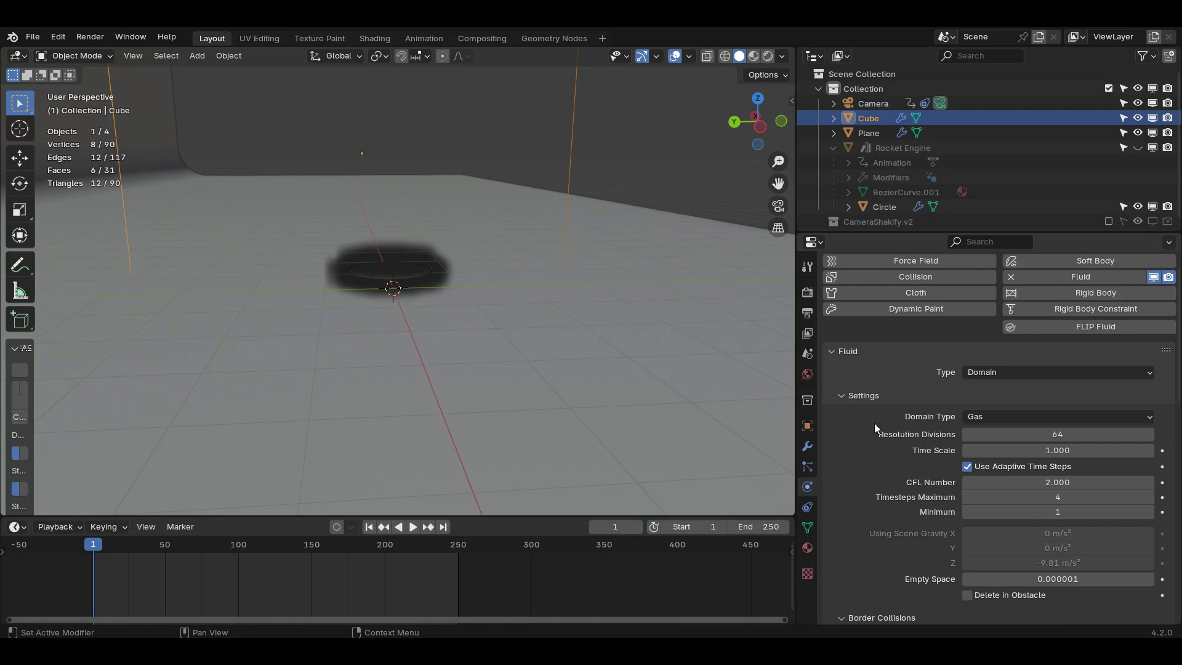
scroll(911, 434, "down", 4)
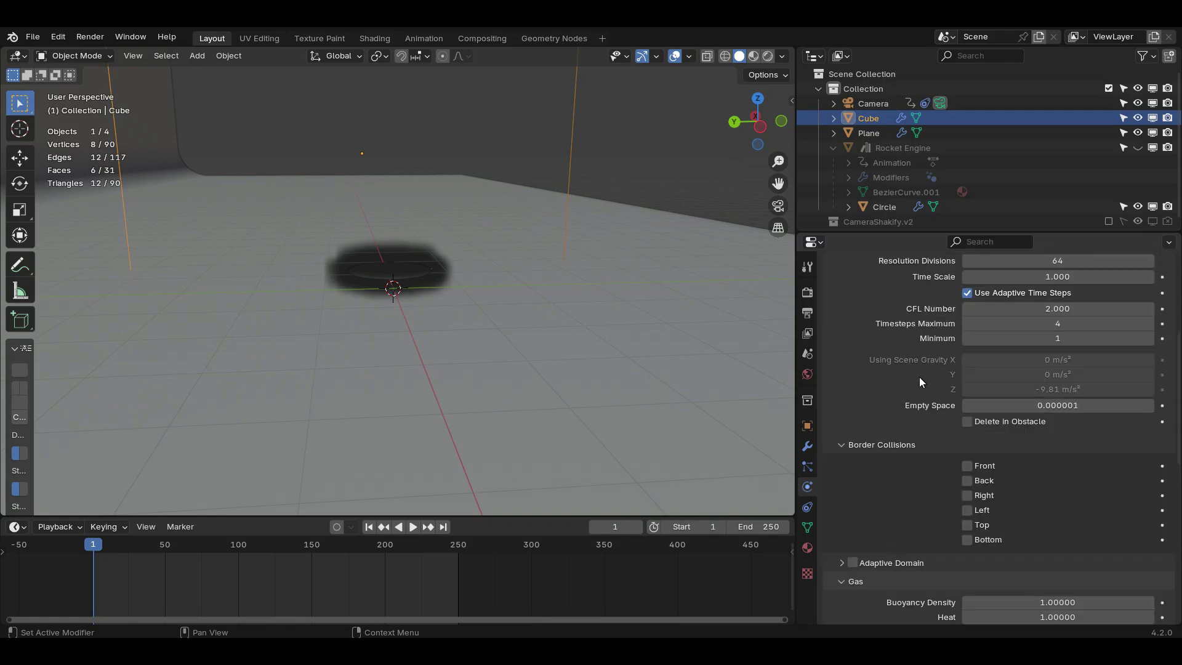
scroll(921, 382, "down", 7)
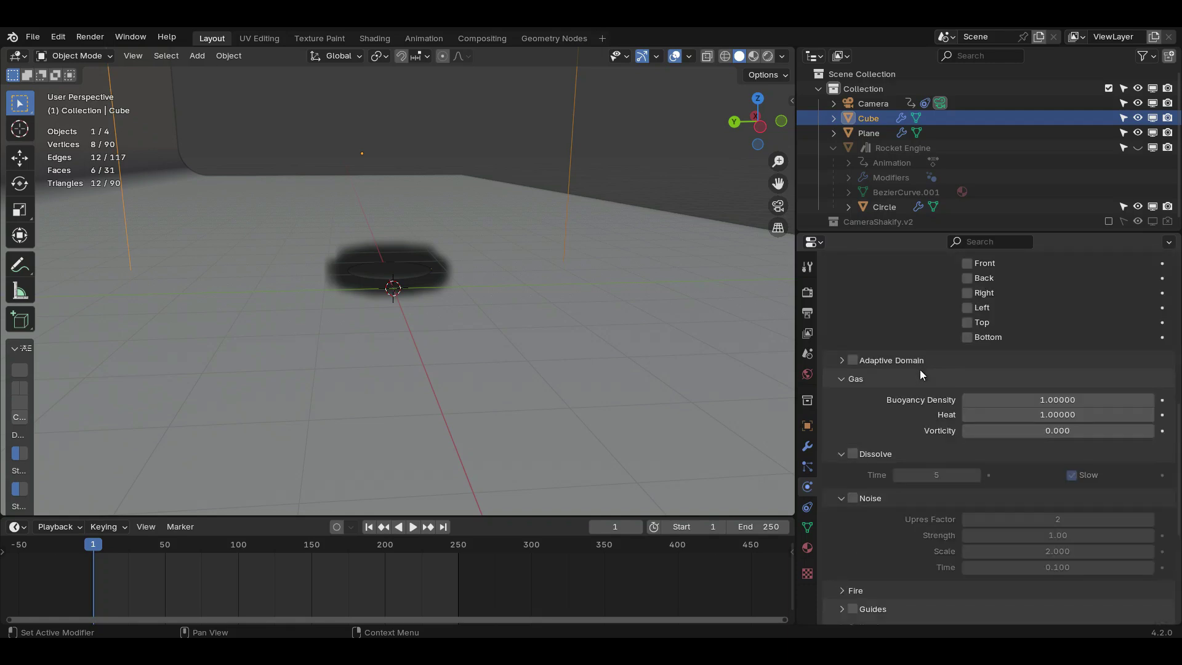
scroll(919, 370, "down", 3)
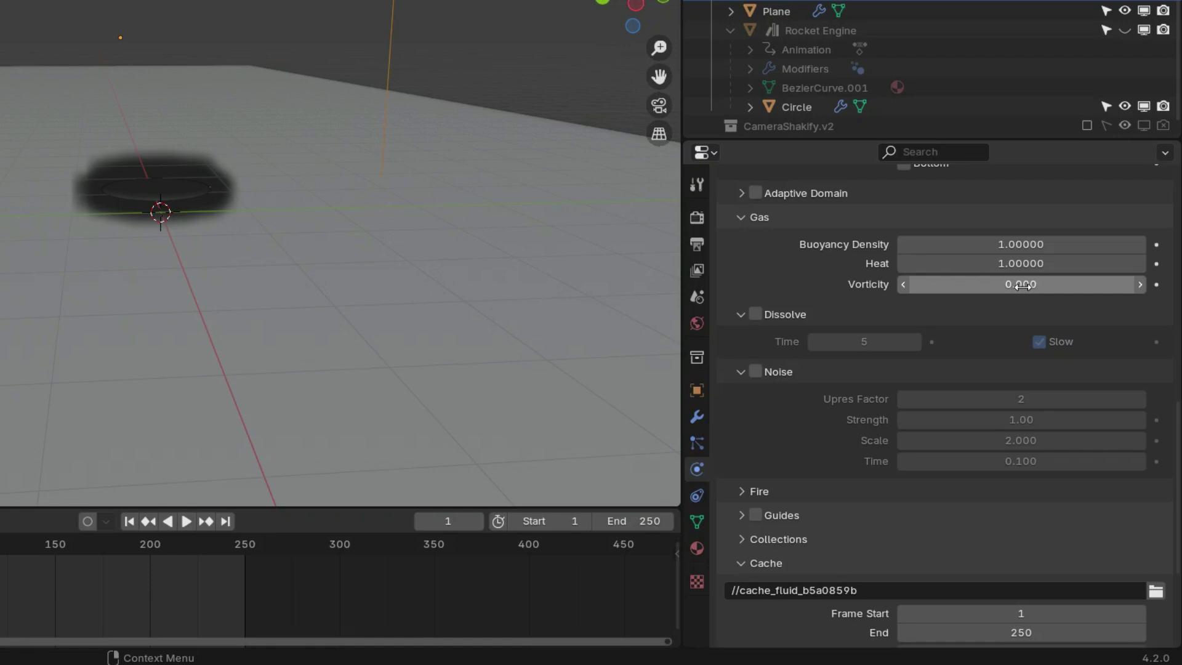
left_click_drag(1022, 286, 1022, 286)
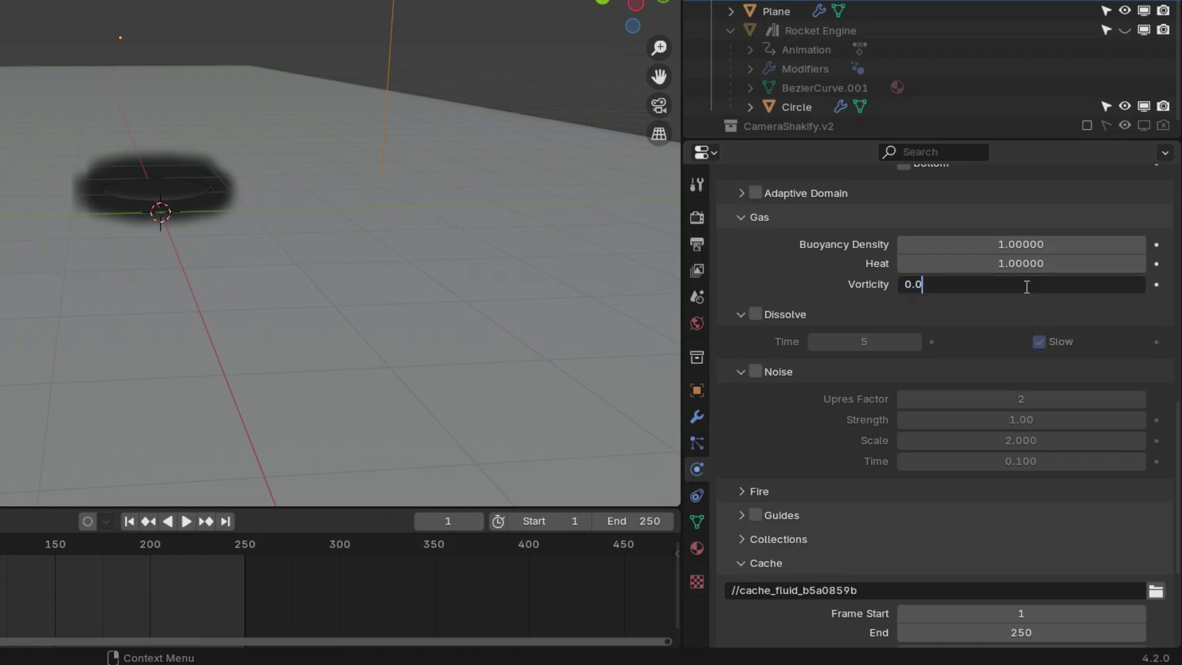
key("Return")
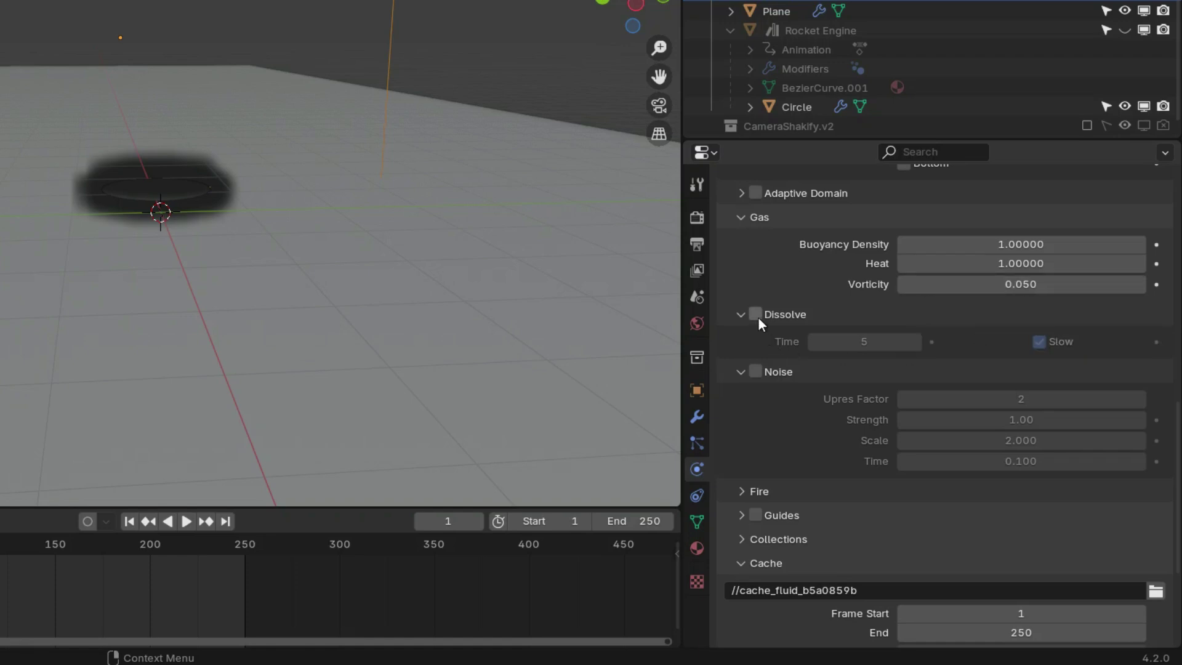
left_click(755, 315)
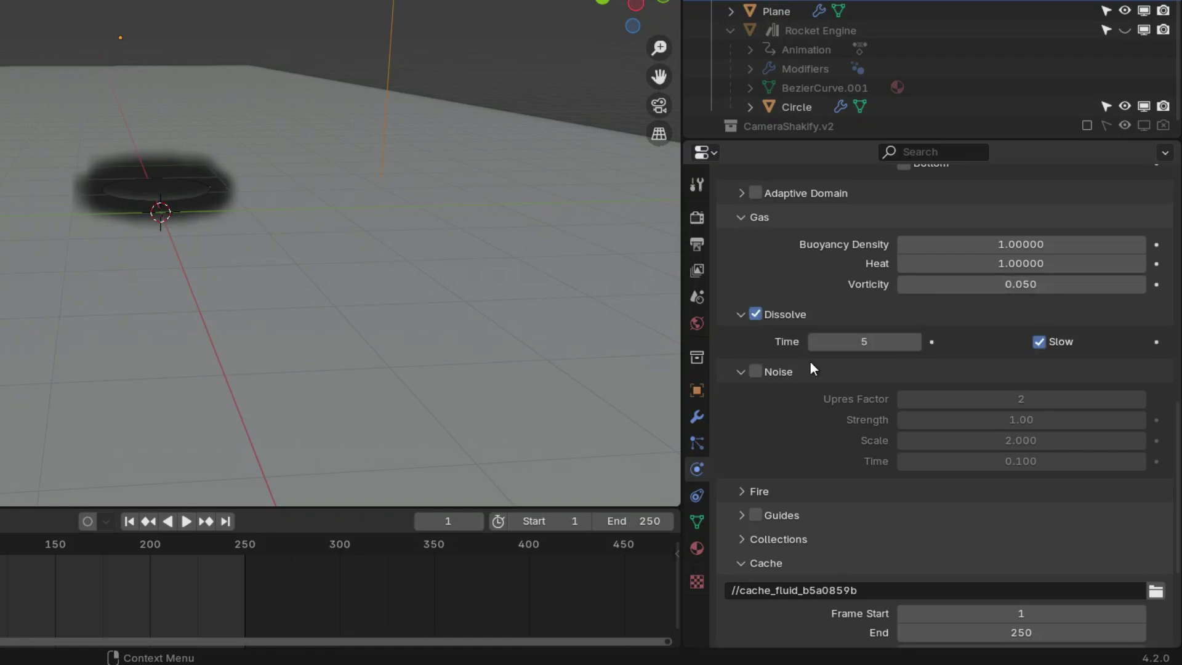
double_click(855, 345)
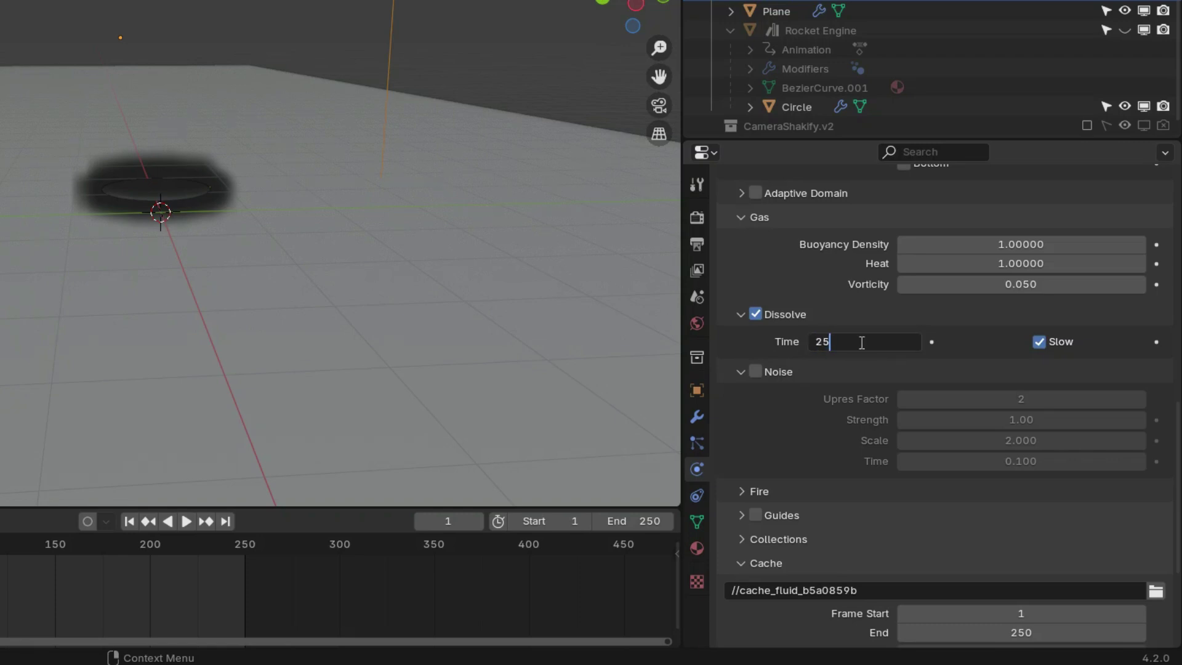
key("Return")
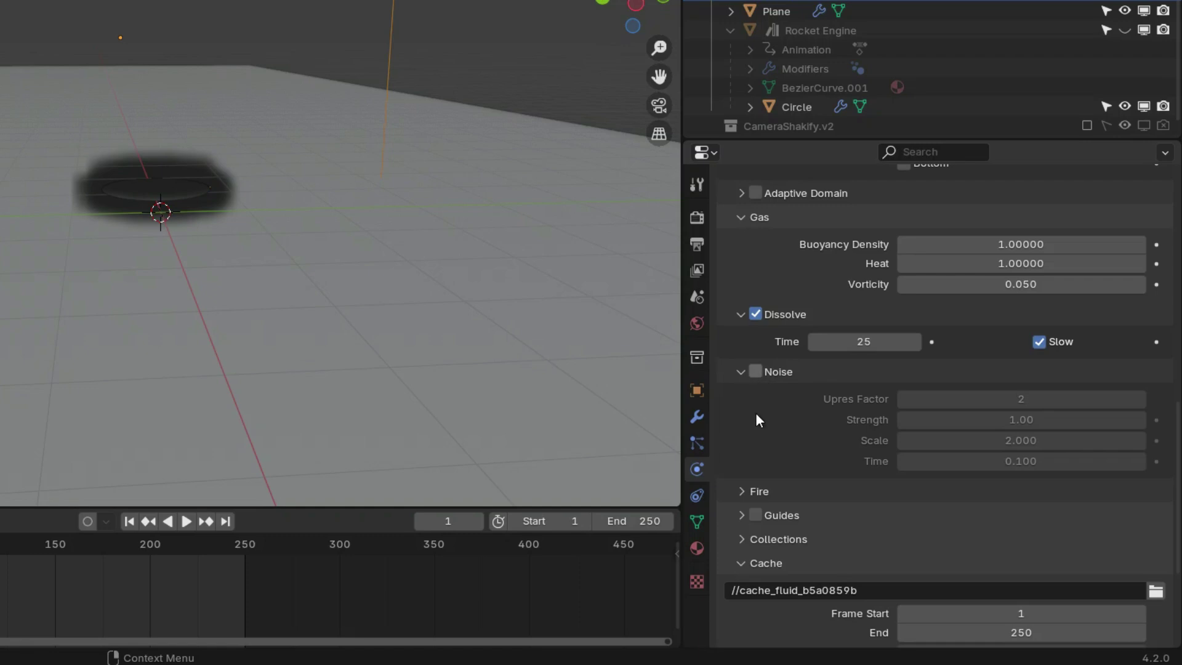
Step: Enable Noise with Strength 2.00 and Scale 1.000
left_click(755, 372)
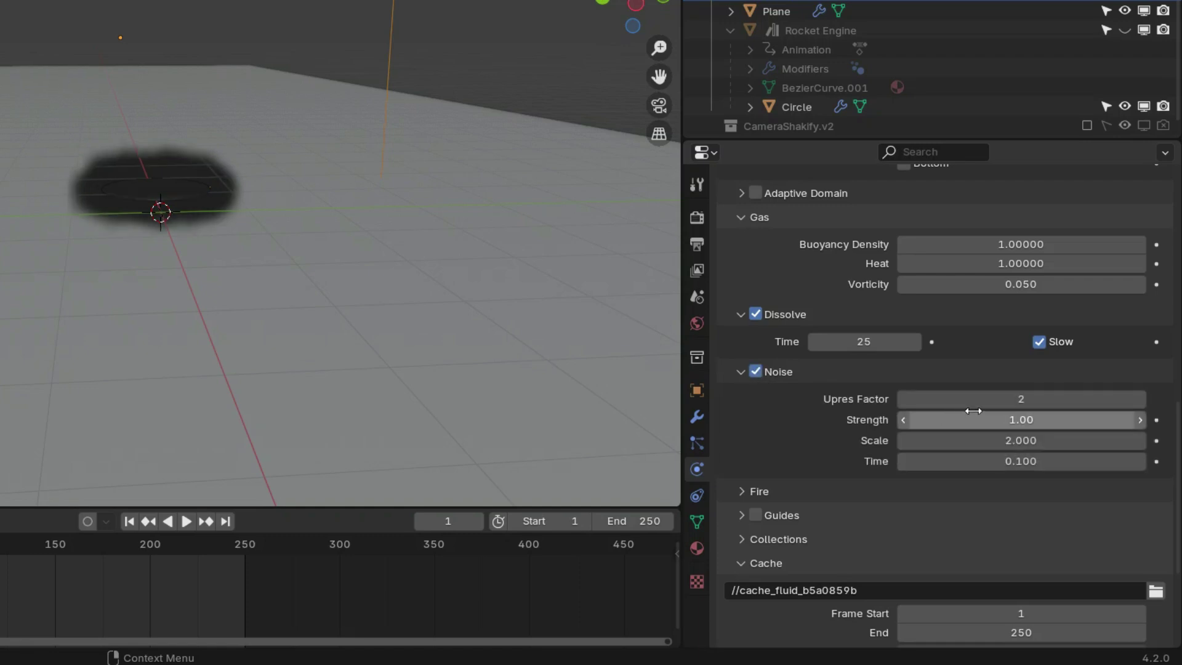
left_click(997, 420)
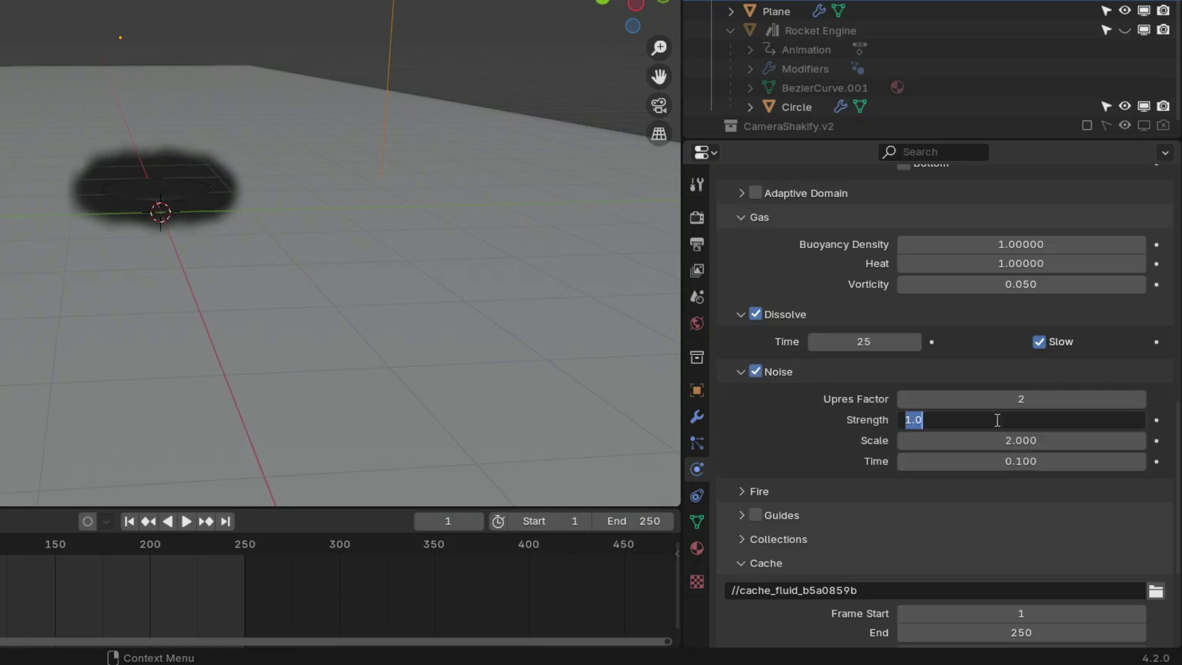
type("2")
key("Return")
left_click(987, 433)
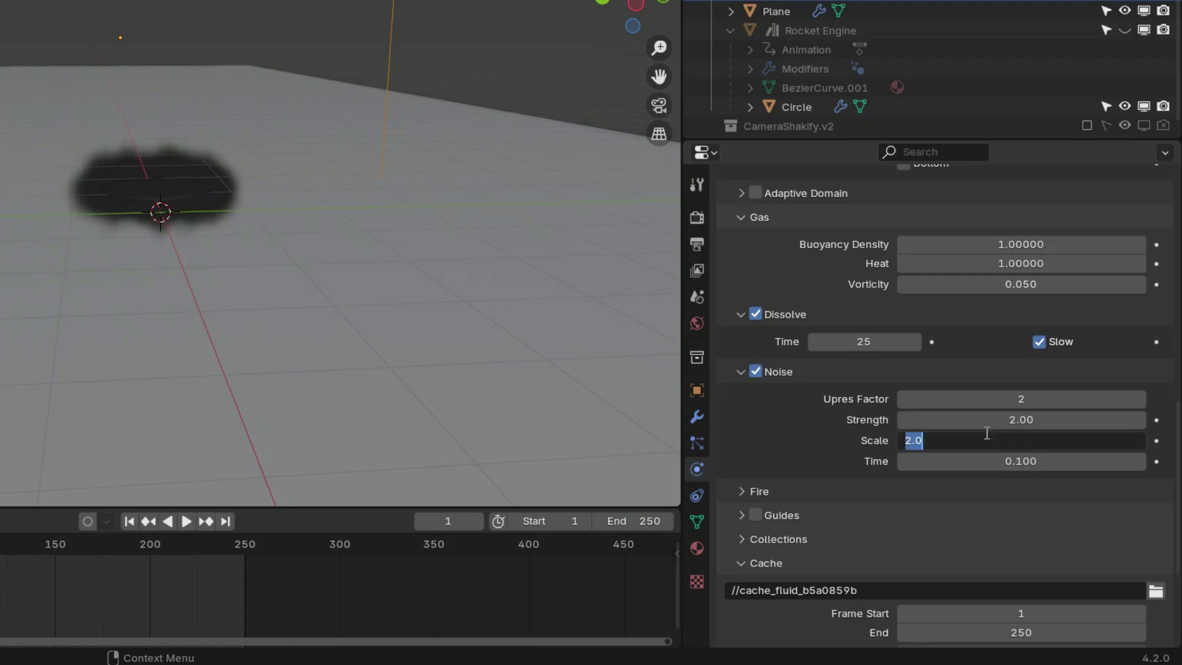
key("Return")
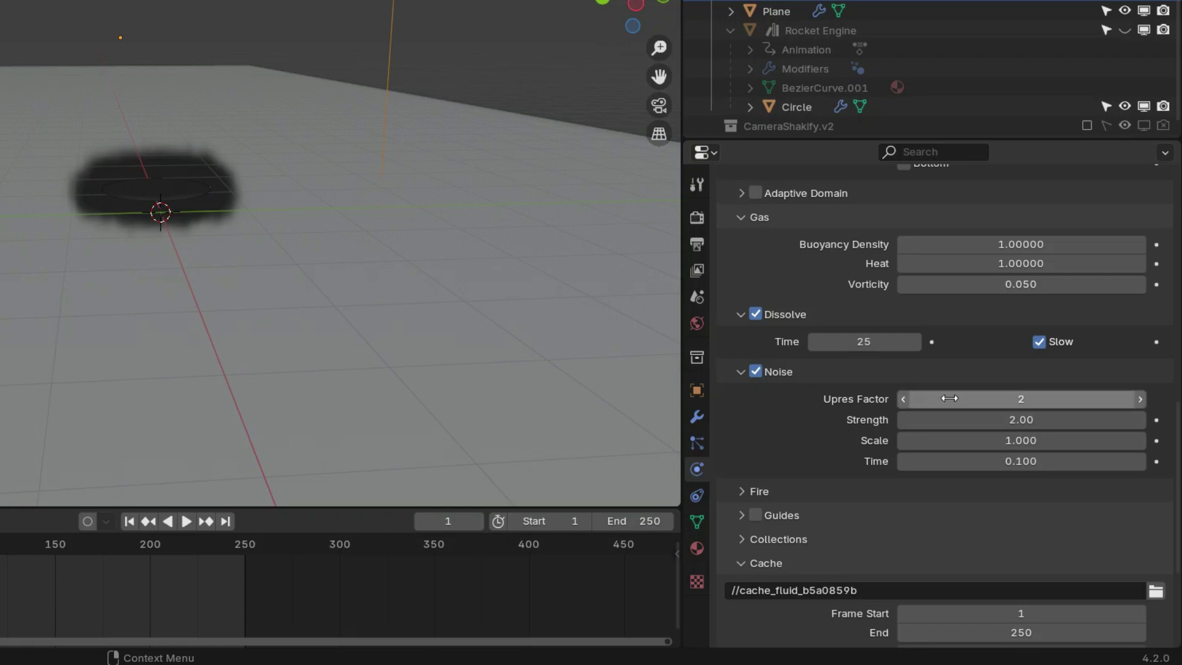
Step: Enter 100 in the Cube domain's Resolution Divisions field
scroll(991, 345, "up", 8)
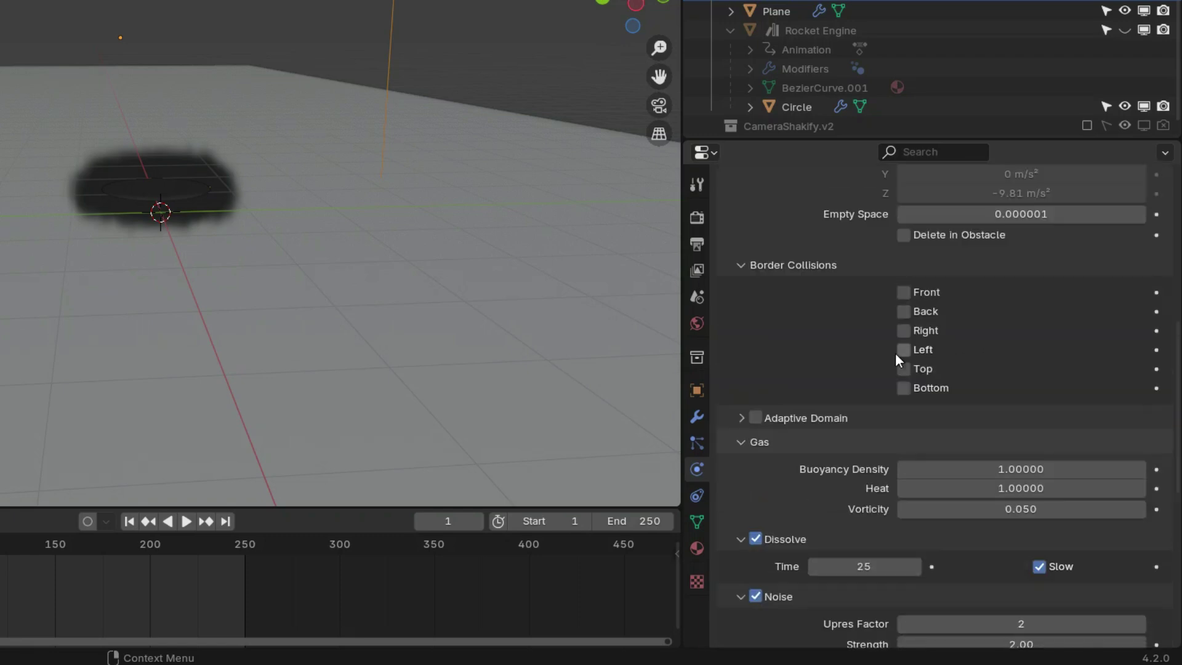
scroll(839, 399, "up", 4)
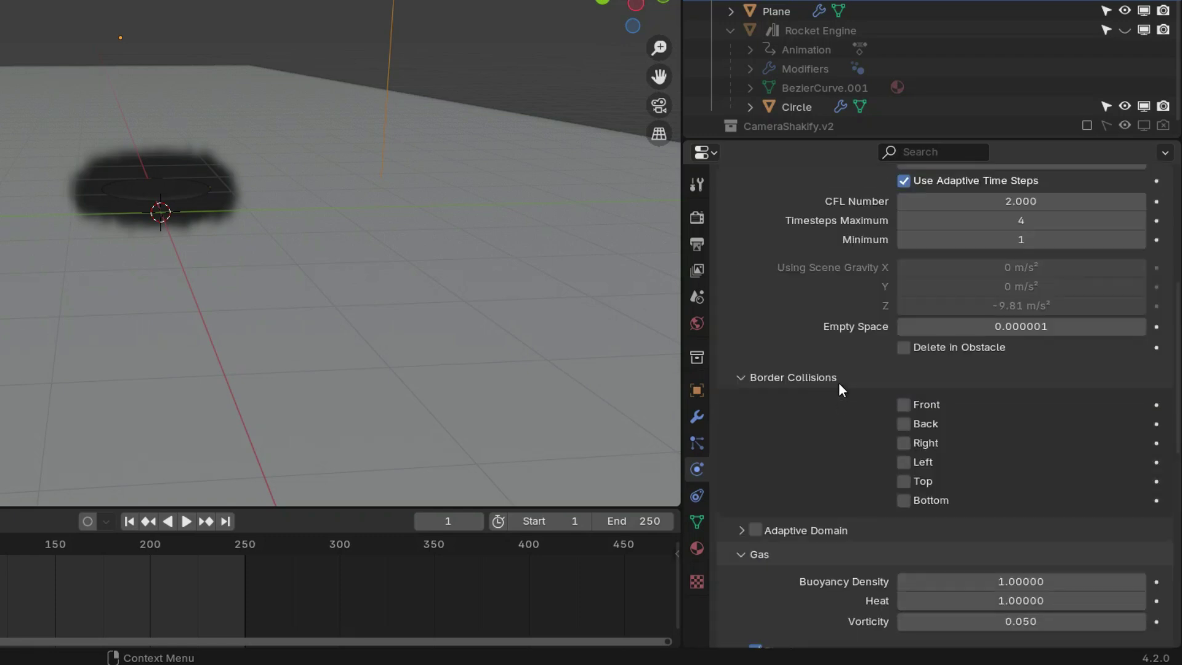
scroll(844, 339, "up", 8)
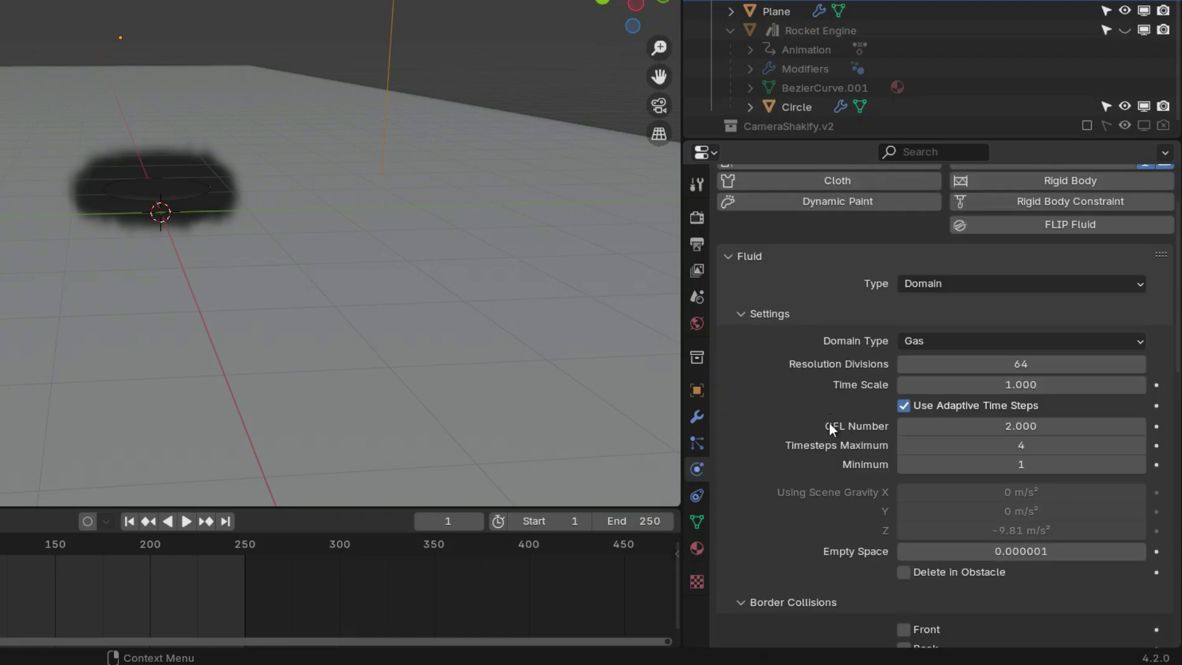
scroll(830, 426, "up", 2)
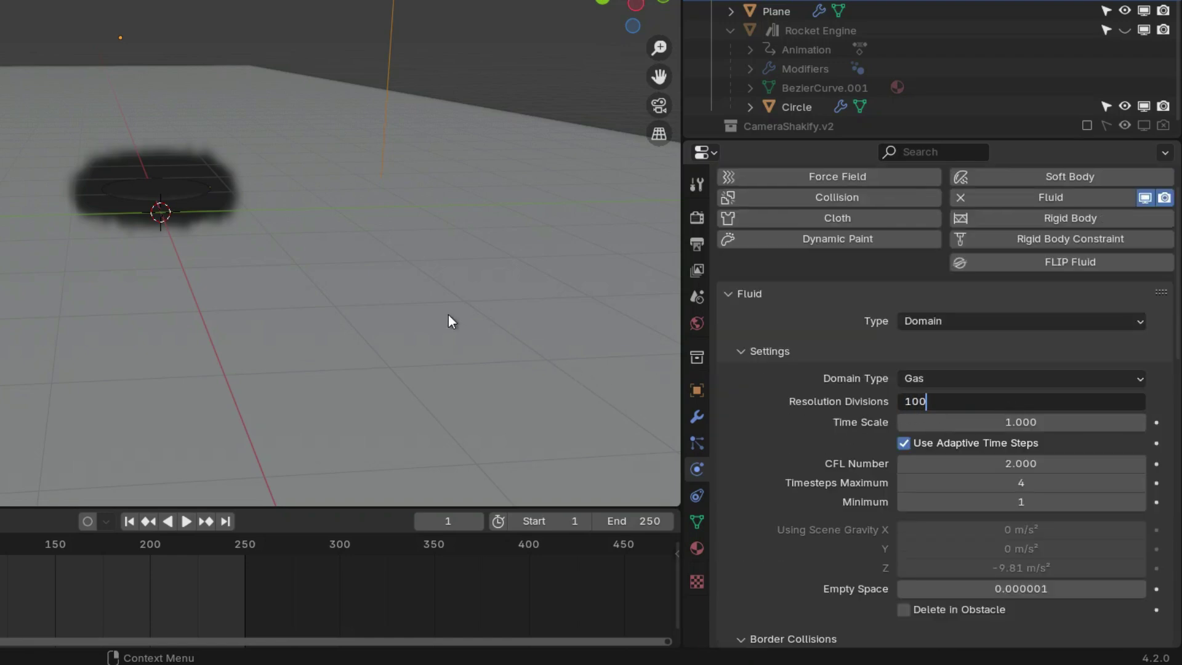
key("Return")
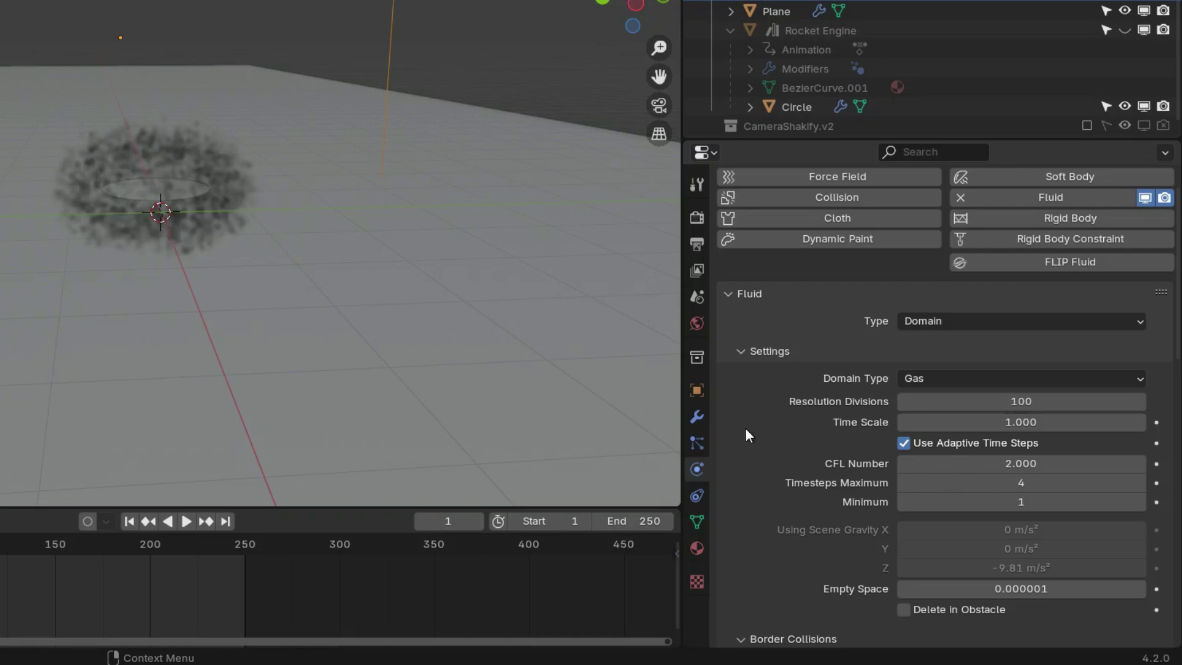
scroll(808, 329, "down", 8)
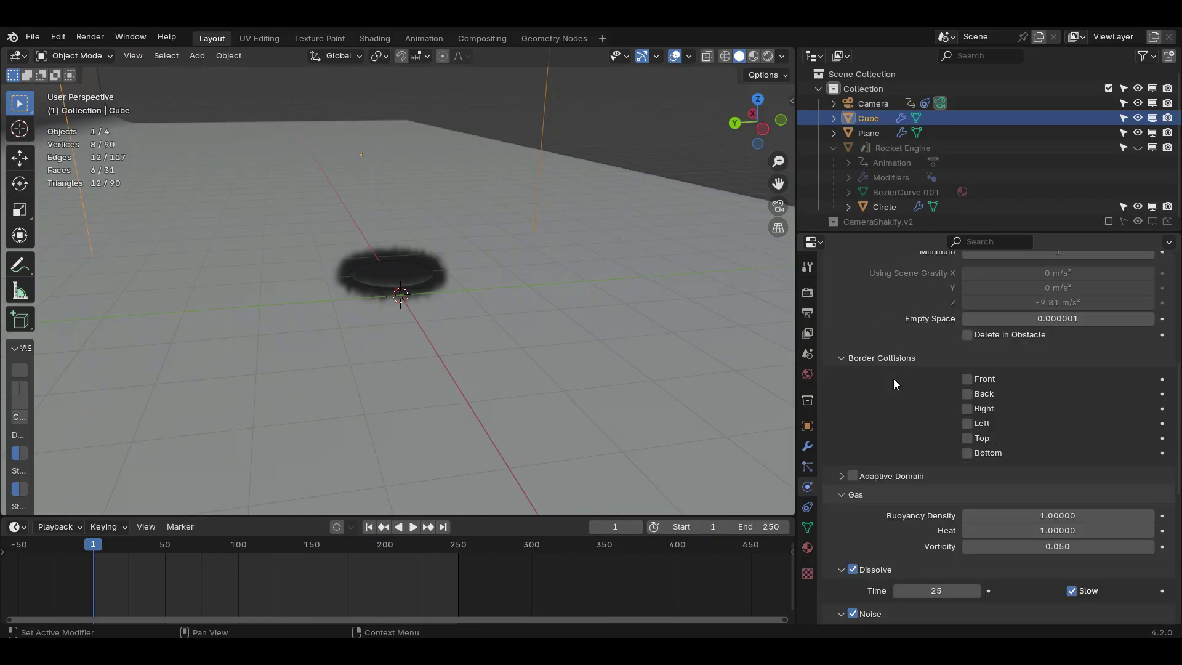
Step: Enable Adaptive Domain and play the smoke simulation, pausing at frame 69
scroll(895, 388, "down", 1)
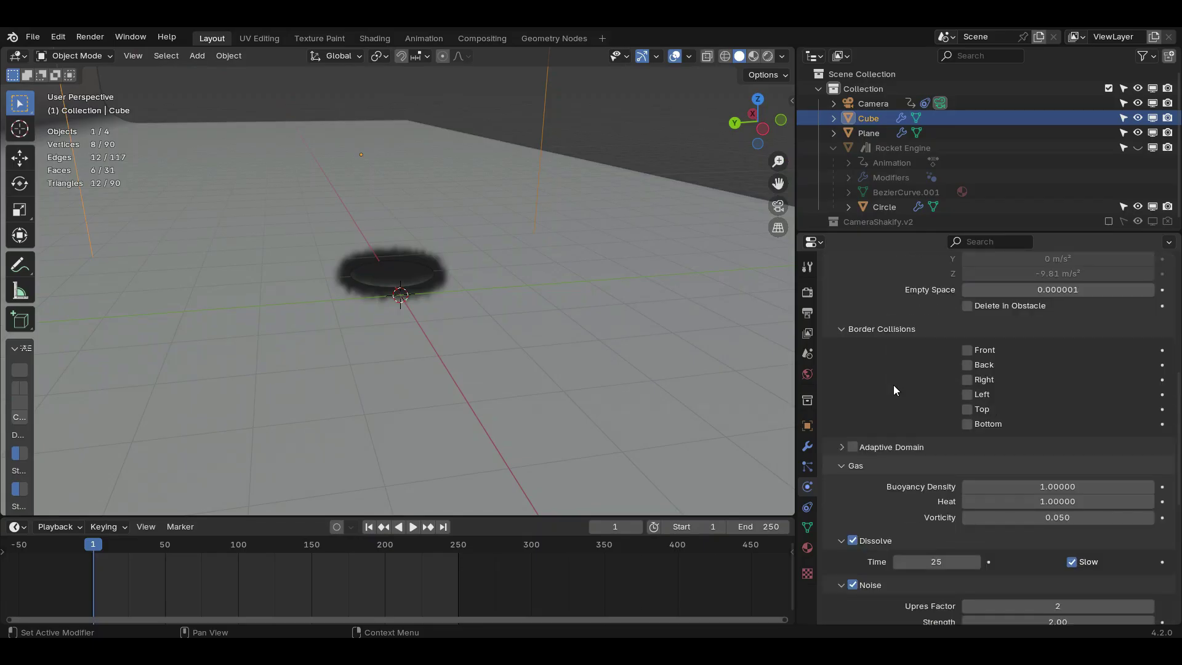
left_click(853, 447)
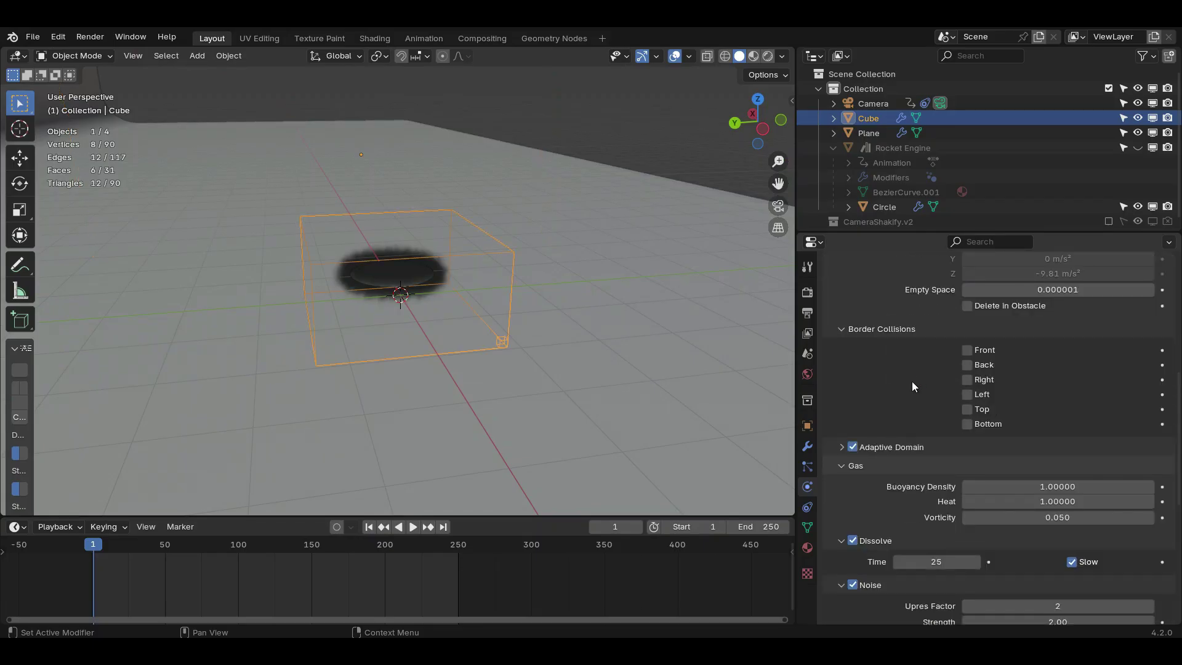
left_click(413, 527)
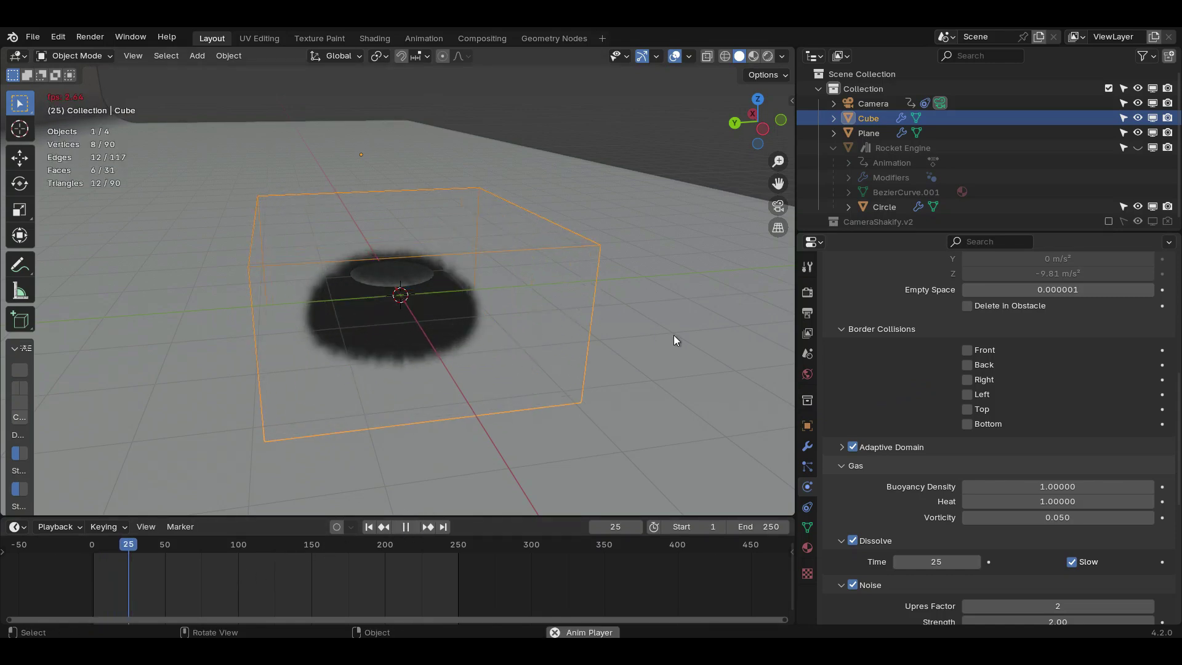
middle_click_drag(656, 294, 657, 328)
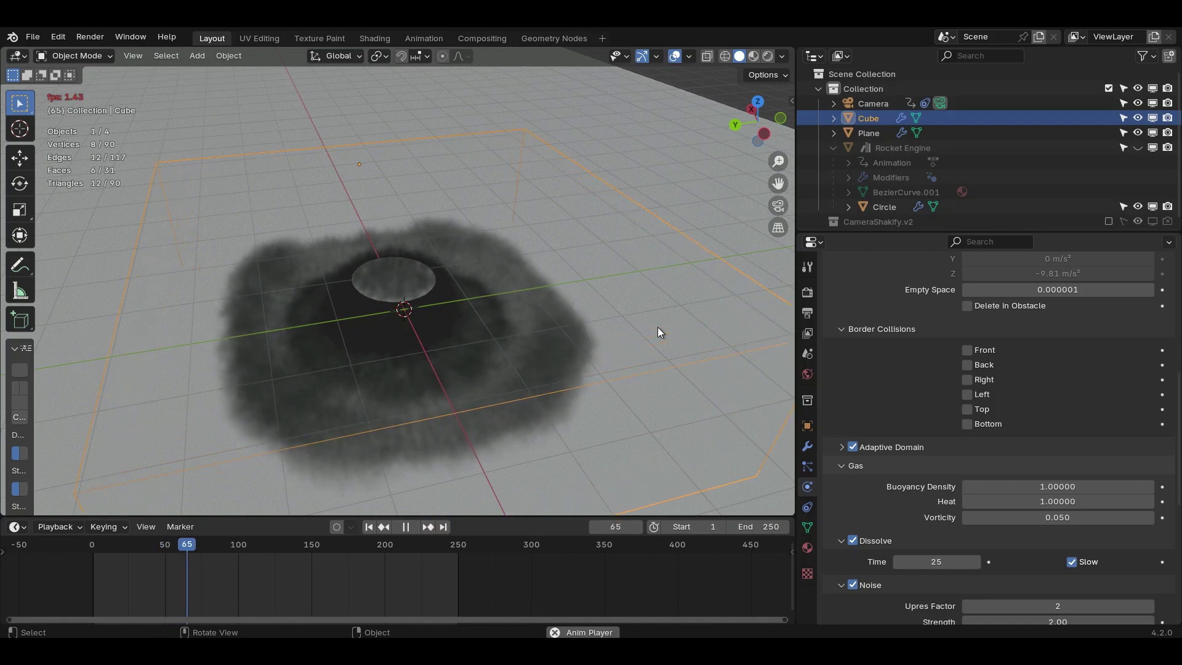
left_click(405, 527)
middle_click_drag(548, 409, 375, 489)
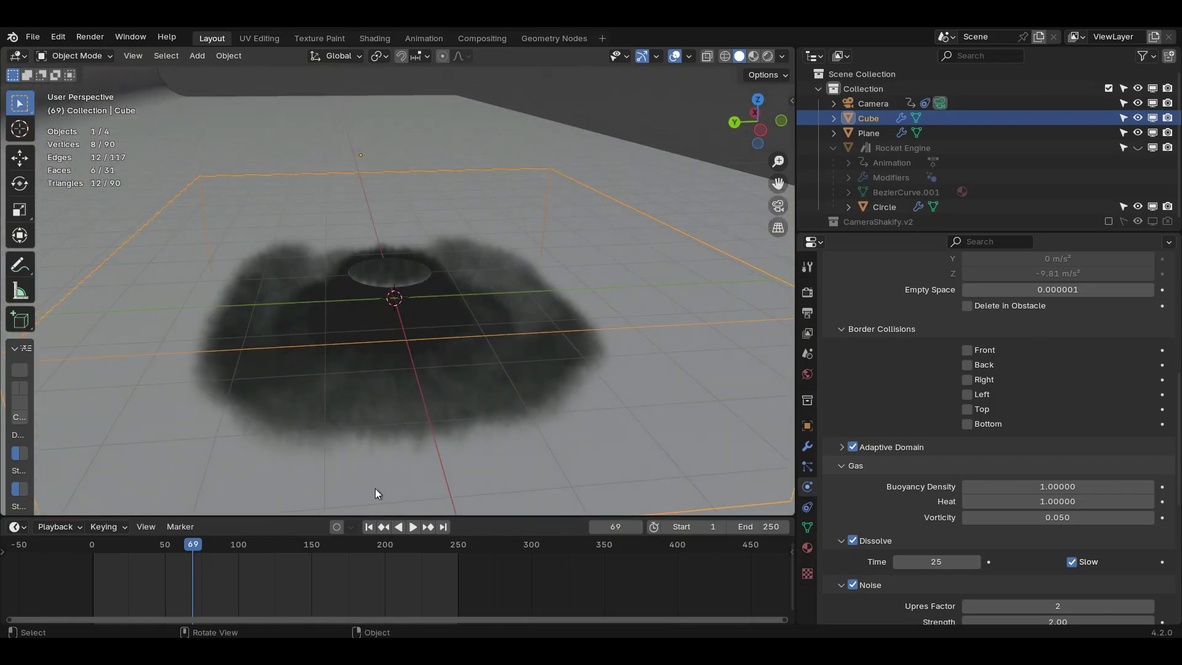
Step: Return to the first frame and add a Turbulence force field to the scene
left_click(368, 527)
middle_click_drag(531, 475, 543, 315)
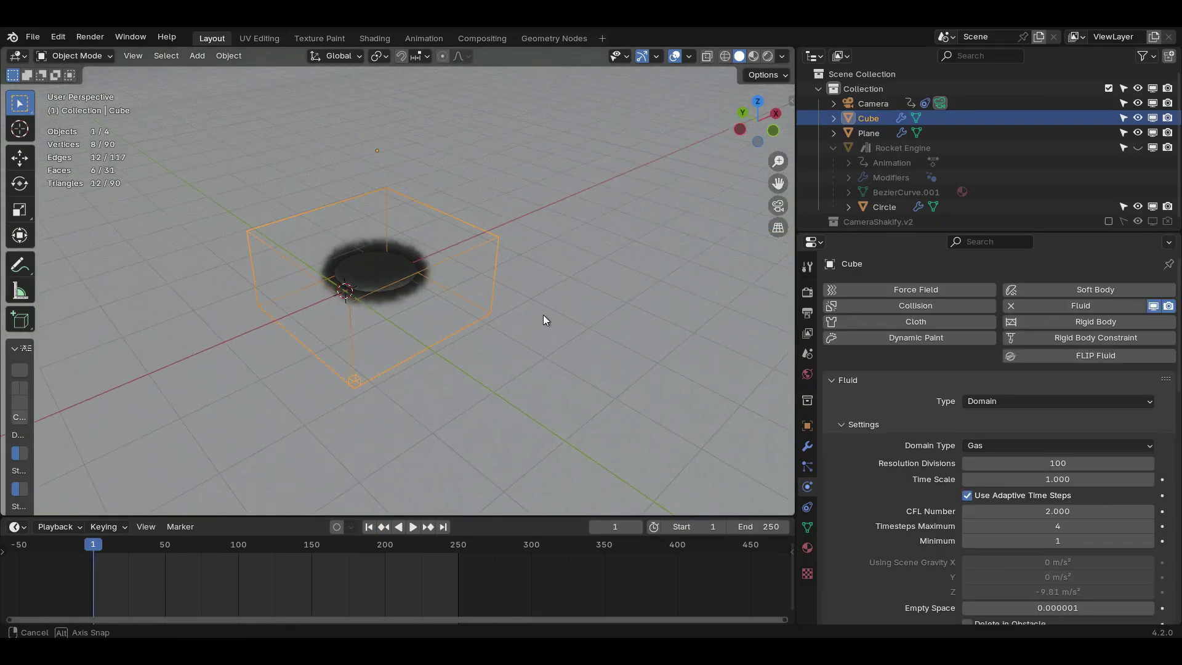
key("shift+a")
mouse_move(507, 569)
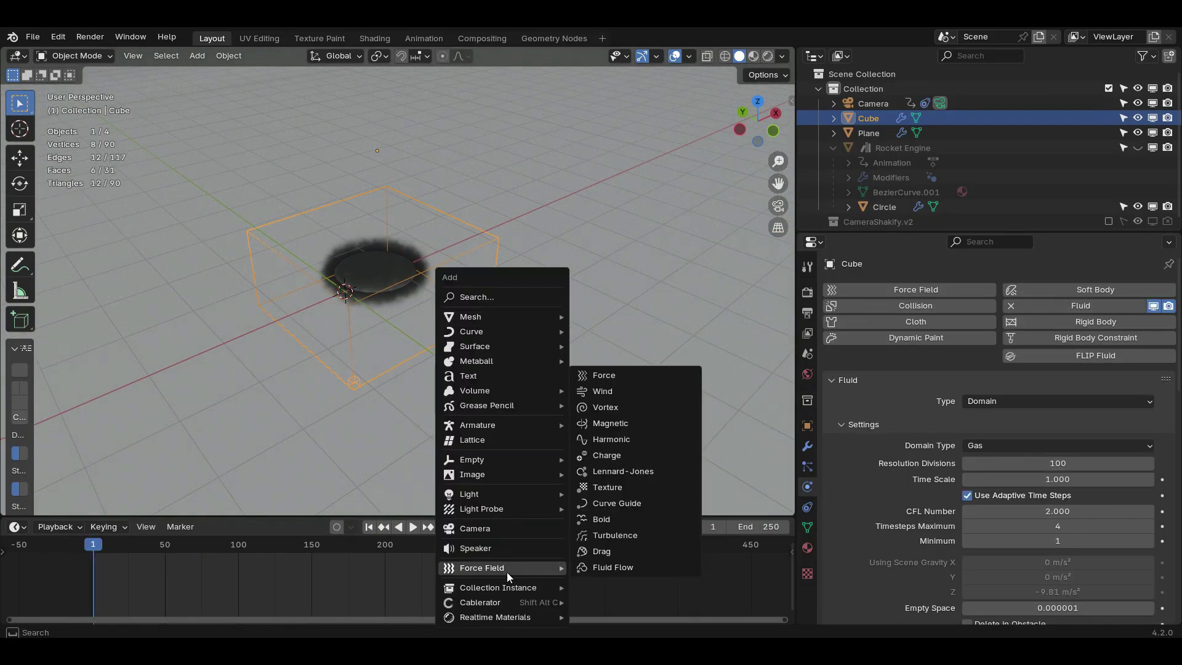
left_click(606, 537)
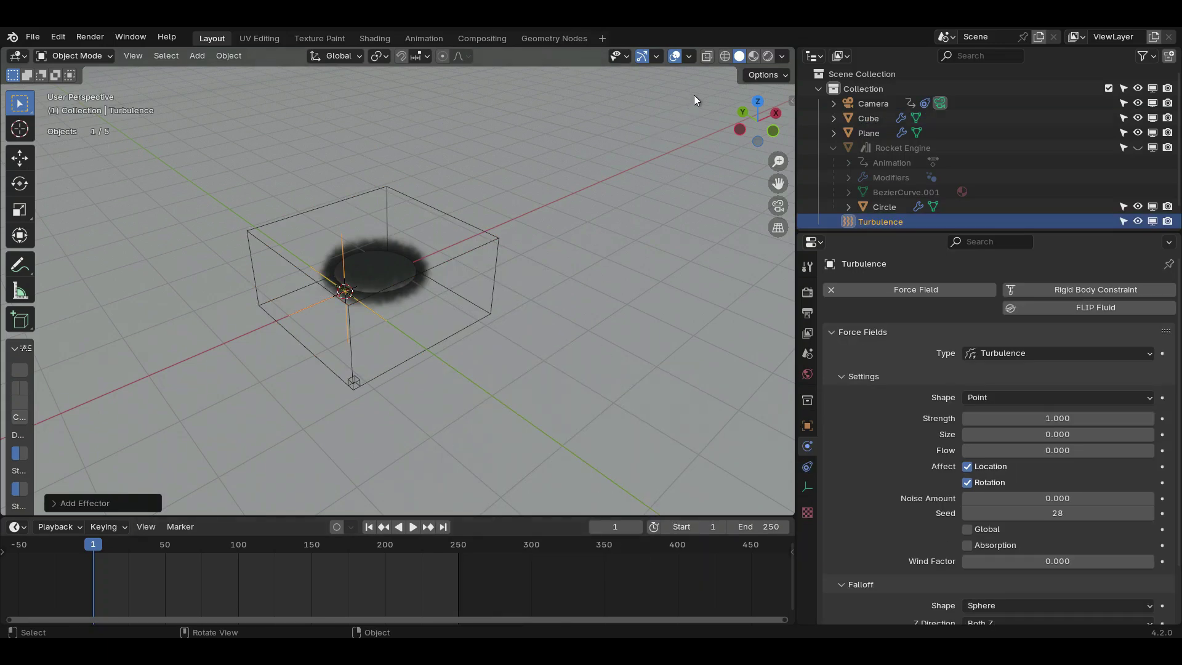
Step: Place the Turbulence field beside the smoke emitter from top view, then adjust its height along Z
left_click(759, 103)
scroll(555, 277, "up", 6)
key("g")
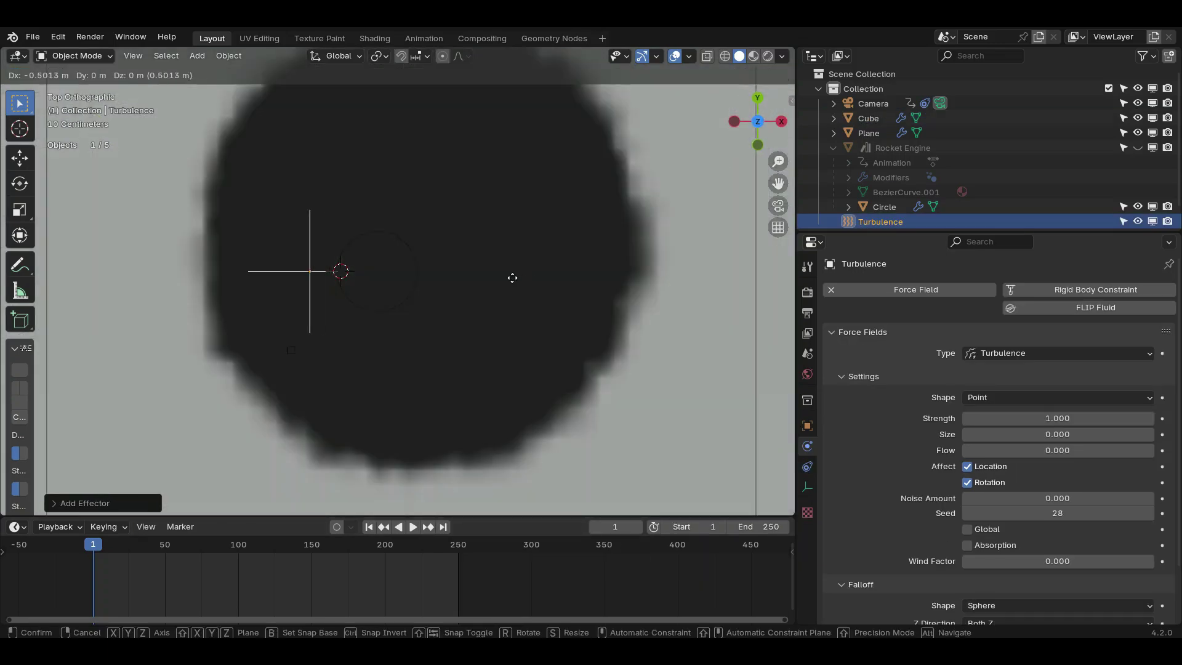
left_click(486, 290)
scroll(486, 291, "down", 5)
middle_click_drag(471, 327, 503, 175)
scroll(504, 180, "up", 5)
key("g")
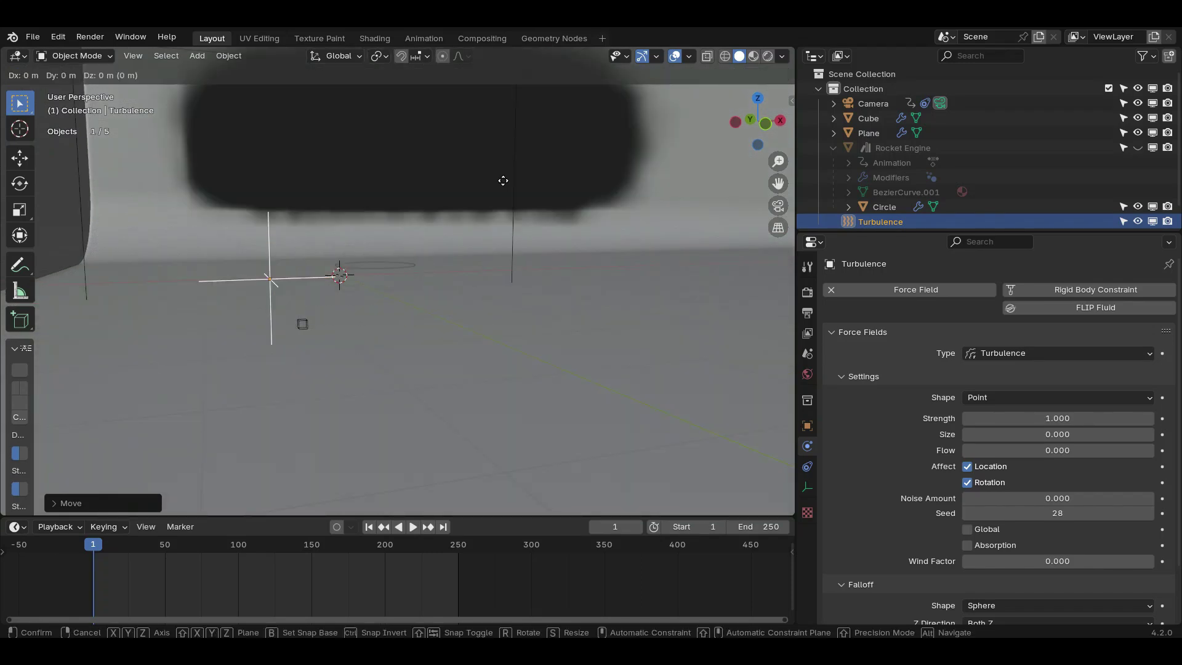
key("z")
left_click(498, 220)
scroll(478, 230, "down", 5)
middle_click_drag(478, 230, 500, 305)
Step: Play the smoke simulation and stop at frame 53 to see the turbulence effect
key("space")
scroll(448, 430, "up", 3)
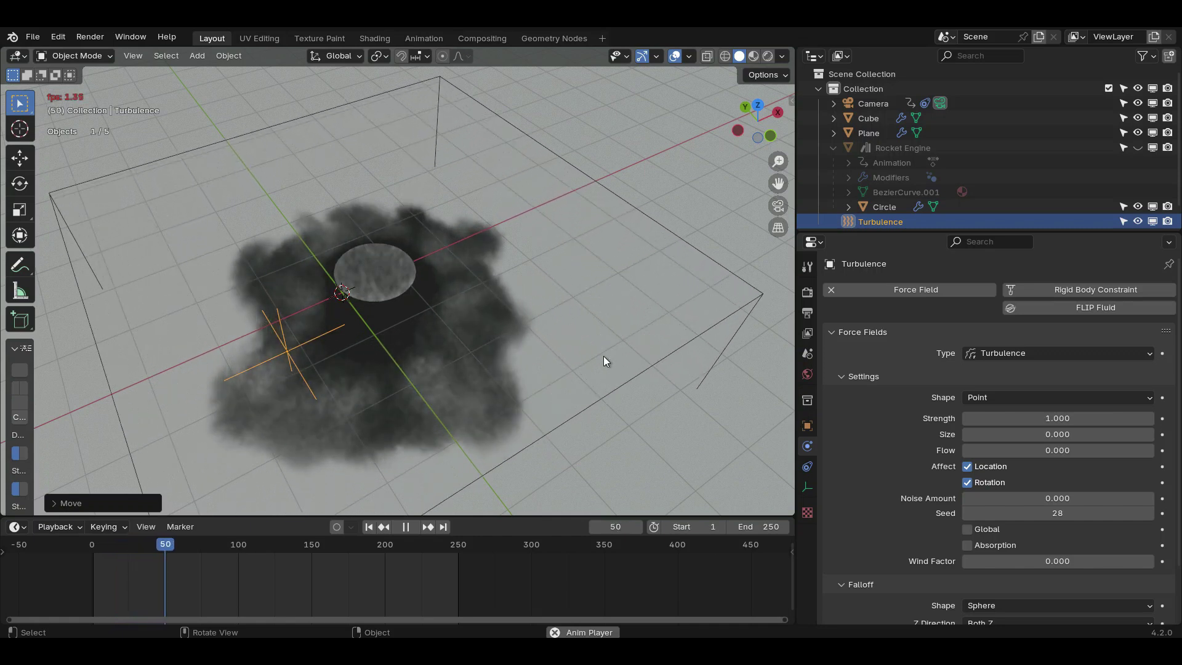
key("space")
middle_click_drag(615, 347, 589, 333)
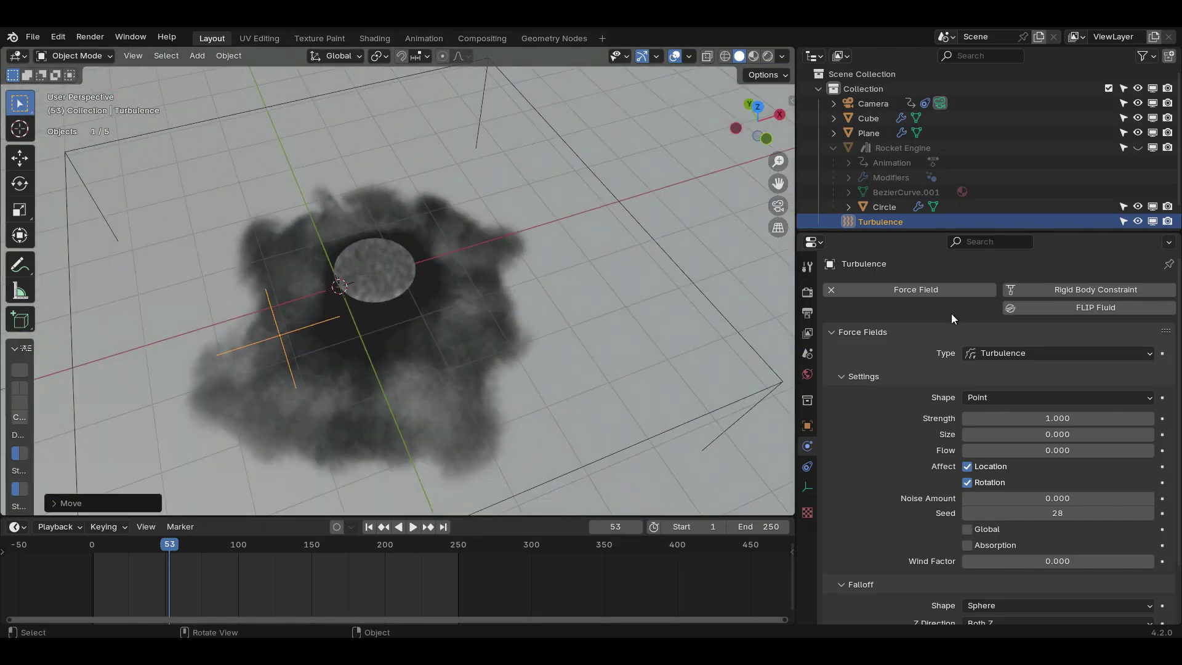
Step: Set the Turbulence field strength to 0.300
left_click(1036, 418)
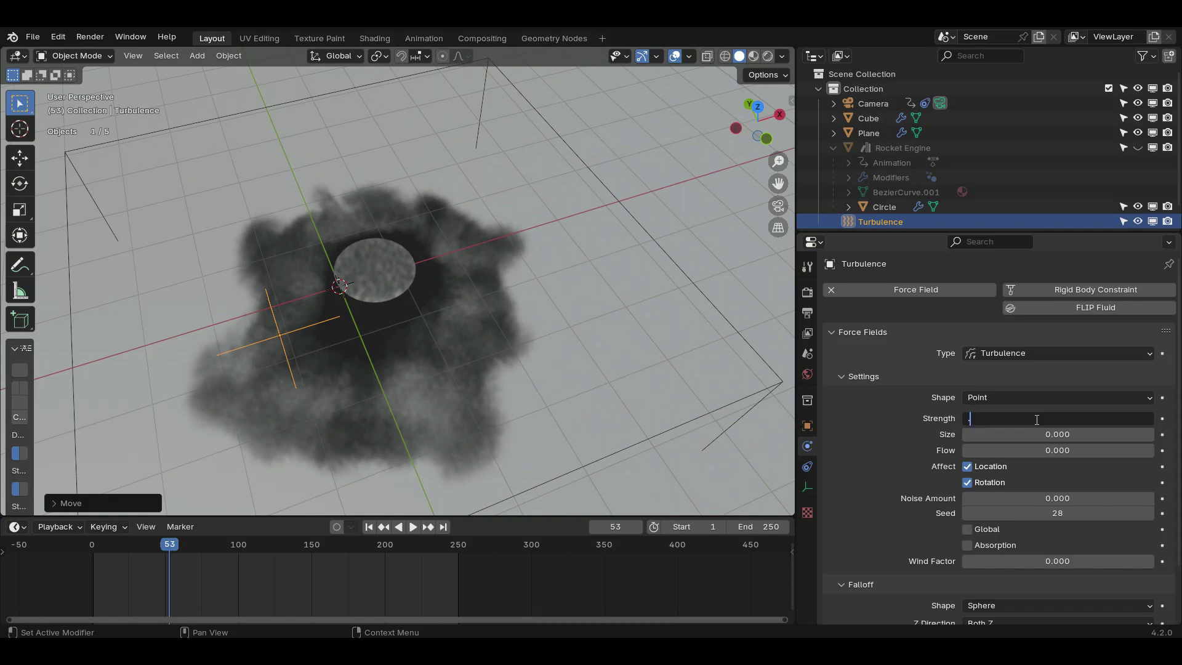
type(".3")
key("Return")
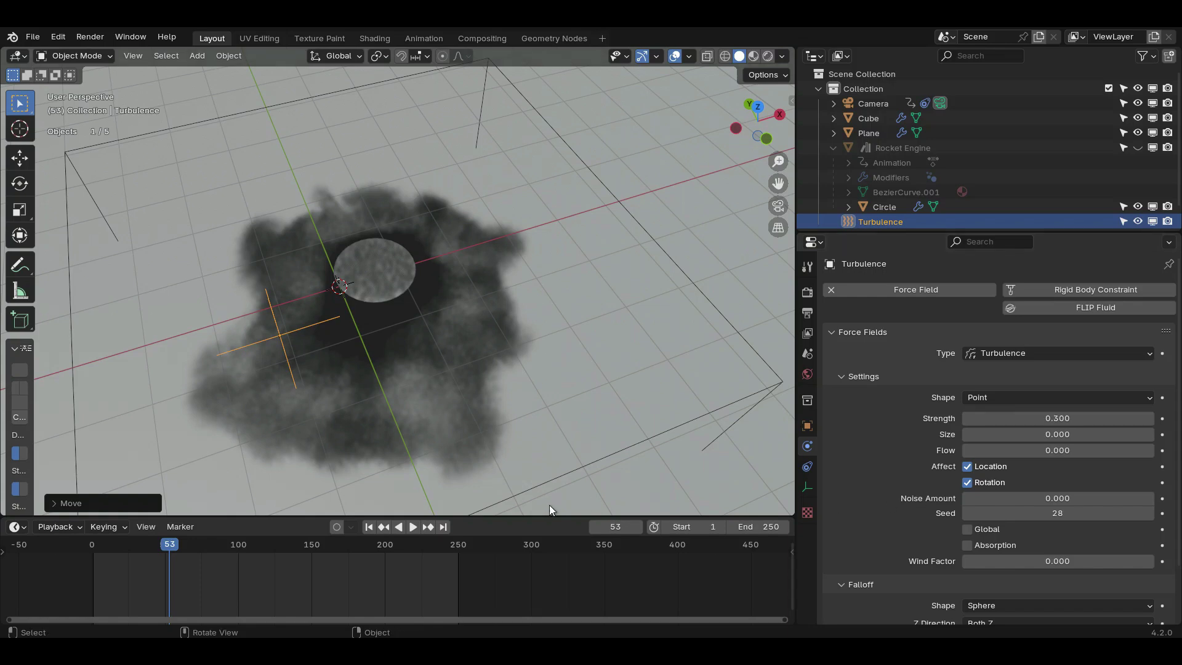
Step: Replay the smoke from the first frame and stop at frame 78
left_click(369, 527)
key("space")
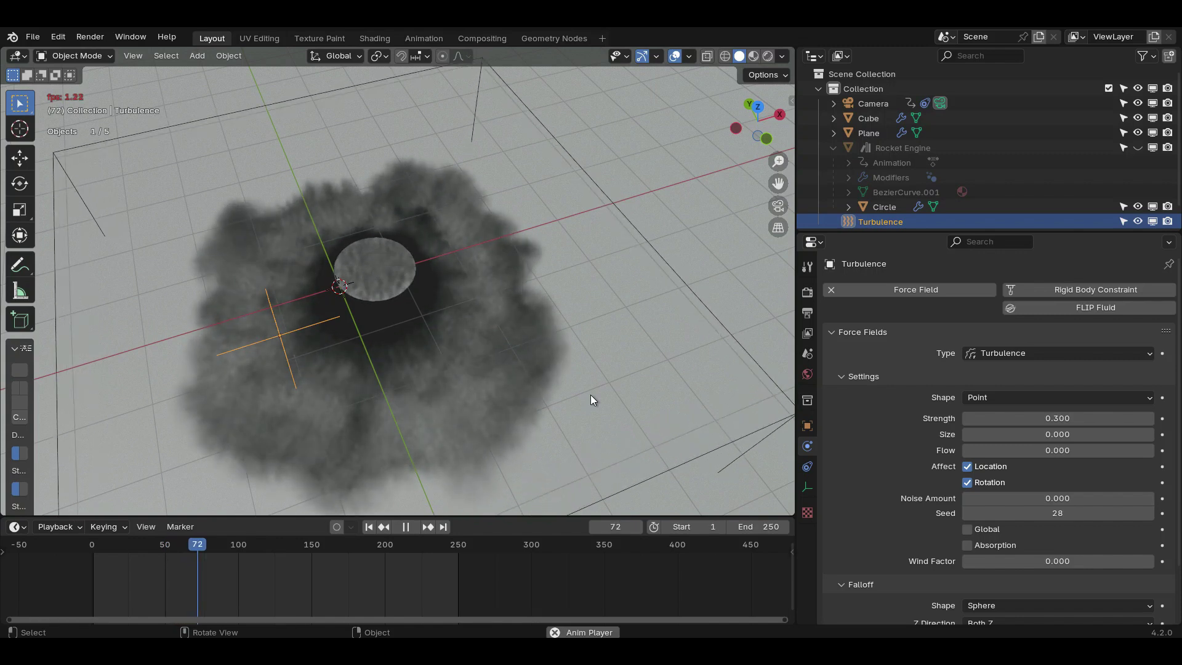
key("space")
middle_click_drag(591, 396, 610, 295)
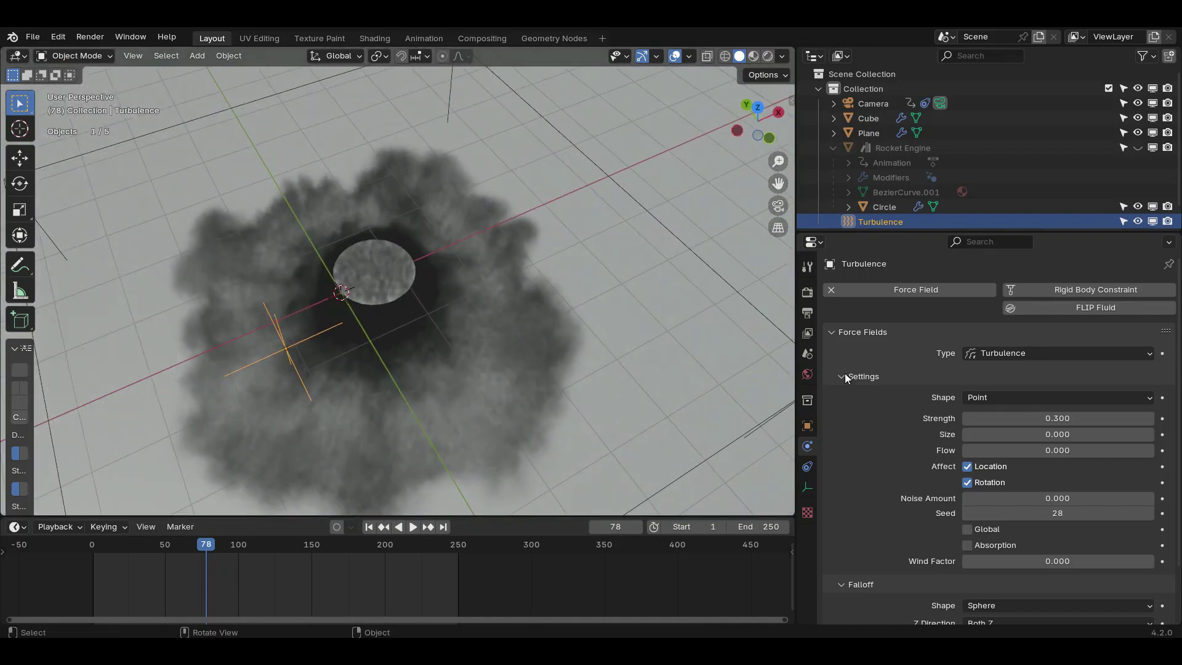
Step: Give the Cube smoke domain a noise upres factor of 3 and 256 resolution divisions
left_click(869, 119)
scroll(888, 443, "down", 8)
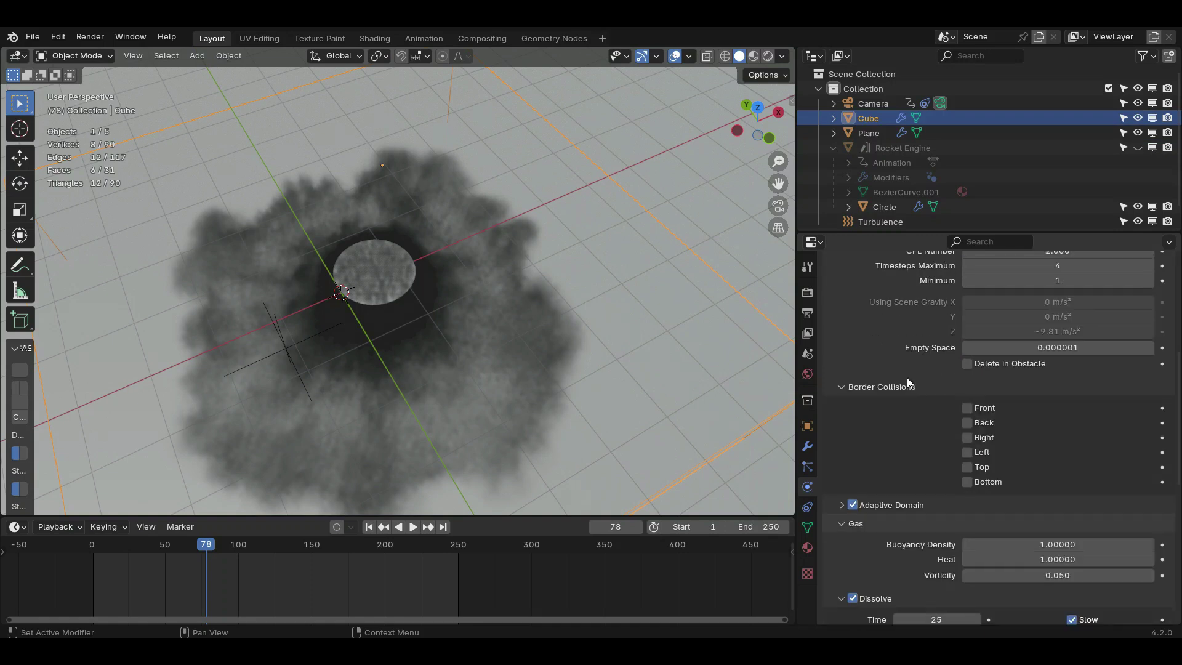
scroll(907, 377, "down", 12)
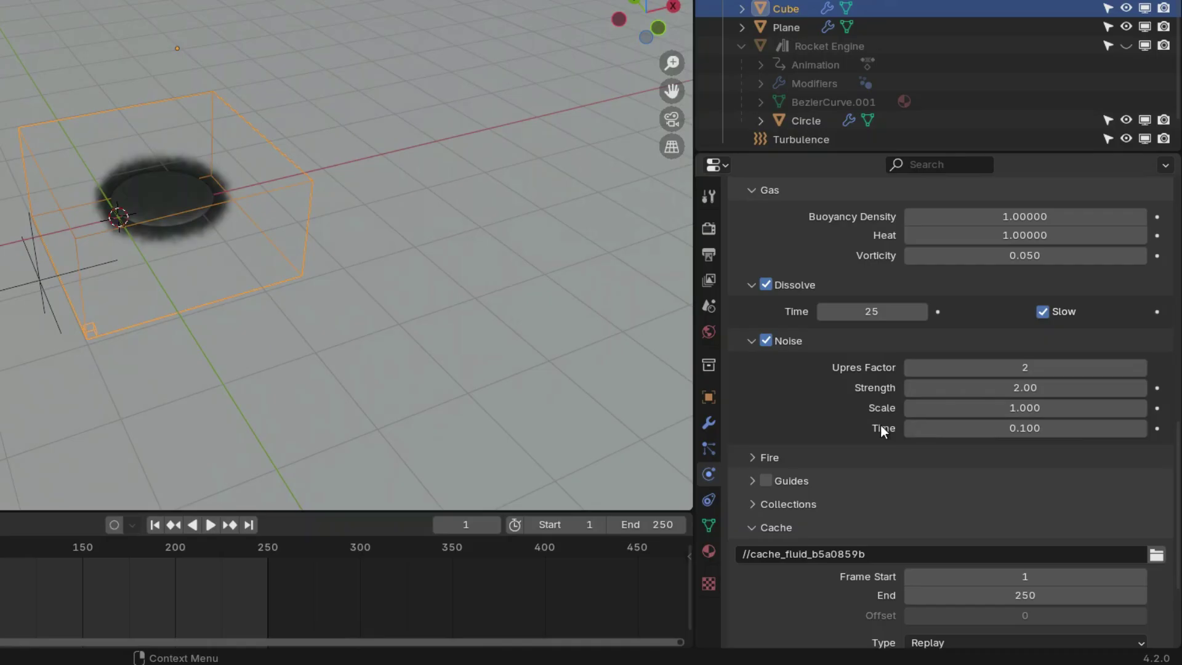
scroll(891, 473, "up", 5)
scroll(891, 474, "down", 7)
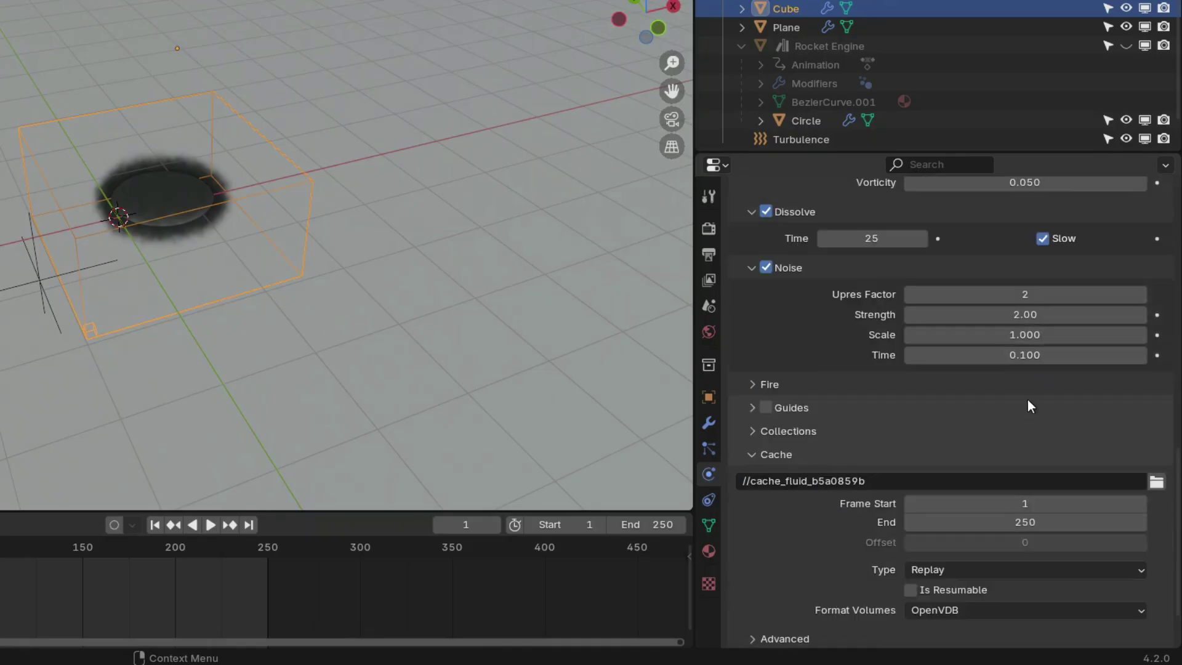
left_click(1047, 299)
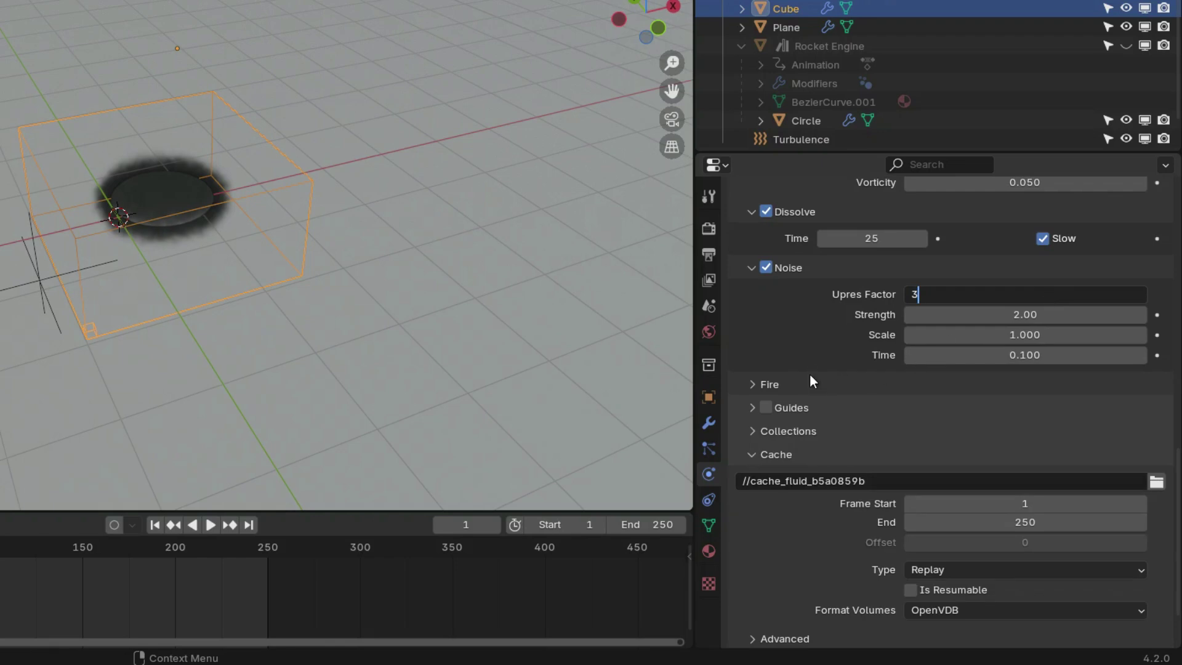
key("Return")
scroll(775, 348, "up", 10)
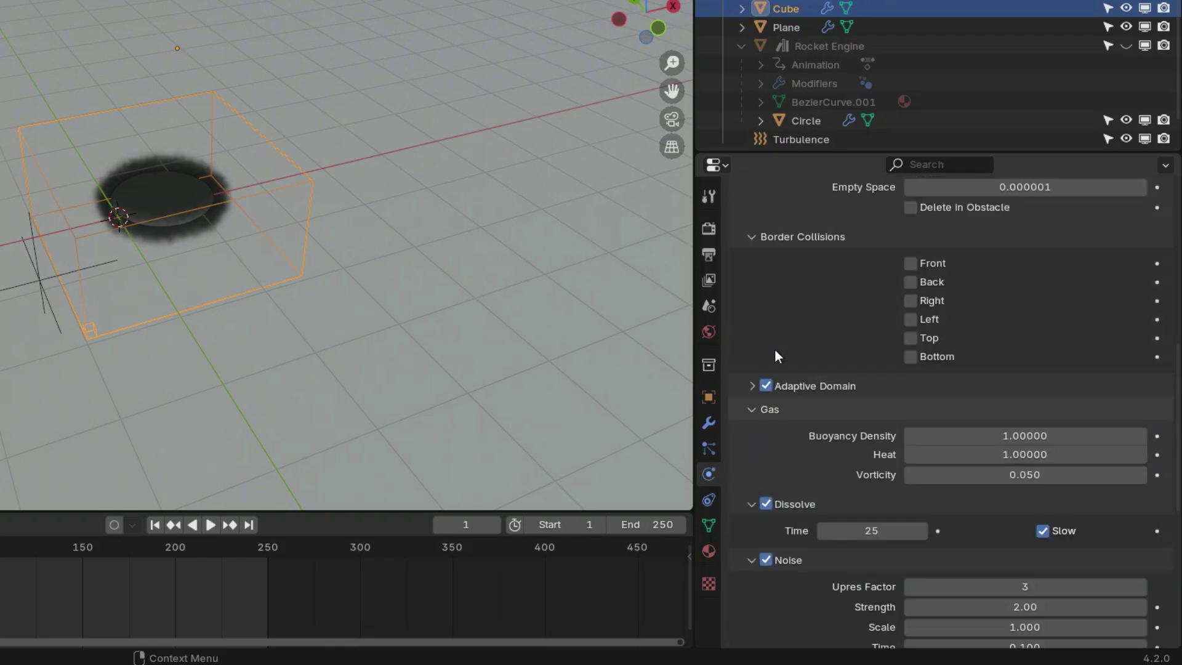
scroll(775, 349, "up", 10)
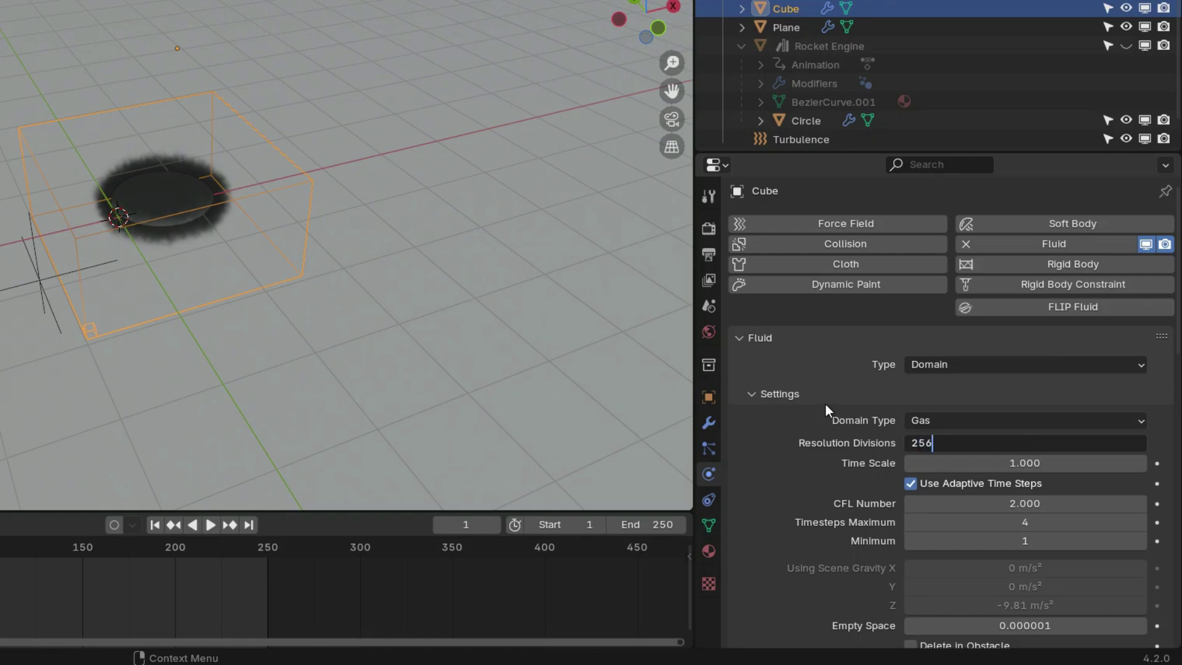
key("Return")
Step: Set the domain cache type to All, make it resumable, and bake everything
scroll(825, 380, "down", 10)
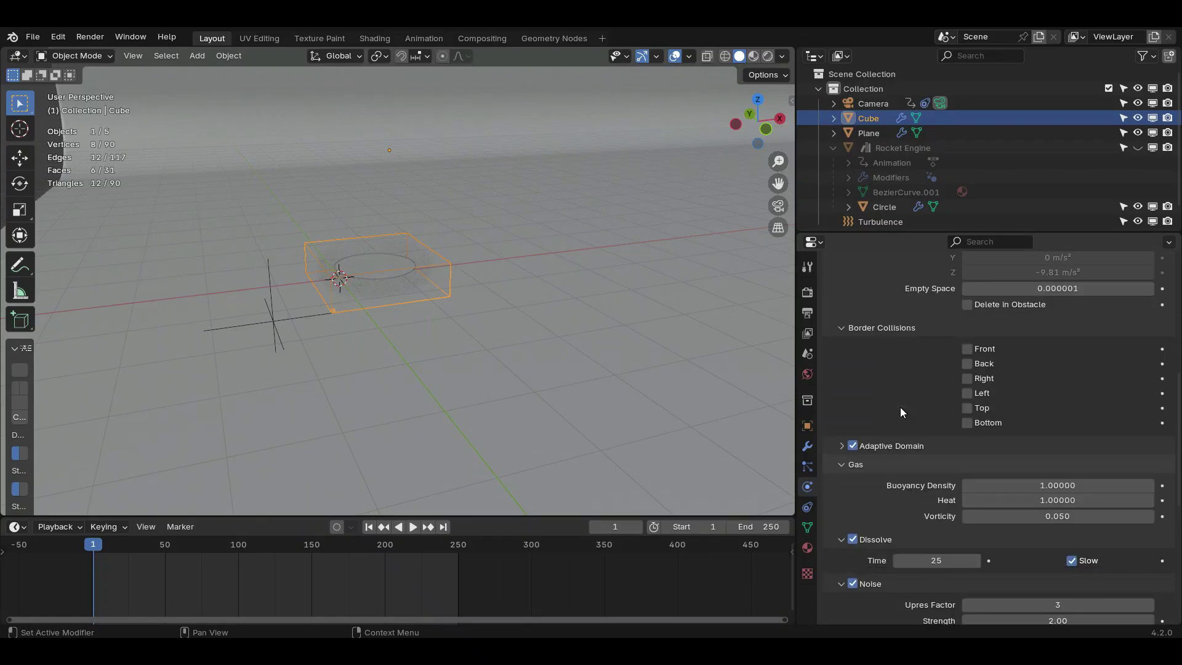
scroll(900, 407, "down", 10)
left_click(978, 505)
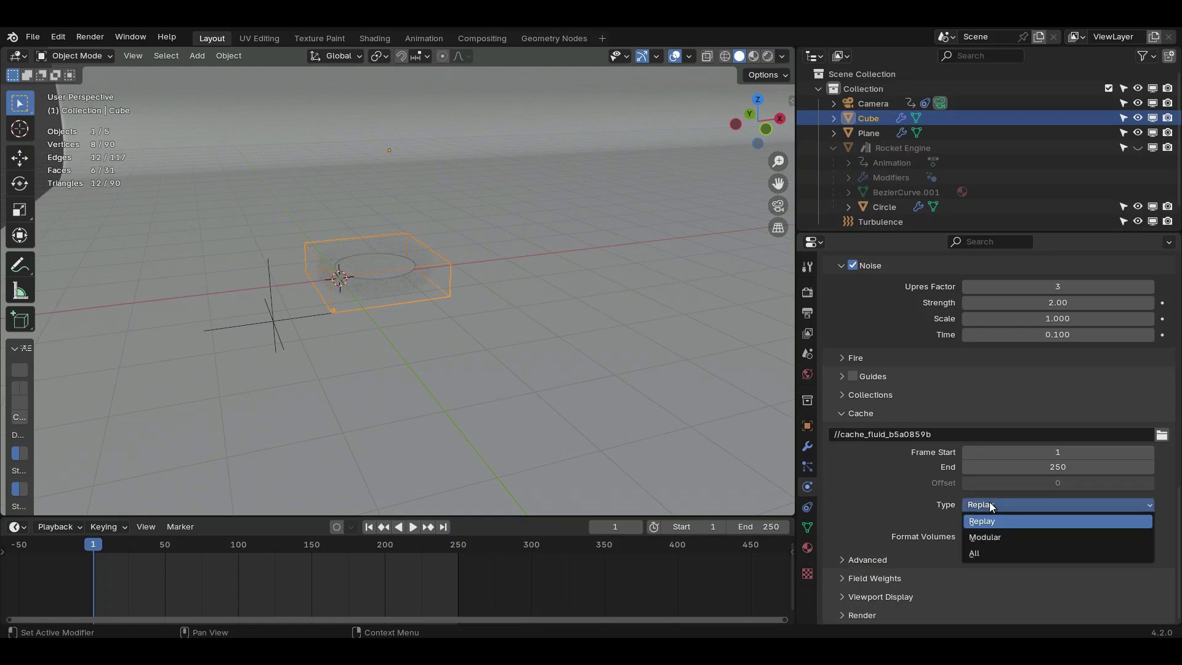
left_click(981, 557)
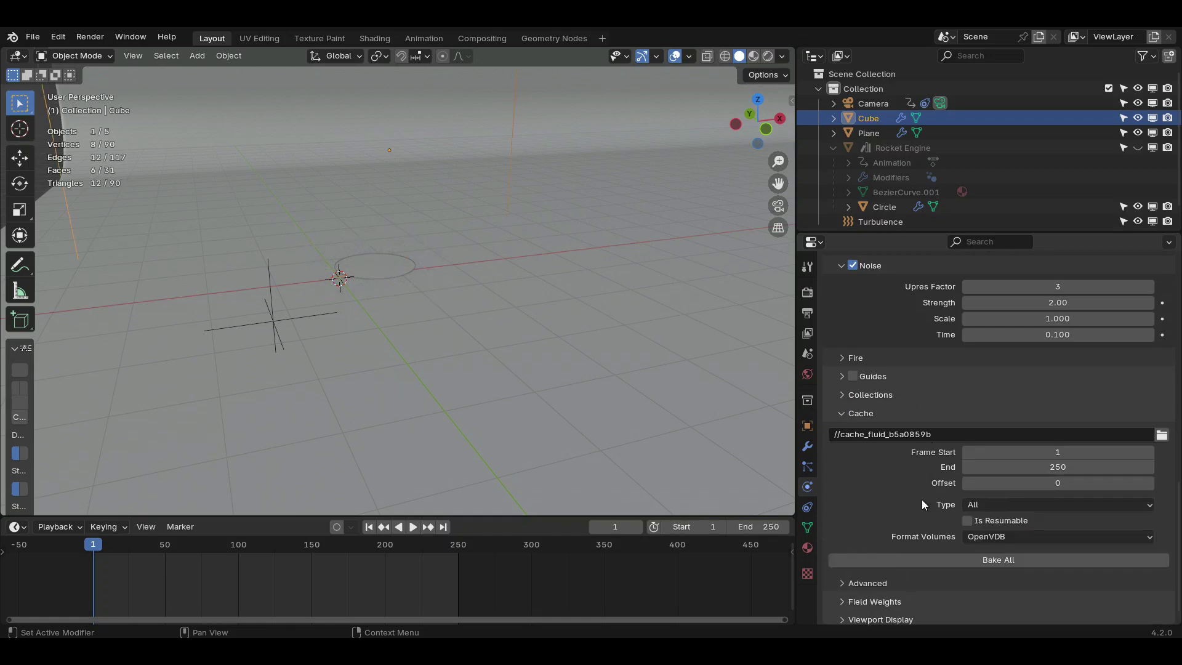
left_click(967, 521)
left_click(970, 561)
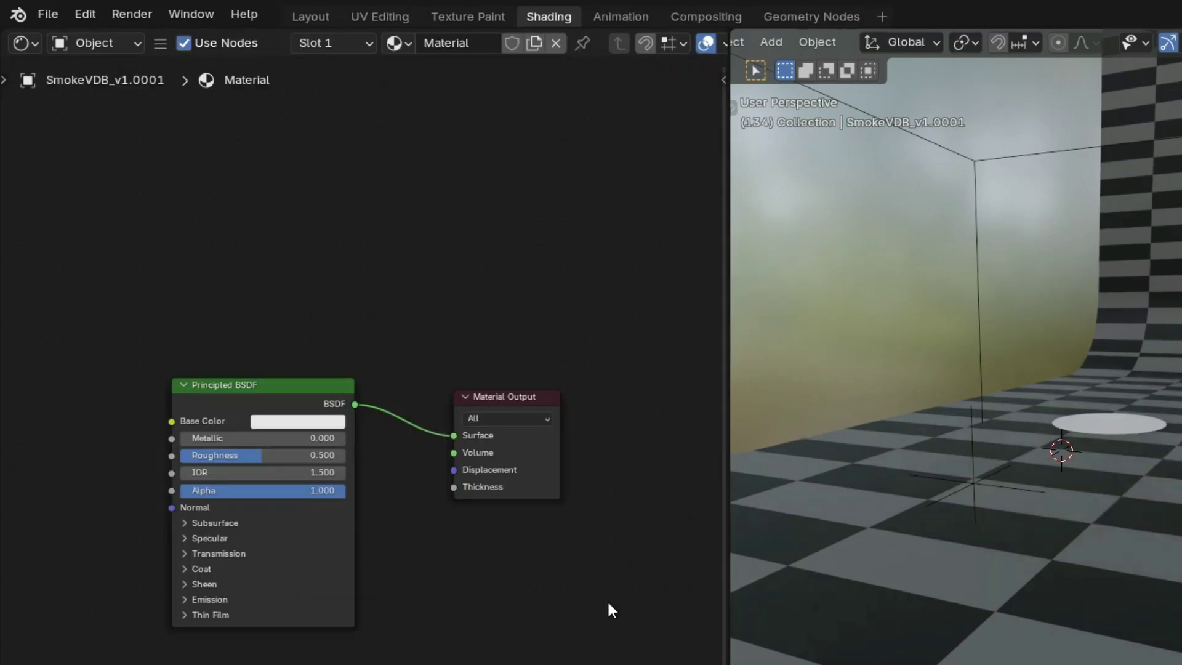
Step: Replace the Principled BSDF with a Principled Volume node wired to the Material Output's Volume input
left_click_drag(293, 371, 280, 390)
key("x")
key("shift+a")
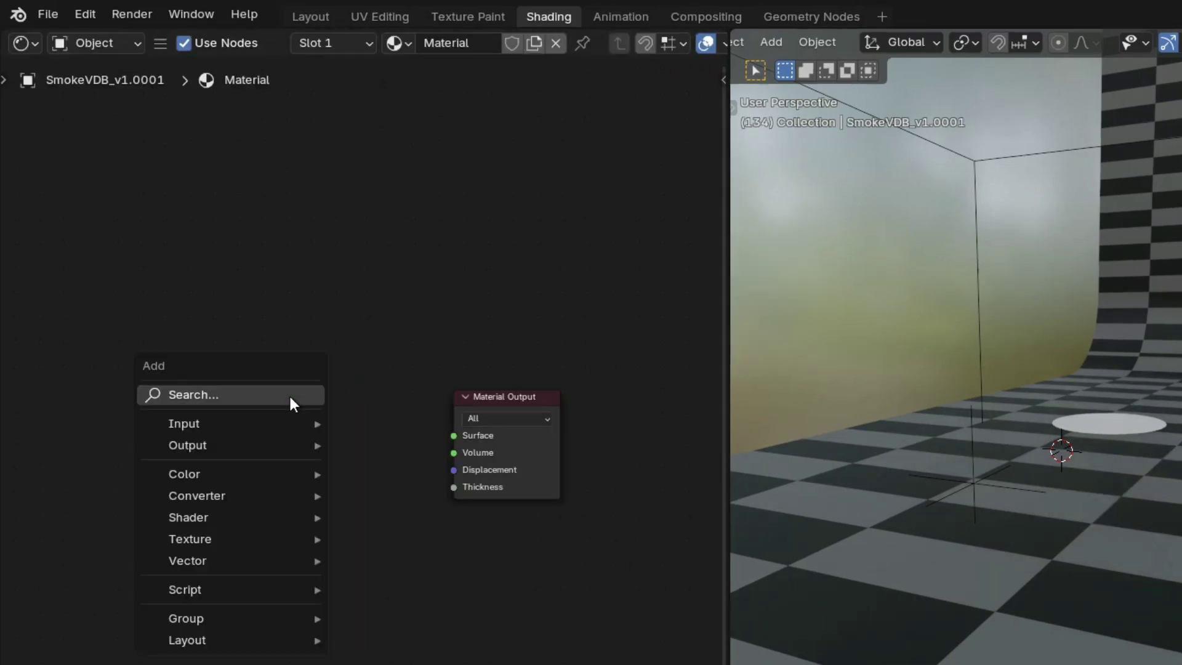
type("princip")
key("Down")
key("Return")
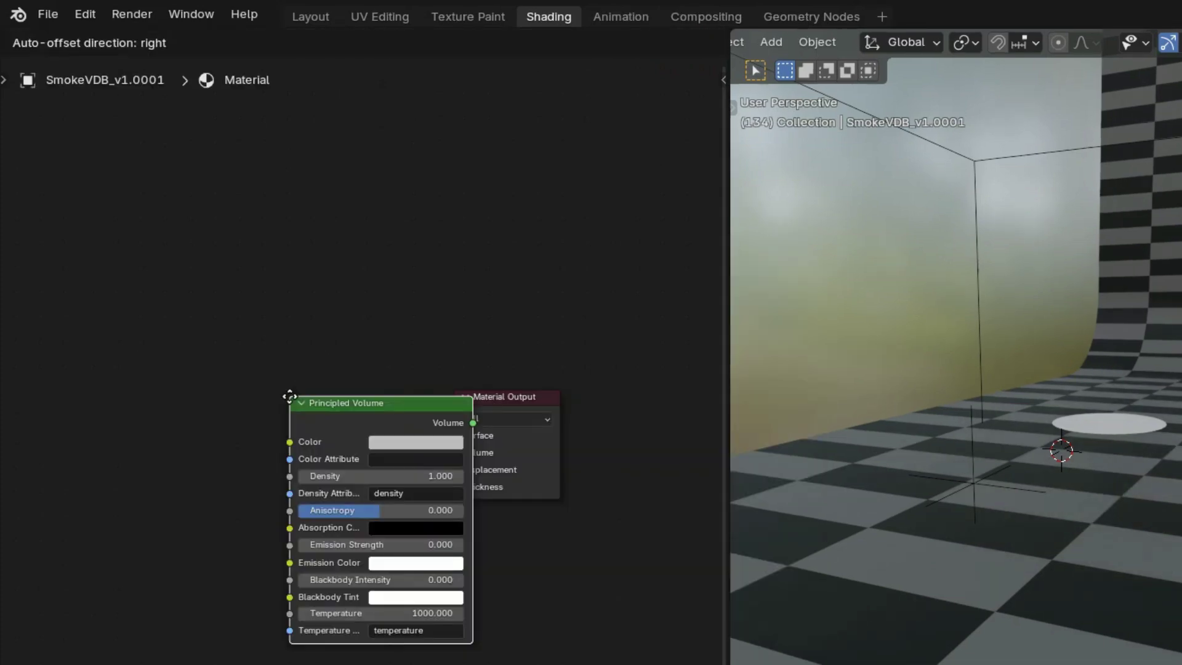
left_click(353, 400)
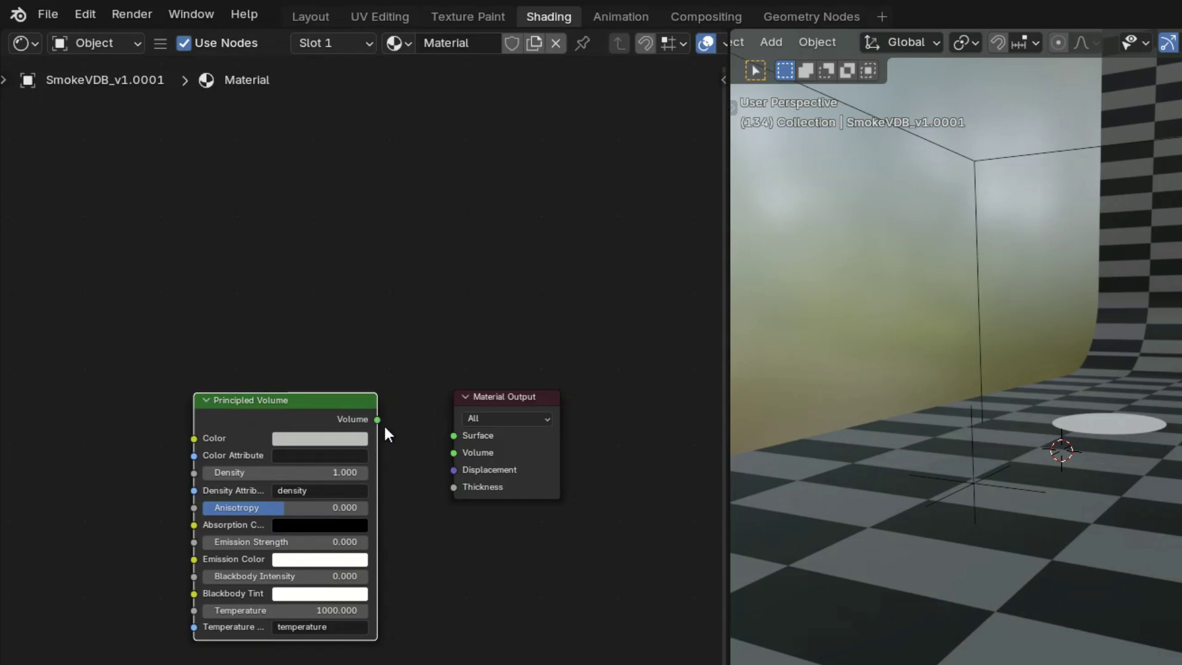
left_click_drag(378, 419, 454, 452)
Step: Set the volume density to 20, brighten its colour, use anisotropy -0.168, and preview rendered
left_click(296, 473)
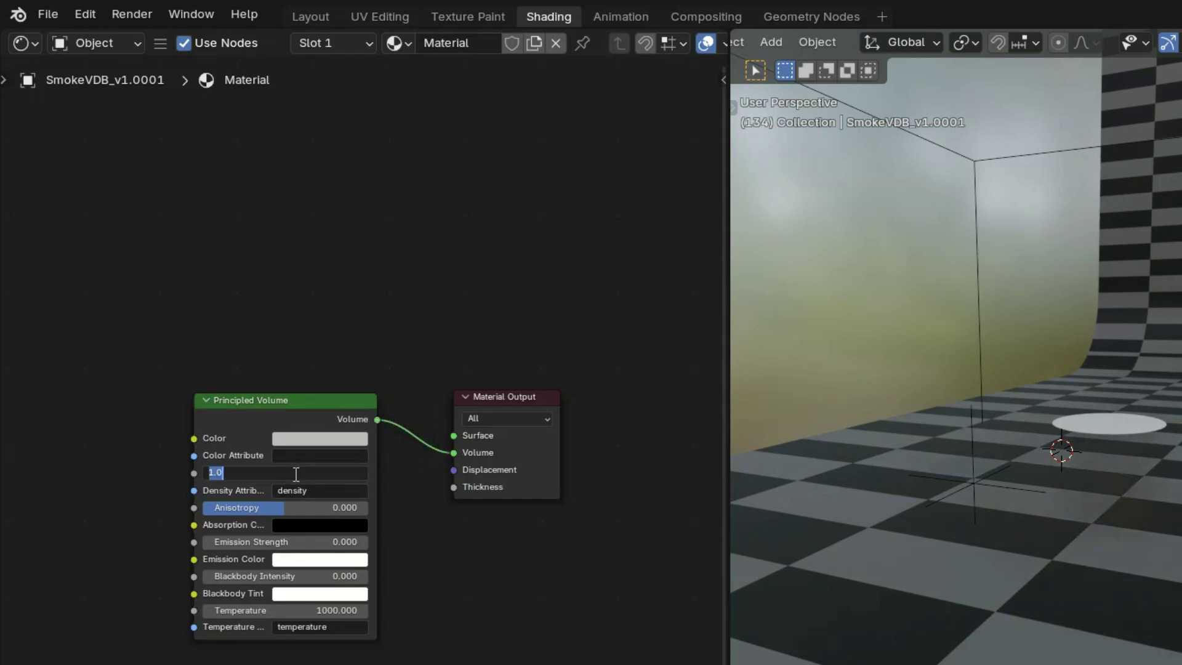
type("20")
key("Return")
left_click(304, 440)
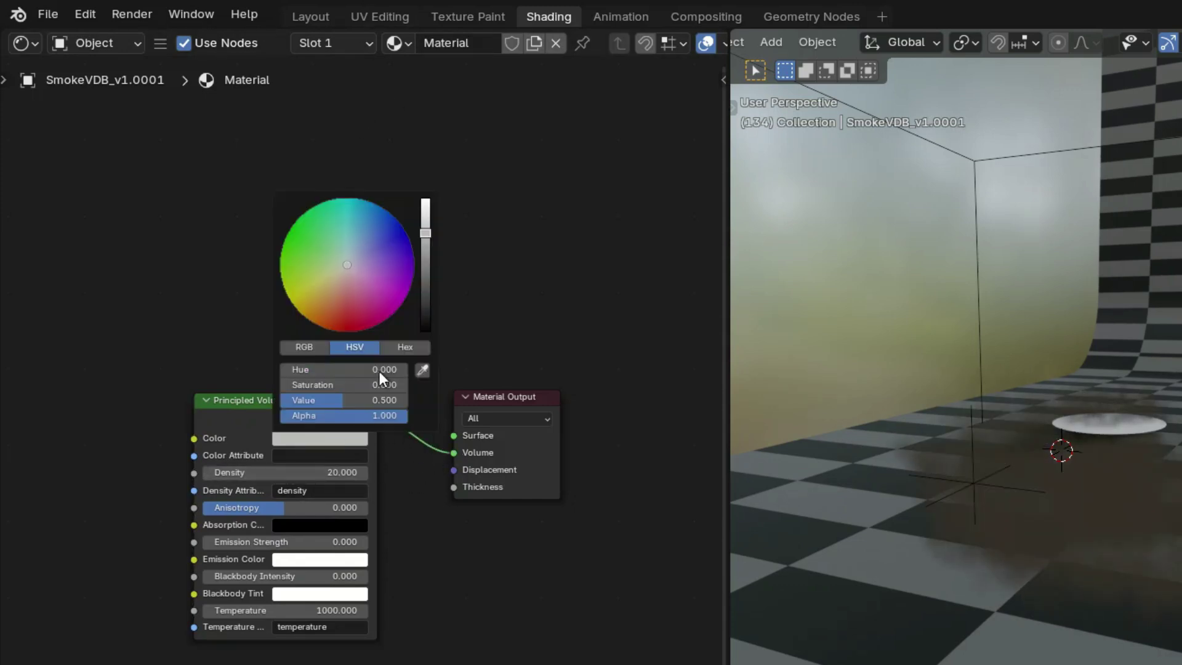
left_click_drag(425, 232, 426, 210)
scroll(500, 556, "up", 1)
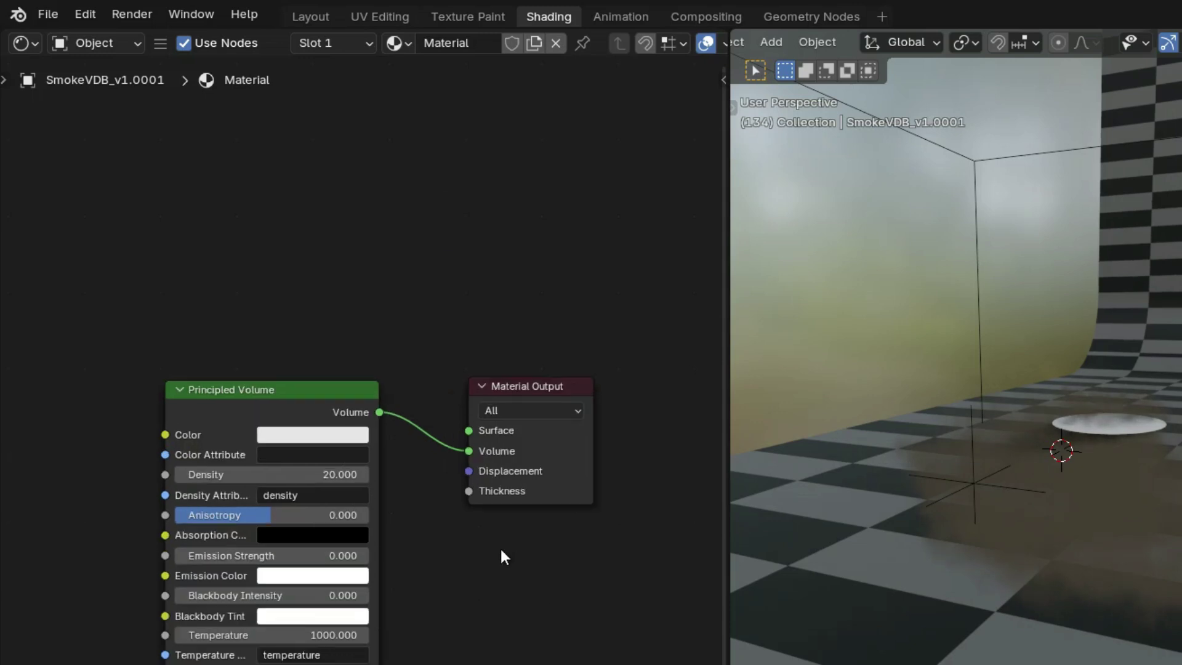
left_click_drag(271, 515, 255, 515)
left_click(1131, 41)
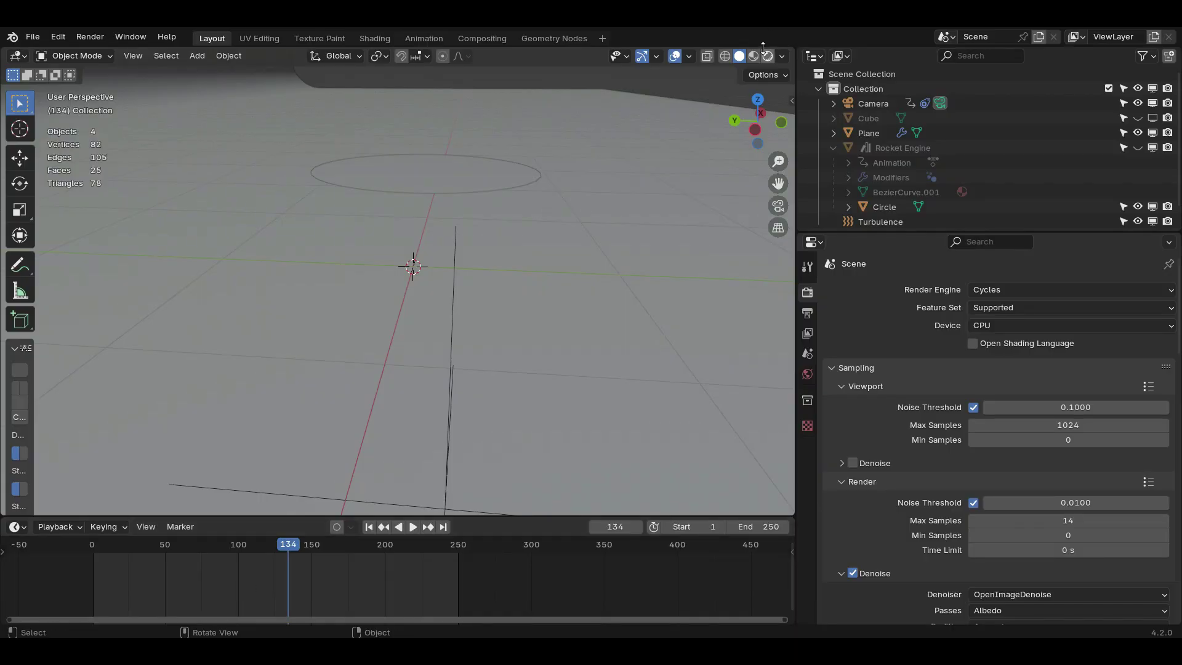
Step: Back in the Layout workspace, select the Circle emitter in solid shading
left_click(768, 56)
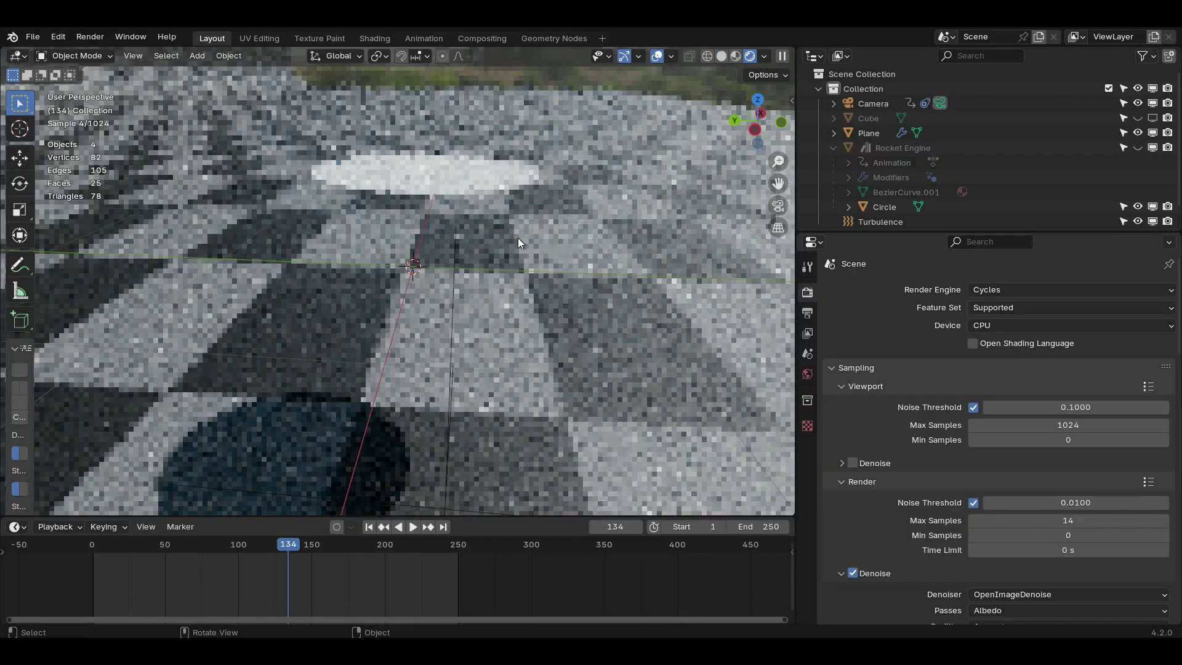
middle_click_drag(511, 256, 496, 229)
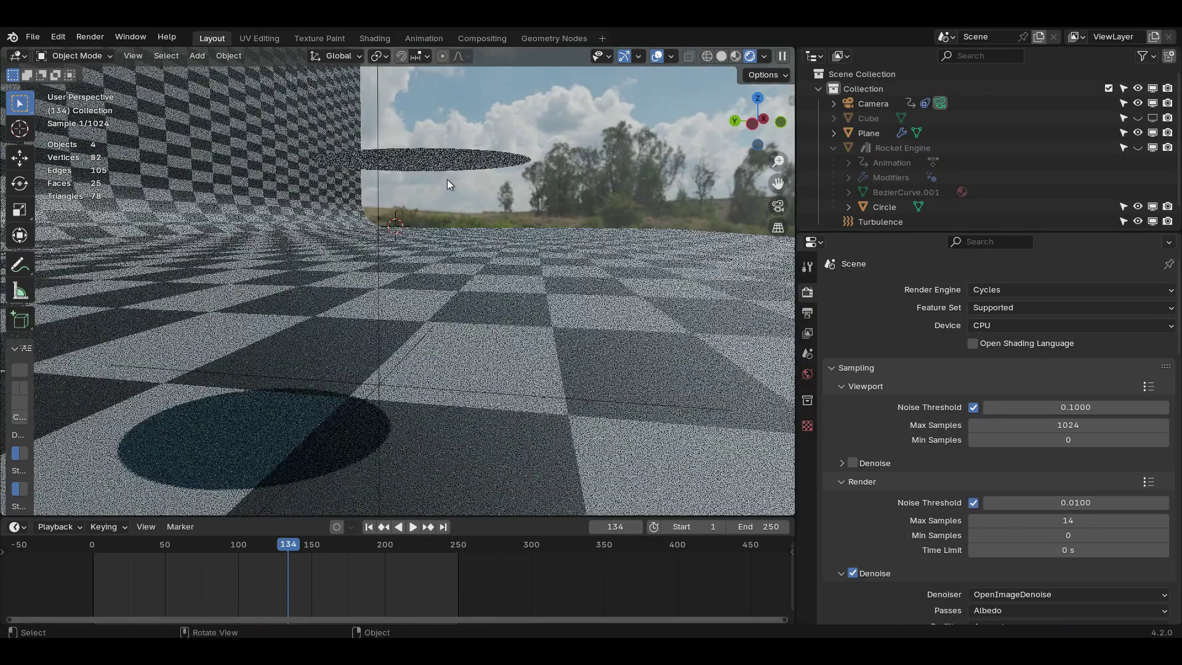
left_click(677, 141)
key("z")
left_click(575, 238)
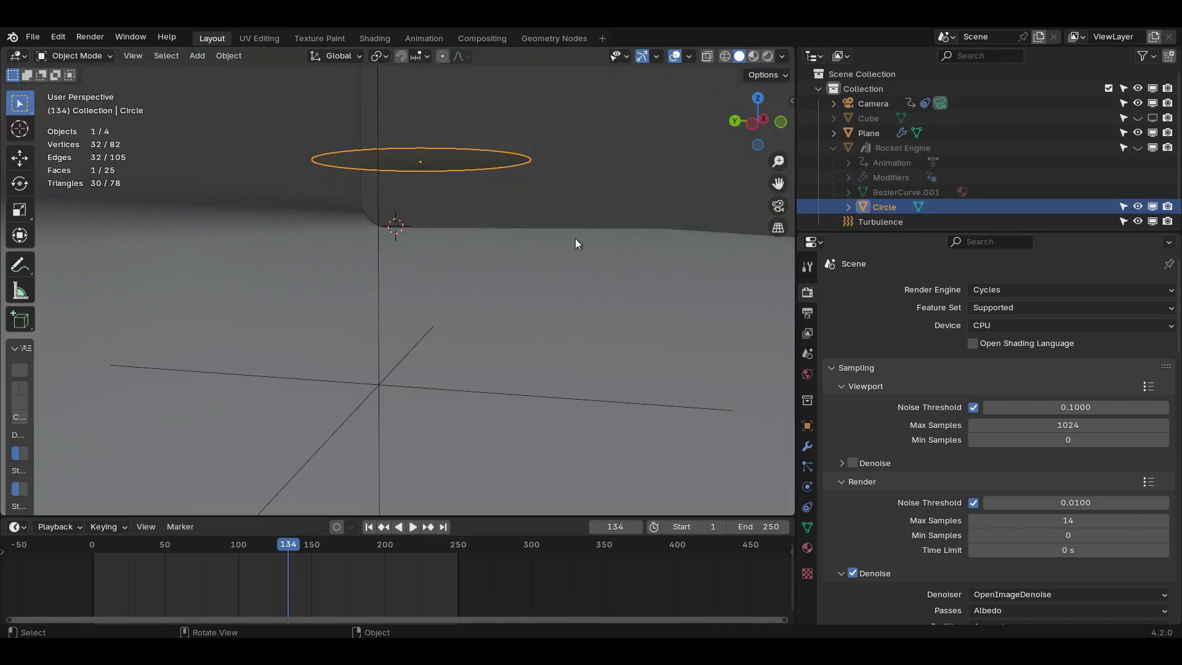
middle_click_drag(567, 254, 573, 271)
Step: Give the Circle a new Emission material with strength 25 and a light blue colour
left_click(807, 548)
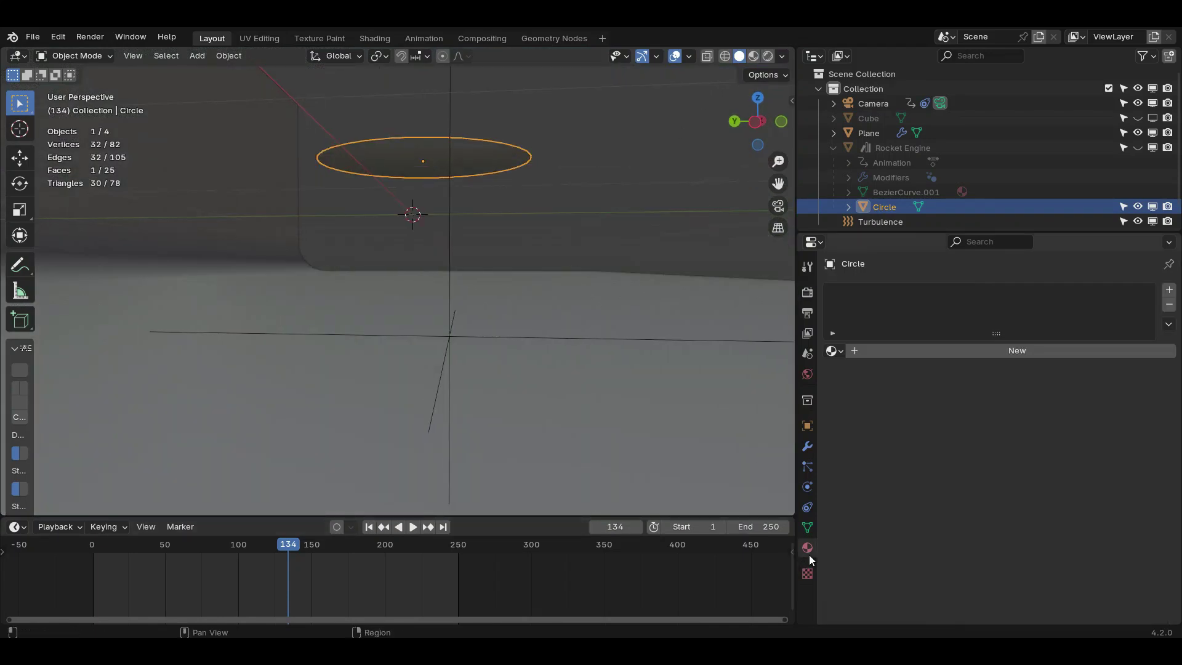
left_click(882, 348)
left_click(1012, 417)
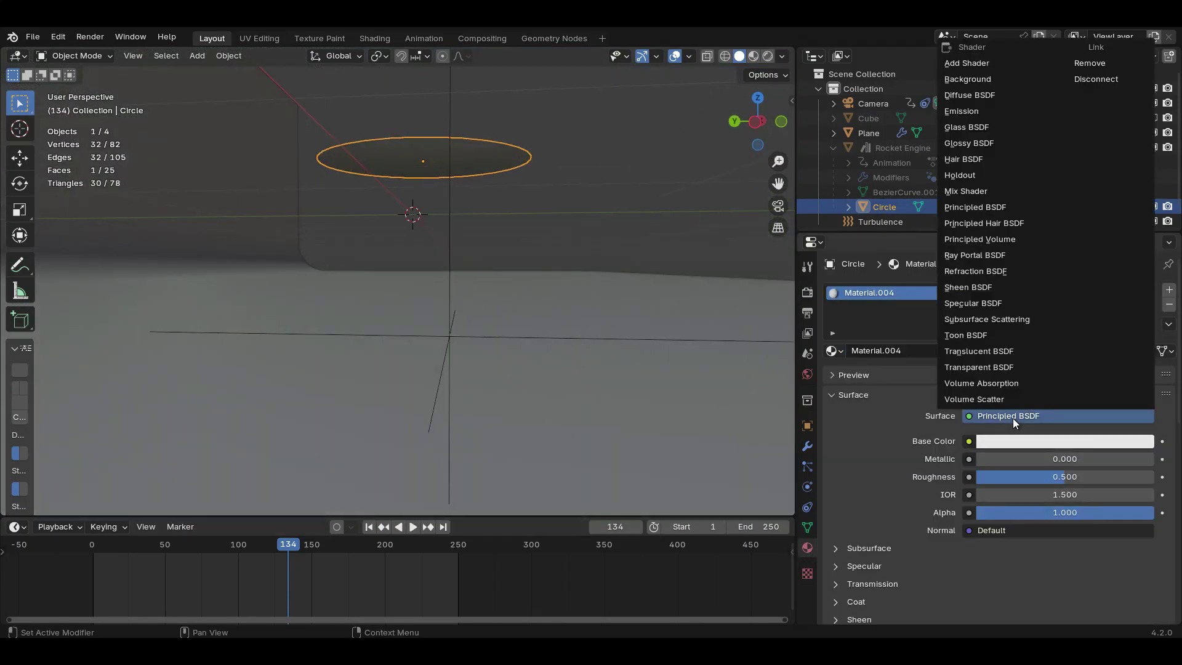
left_click(1025, 111)
left_click(1072, 458)
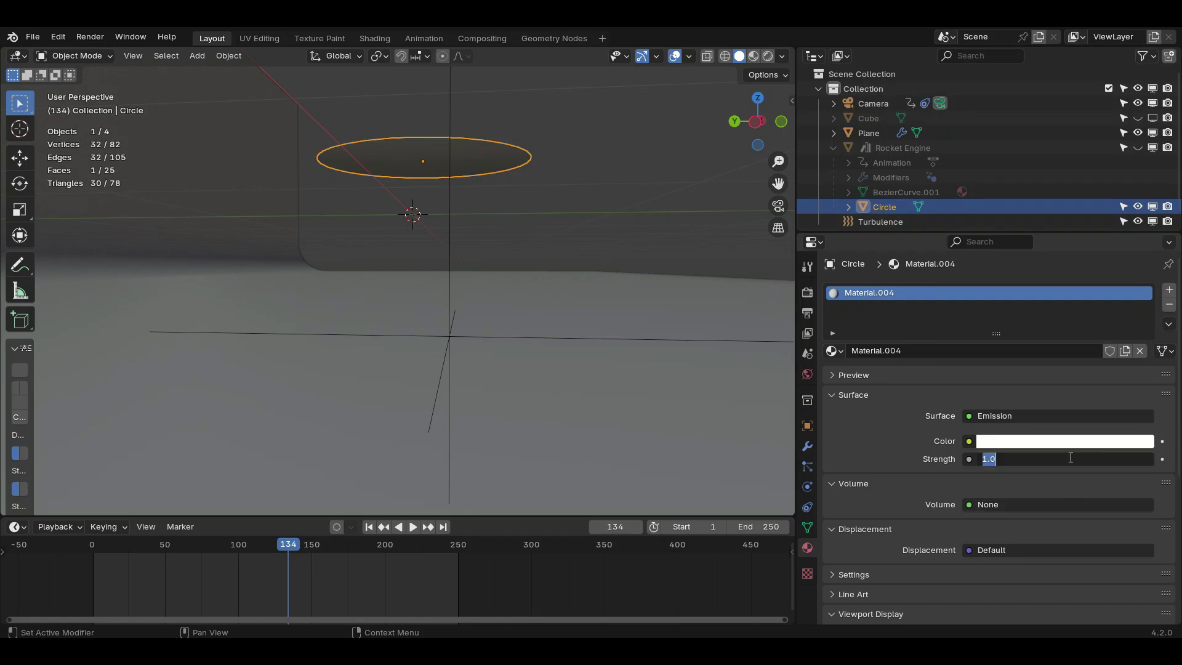
key("Return")
left_click(1071, 441)
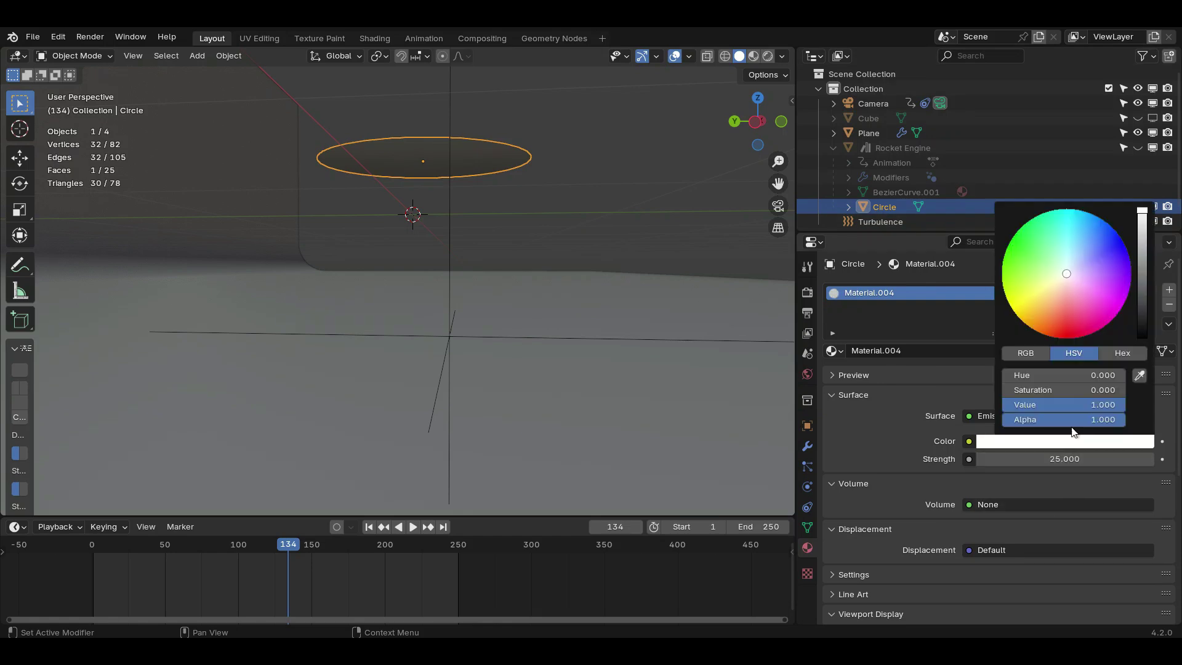
left_click_drag(1073, 273, 1072, 258)
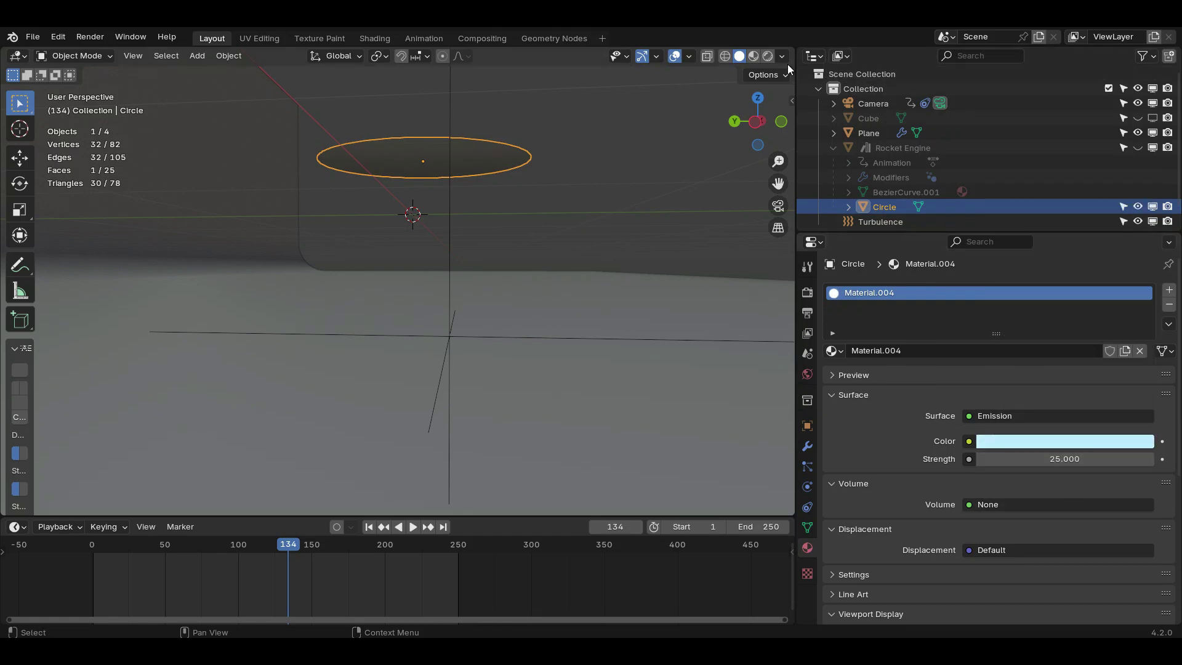
Step: Preview the glowing circle in rendered shading, then return to solid view at frame 1
left_click(767, 56)
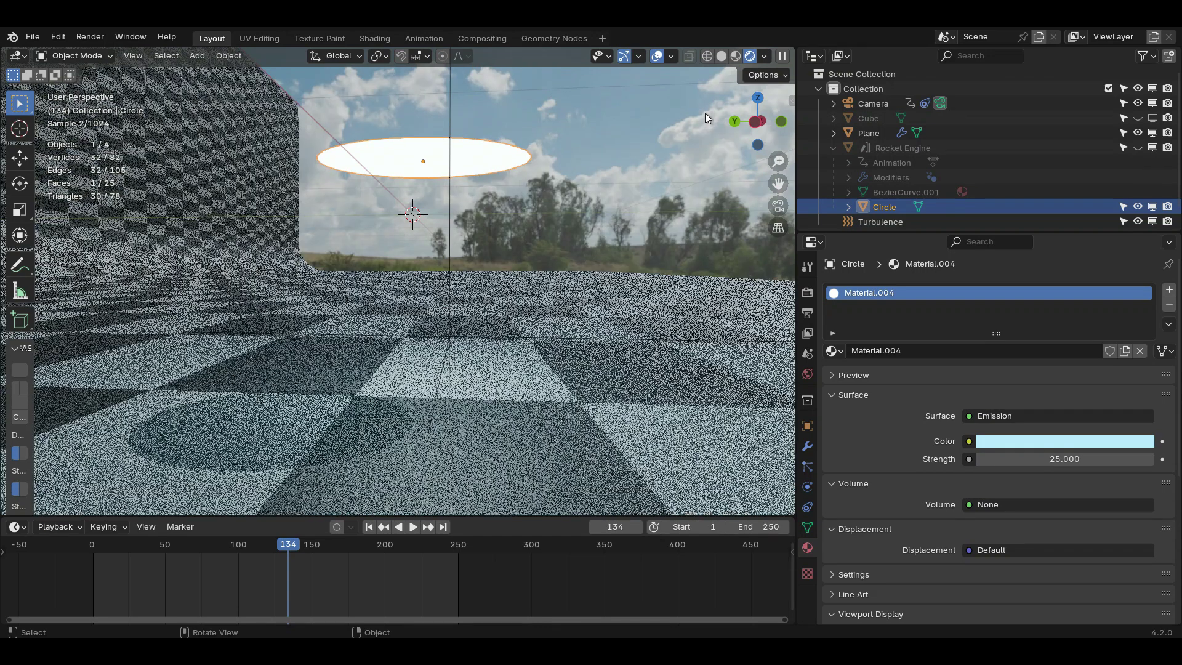
left_click(721, 57)
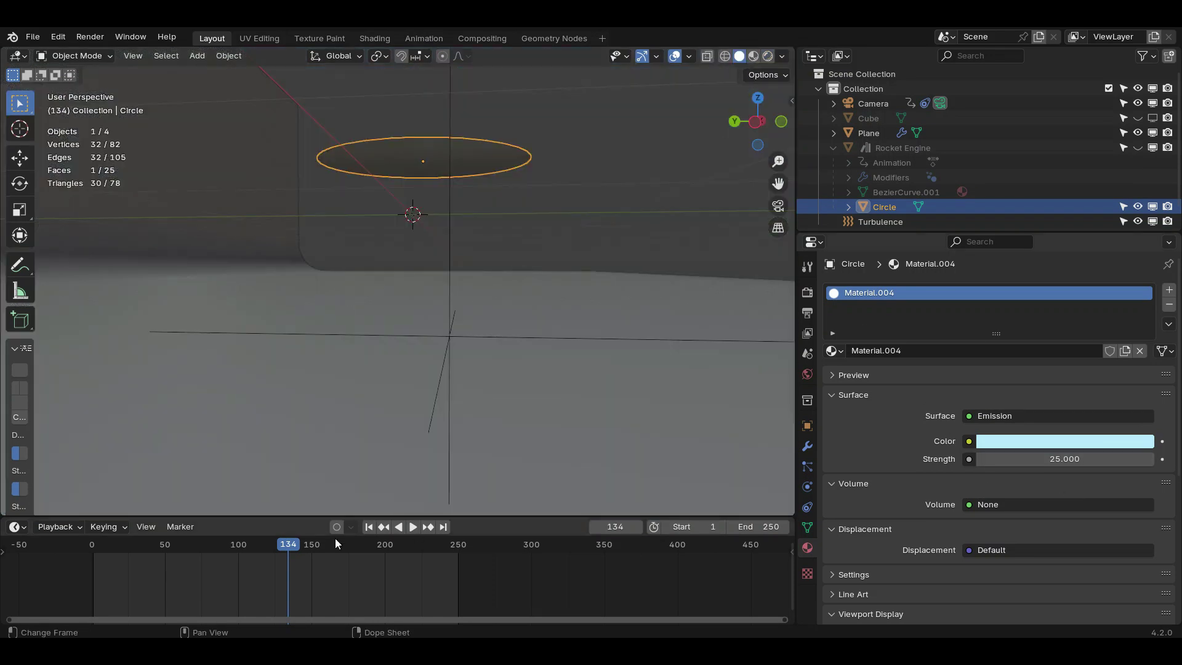
left_click(369, 527)
Step: Keyframe the emission Strength and select its curve in a Graph Editor
left_click(1162, 459)
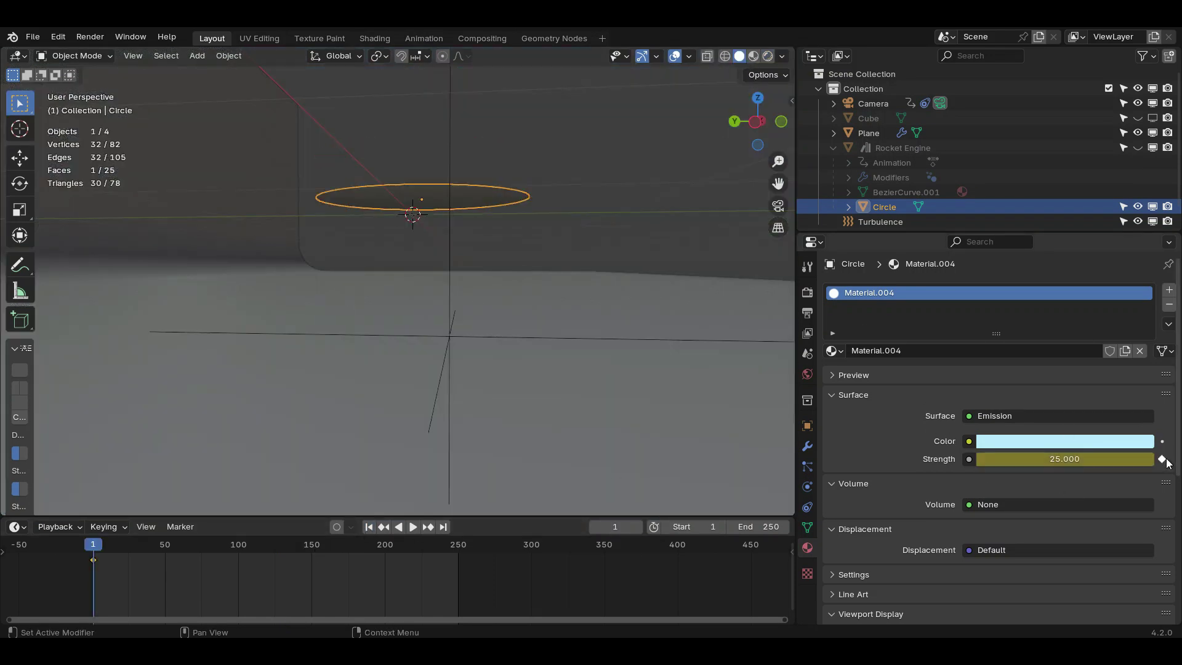
left_click_drag(225, 517, 185, 189)
left_click(17, 200)
left_click(191, 268)
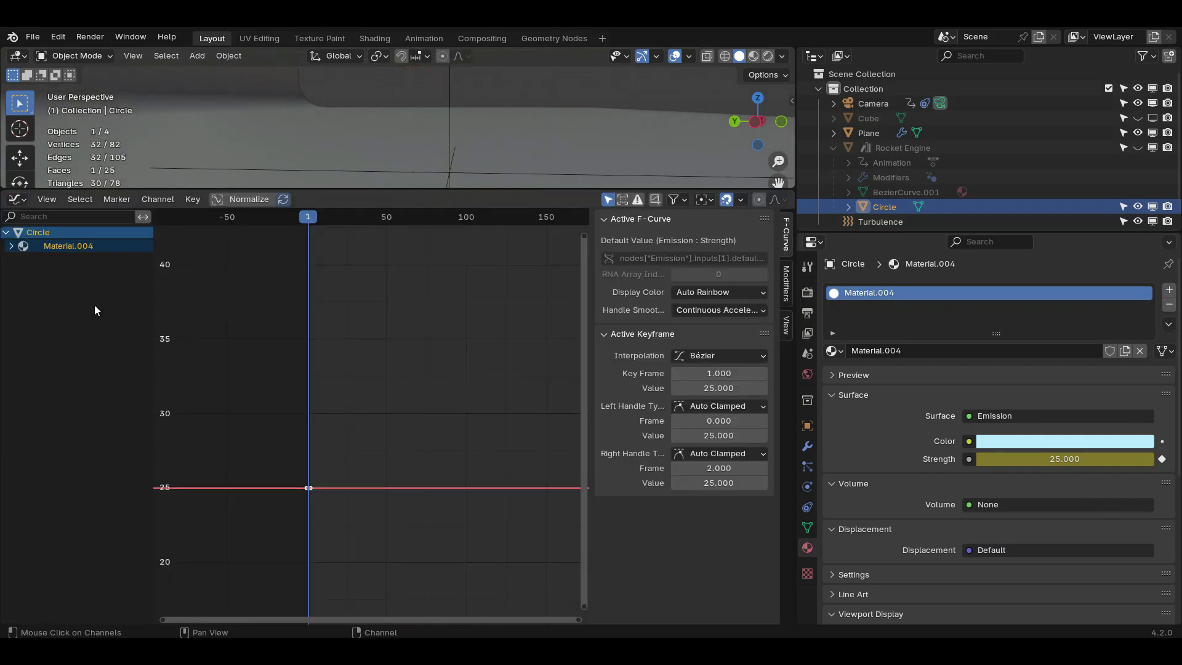
left_click(10, 247)
left_click(54, 259)
left_click(15, 259)
left_click(59, 273)
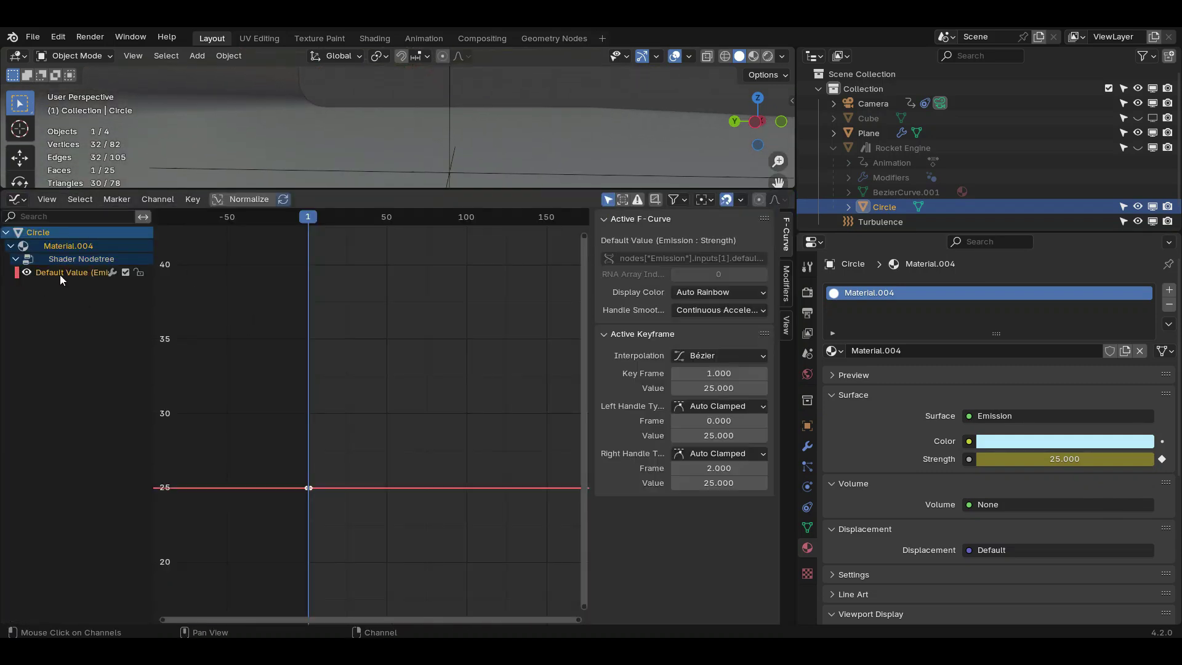
Step: Add a Noise modifier to the Strength curve with Scale 4 and Strength 35
middle_click_drag(368, 406, 456, 362, "ctrl")
left_click(788, 280)
left_click(699, 221)
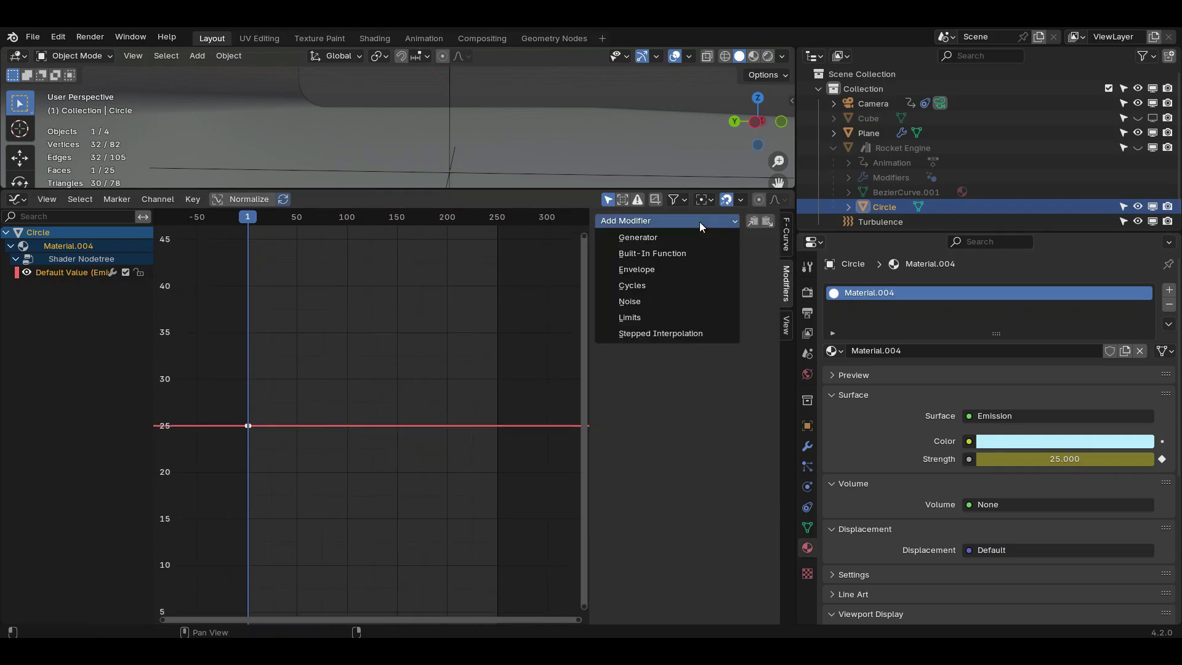
left_click(649, 301)
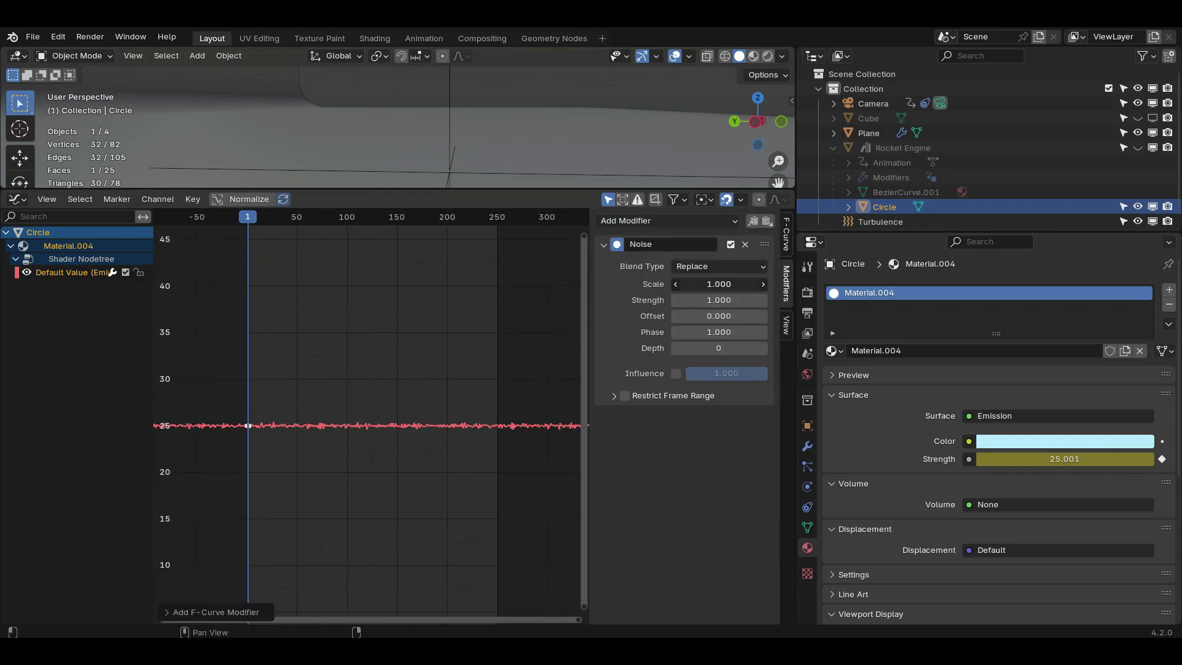
mouse_move(714, 284)
left_mouse_down()
mouse_move(744, 284)
mouse_move(724, 300)
mouse_move(773, 300)
left_mouse_up()
left_click(713, 301)
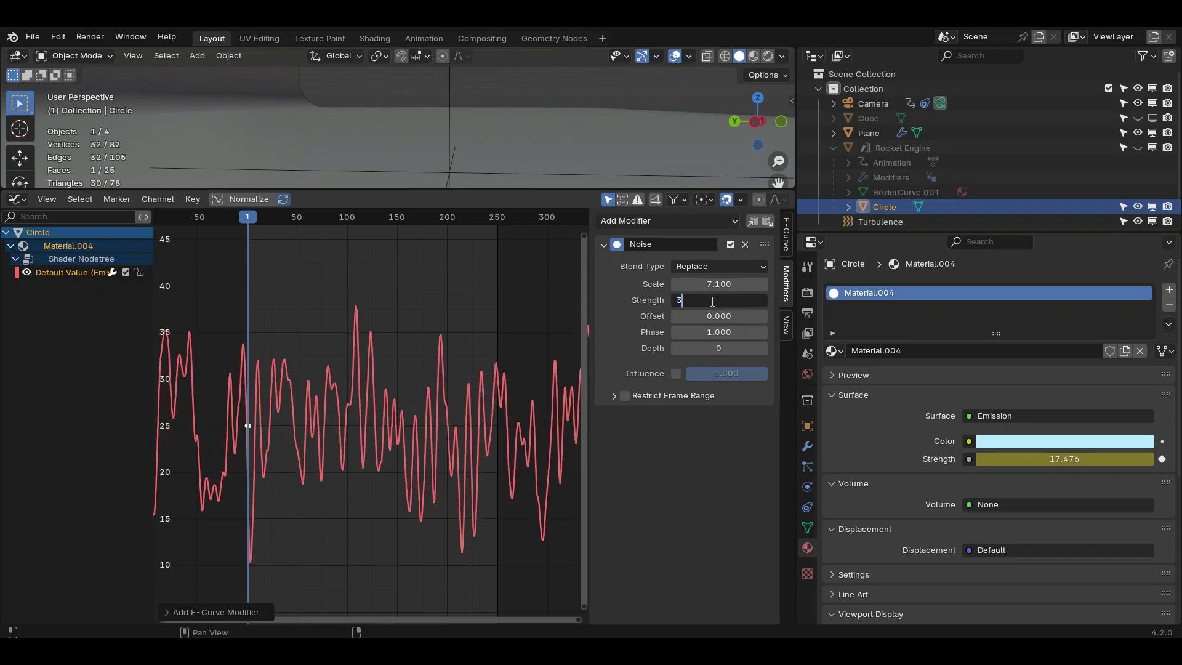
left_click(709, 284)
type("4")
key("Return")
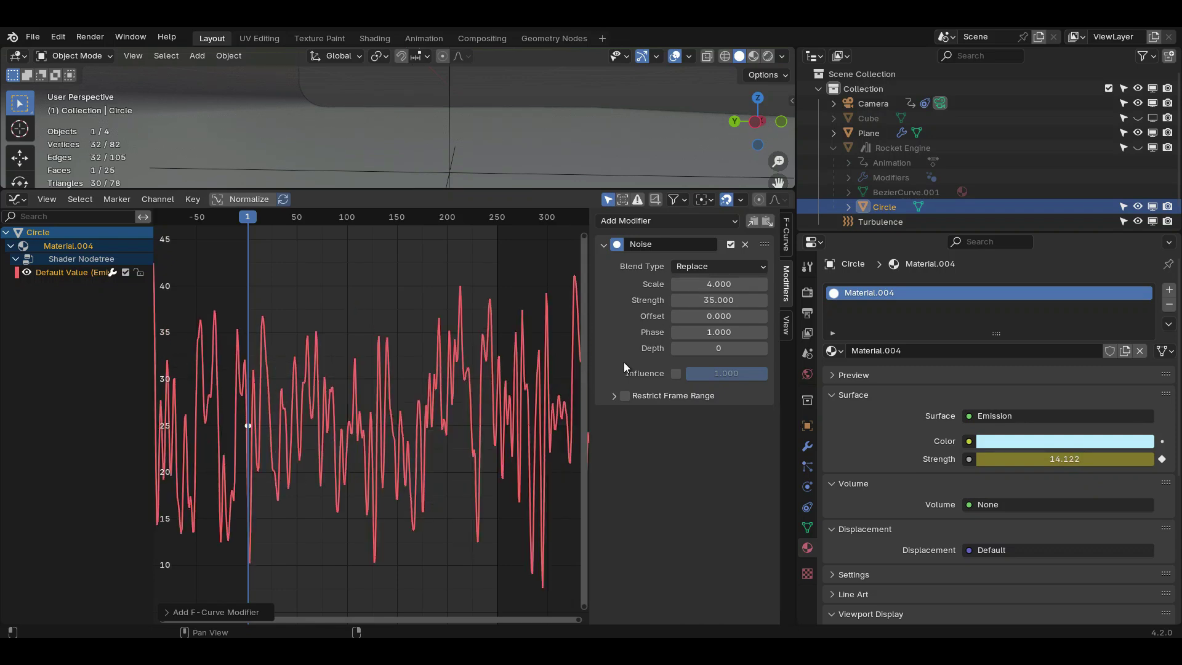
left_click(273, 218)
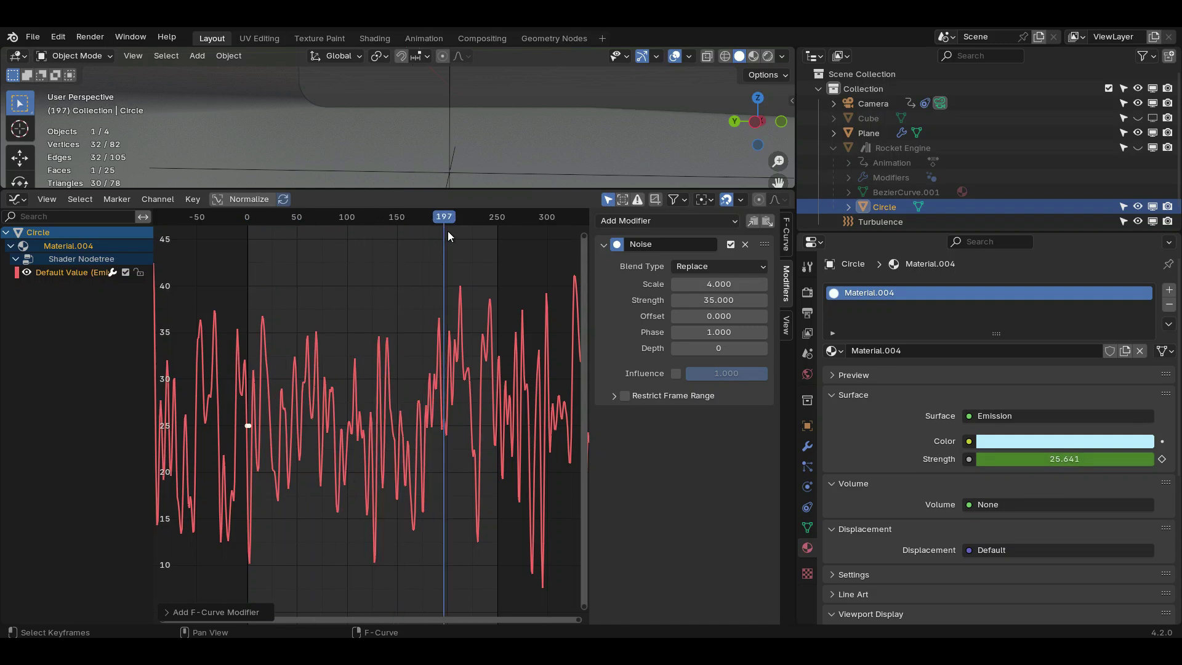